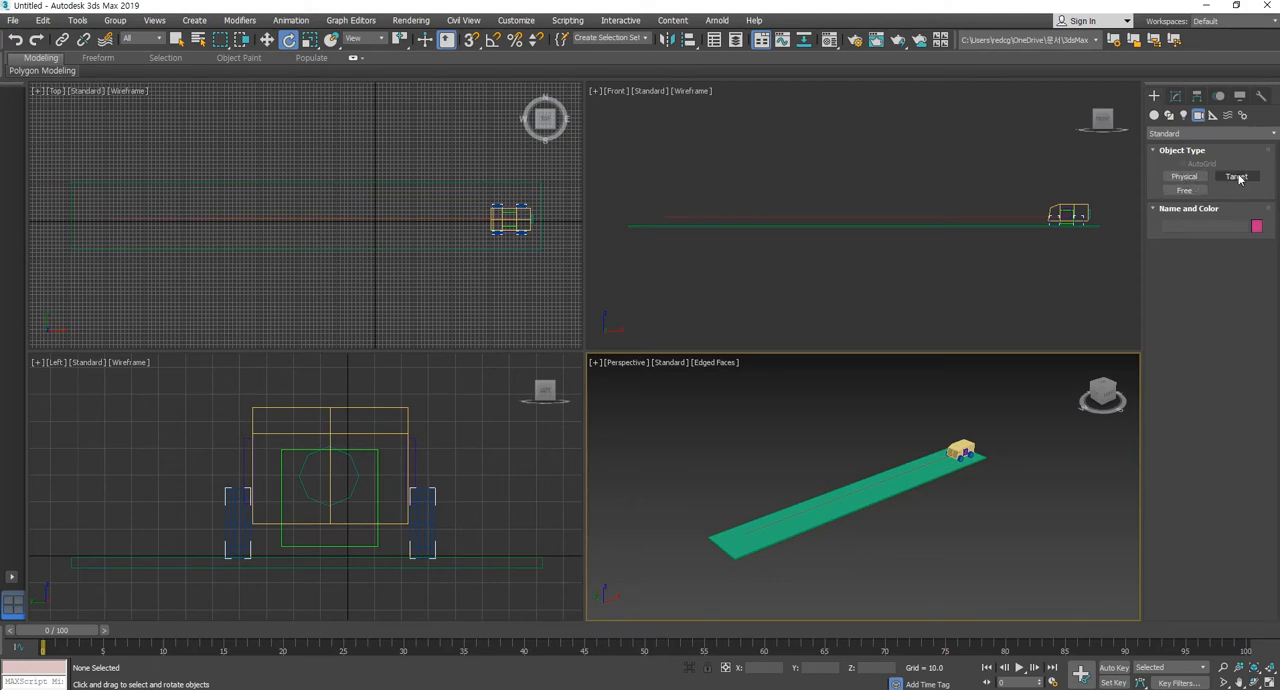
Create a Target camera in the Front view, placed ahead of and above the car and aimed at its front.
click(1237, 176)
middle_drag(1014, 252, 889, 272)
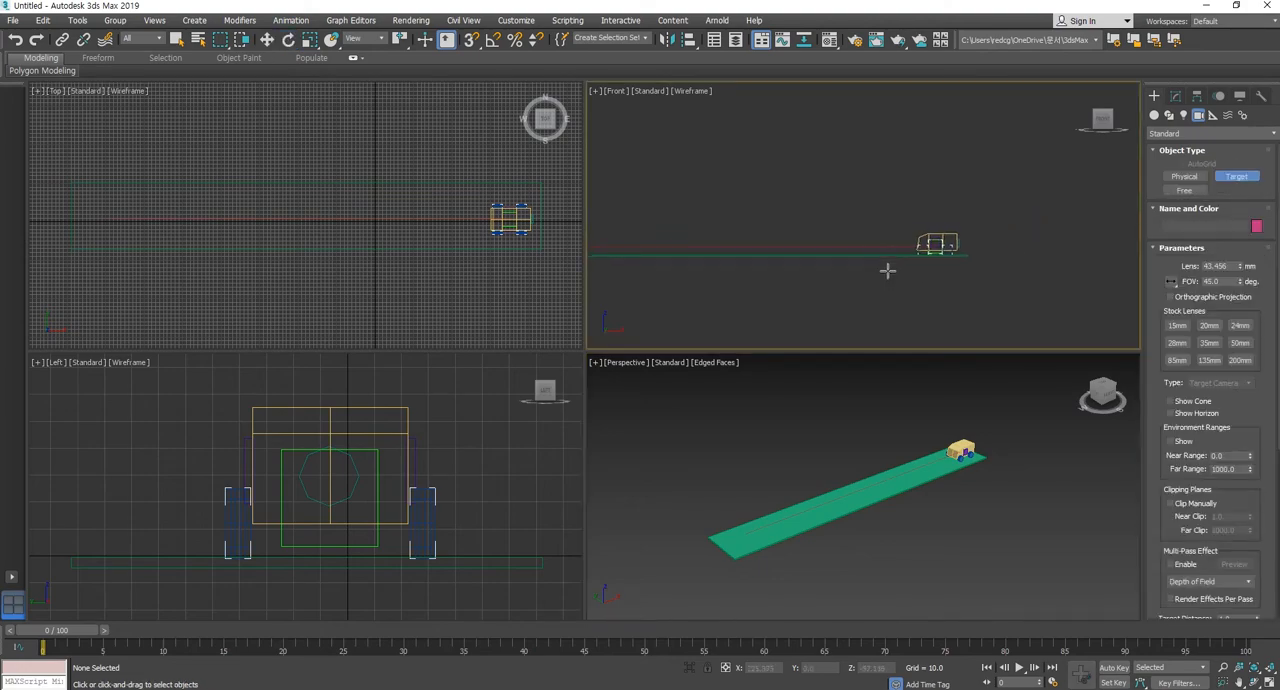
scroll(888, 257, up, 2)
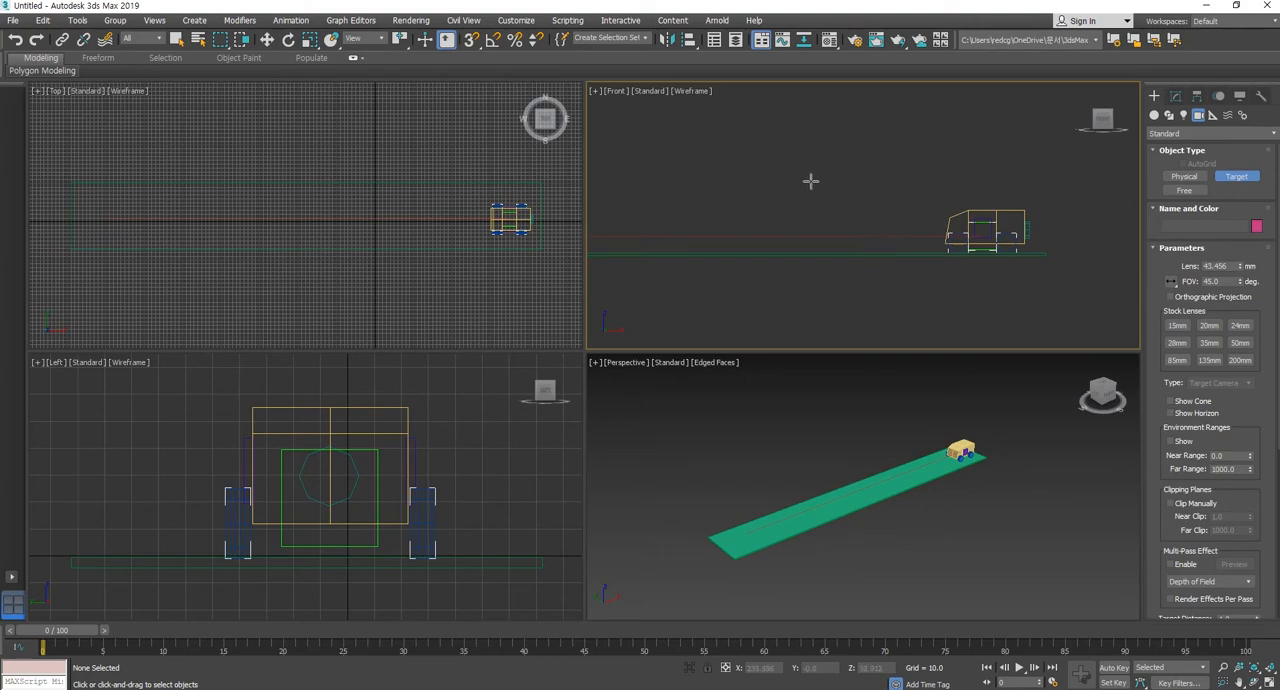
drag(797, 177, 969, 218)
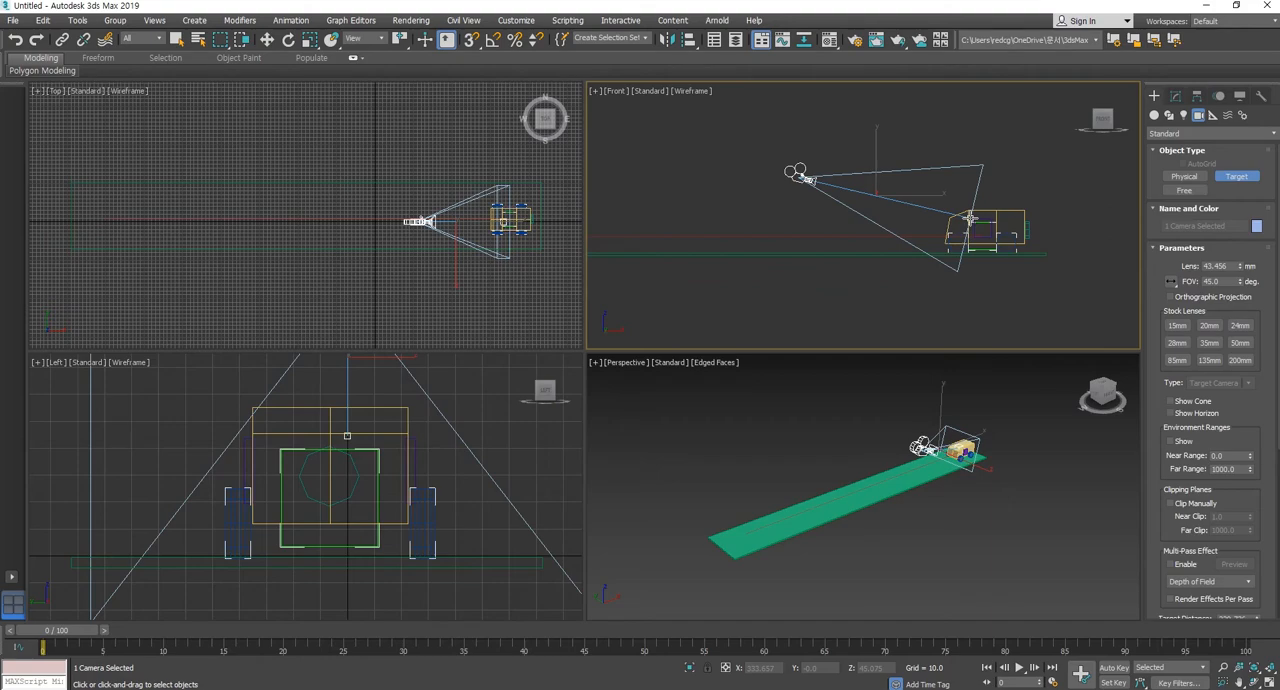
mouse_move(969, 218)
mouse_down()
mouse_move(946, 218)
mouse_move(956, 222)
mouse_up()
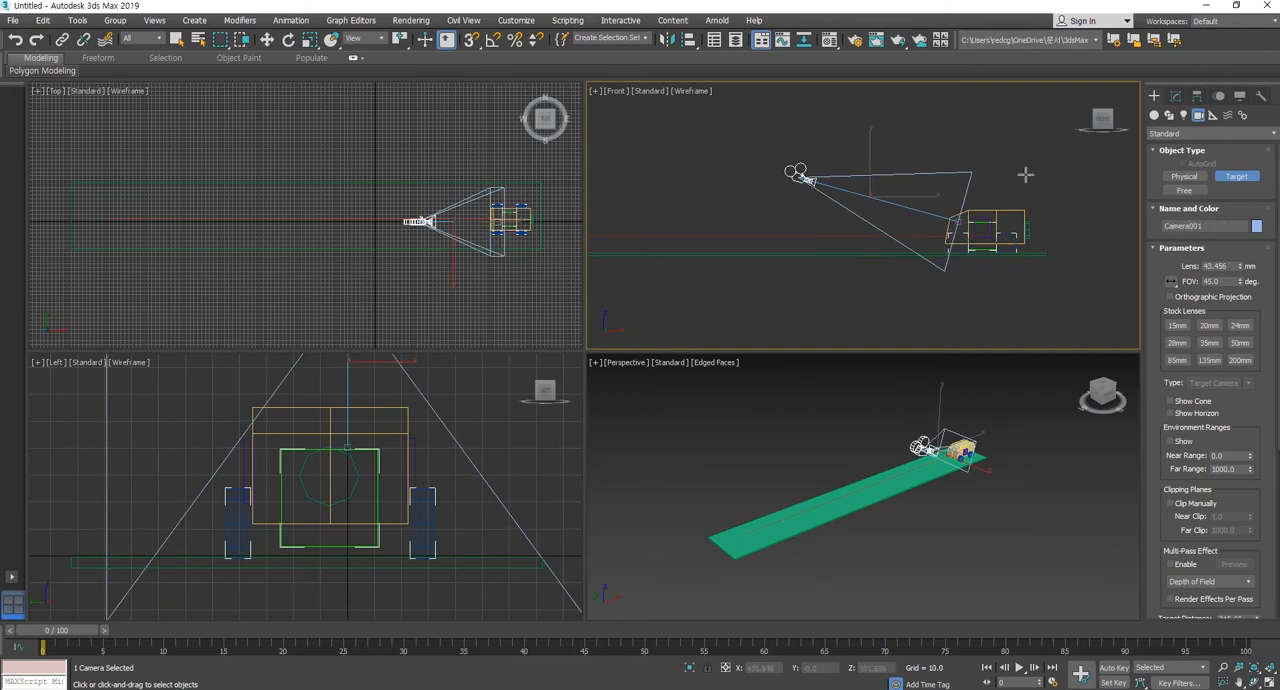
Move the camera slightly toward the car, and shift its target to about X 326, Z 39 in the Front view.
click(267, 39)
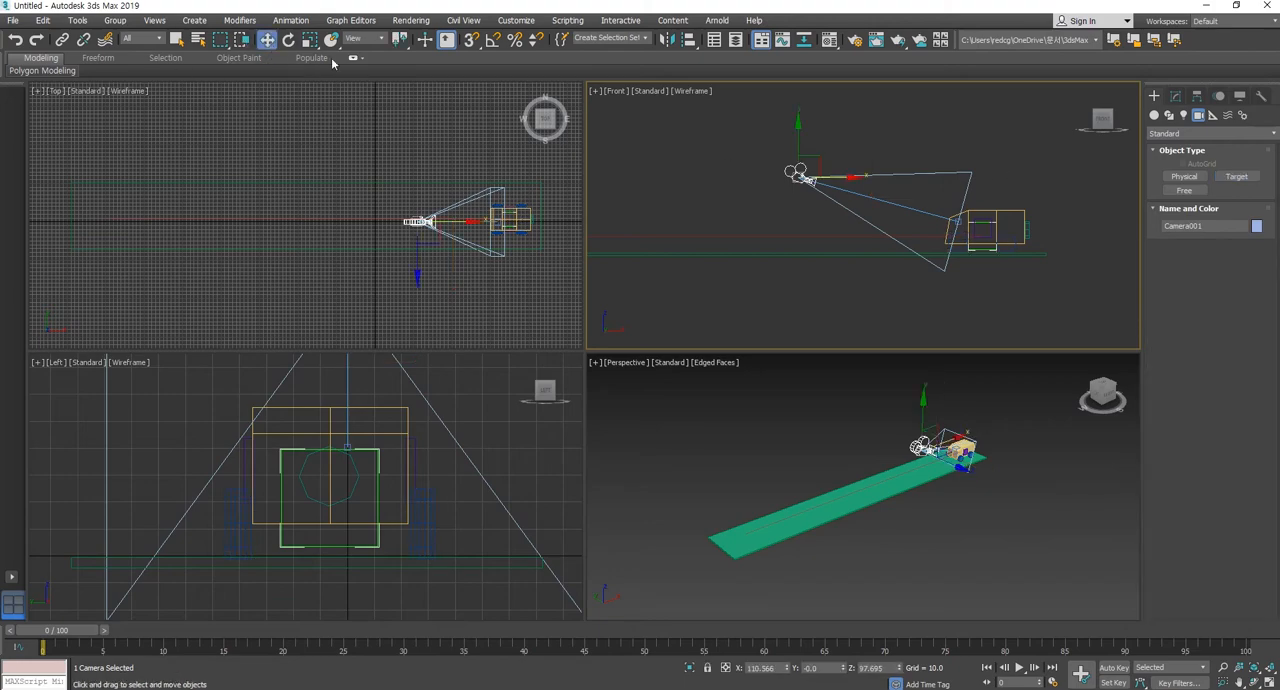
click(788, 269)
drag(799, 177, 828, 161)
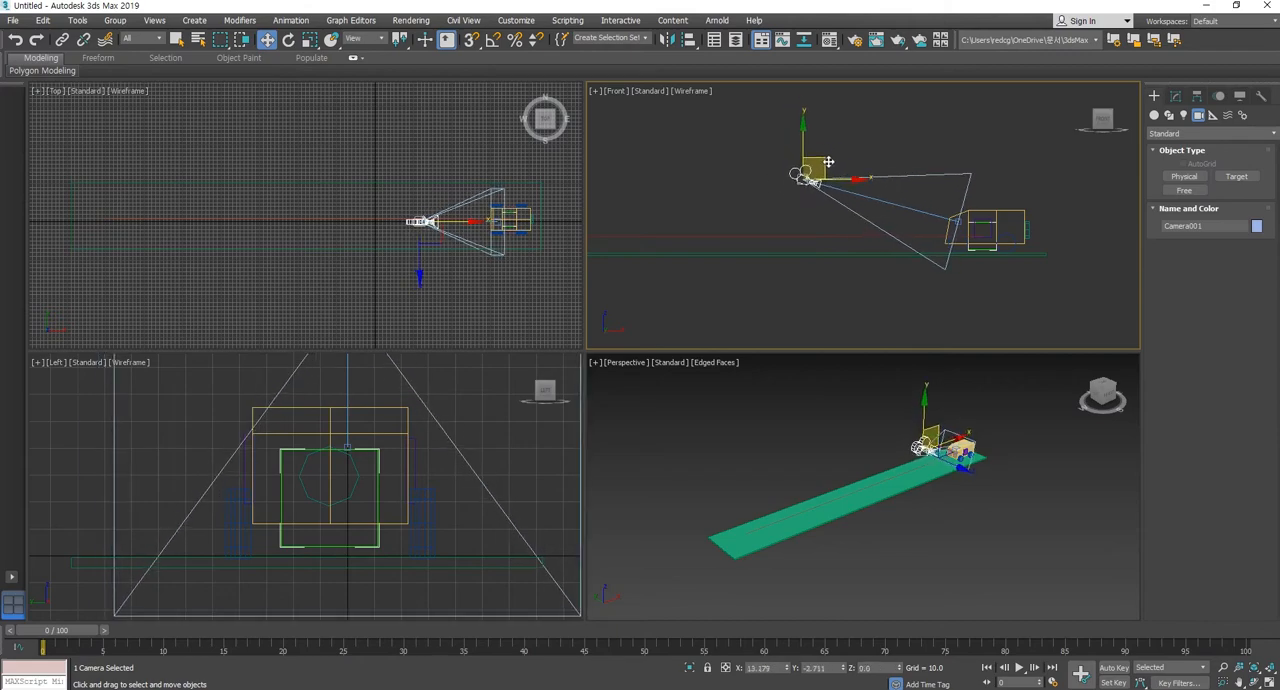
click(972, 220)
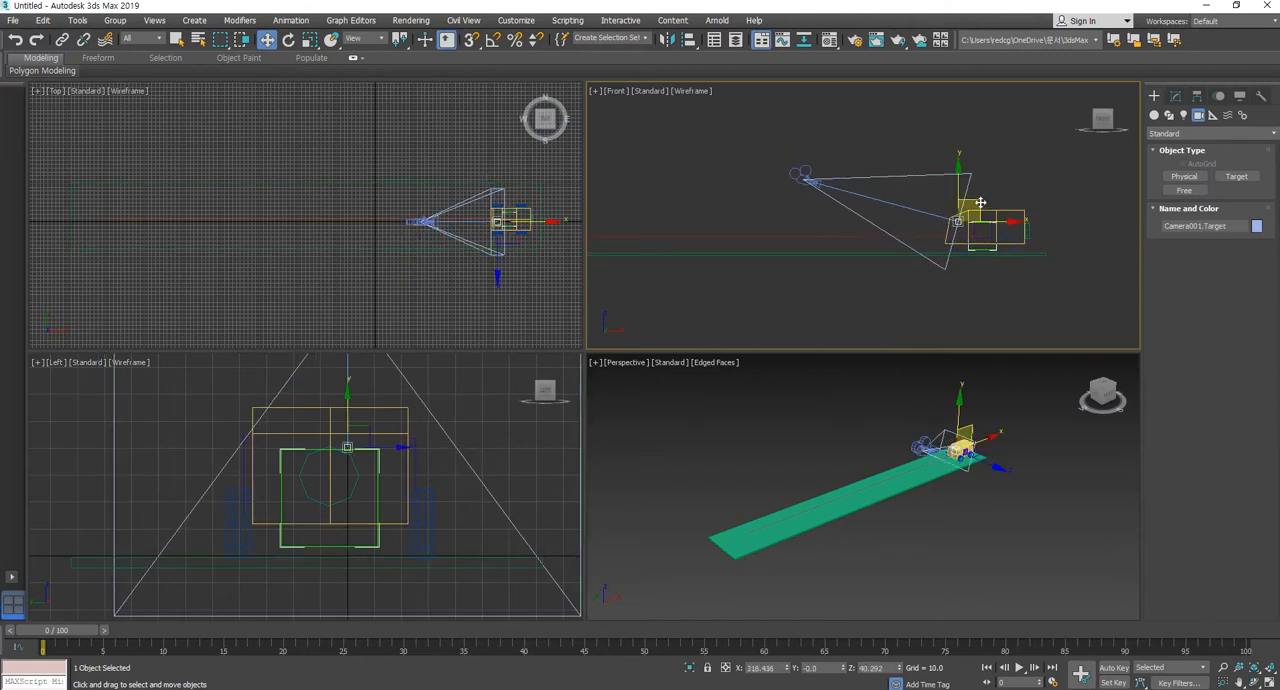
drag(980, 202, 985, 204)
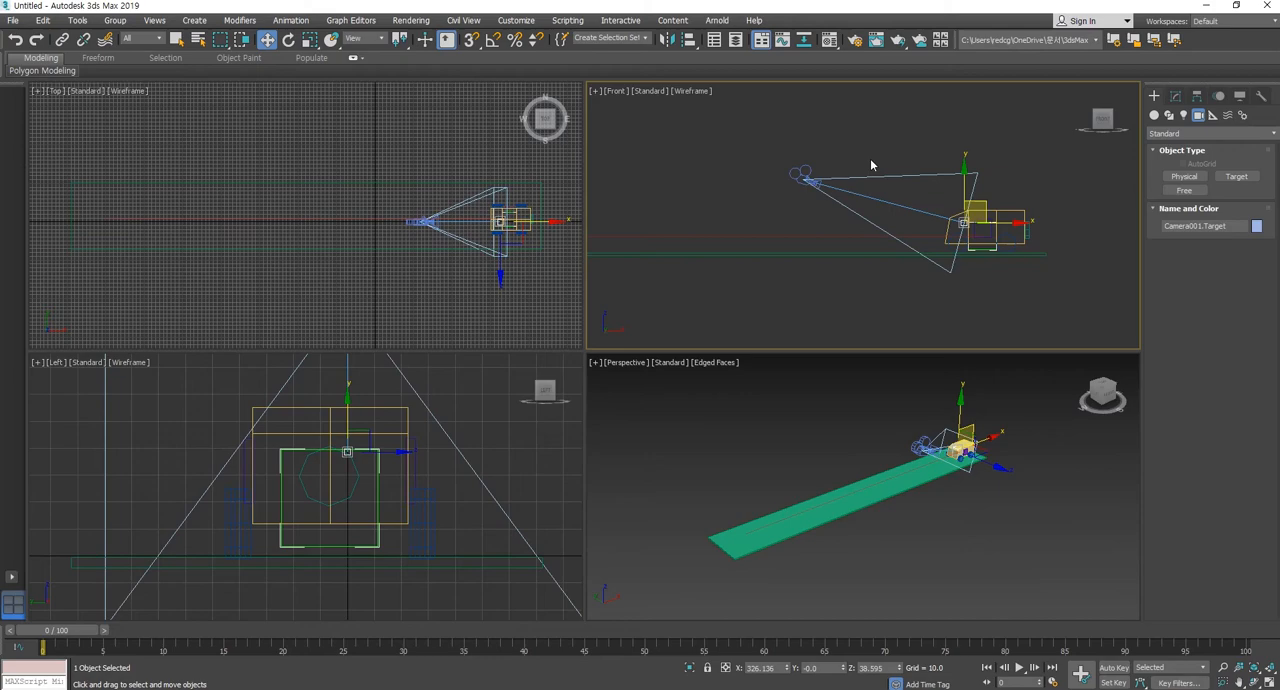
Reposition the camera to about X 135, Z 83 and its target to about X 329, Z 37 in the Front view.
click(805, 180)
drag(805, 180, 781, 170)
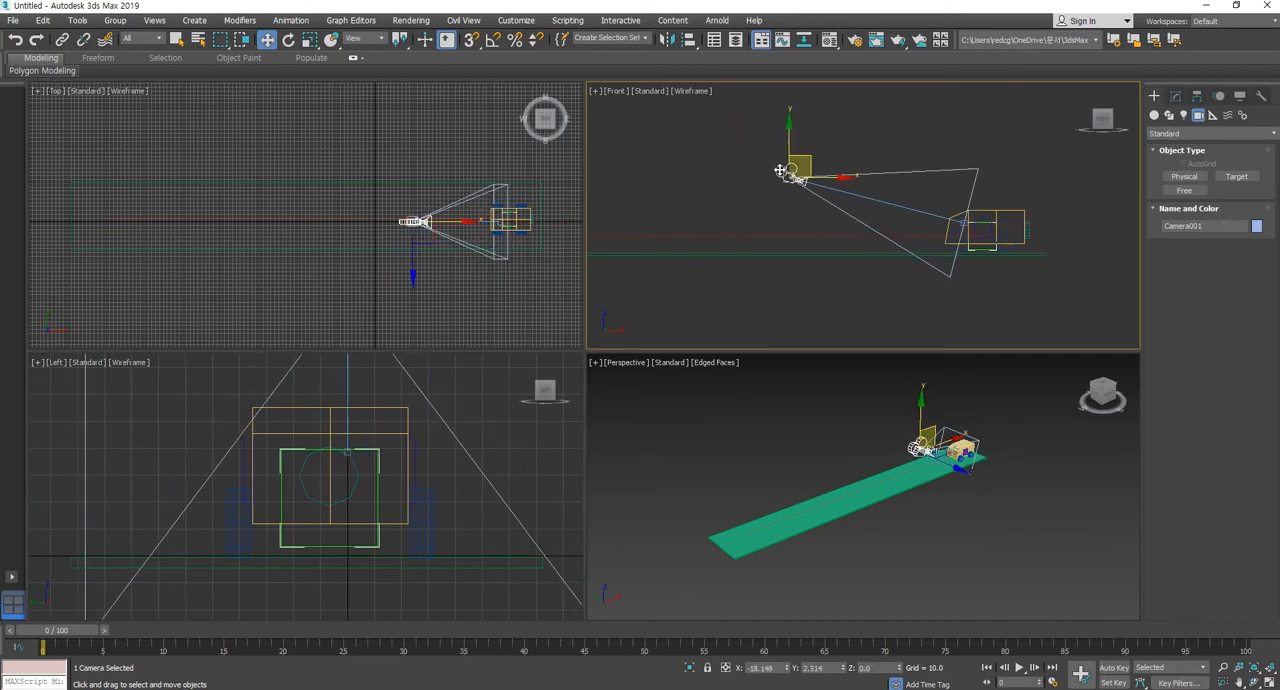
click(962, 222)
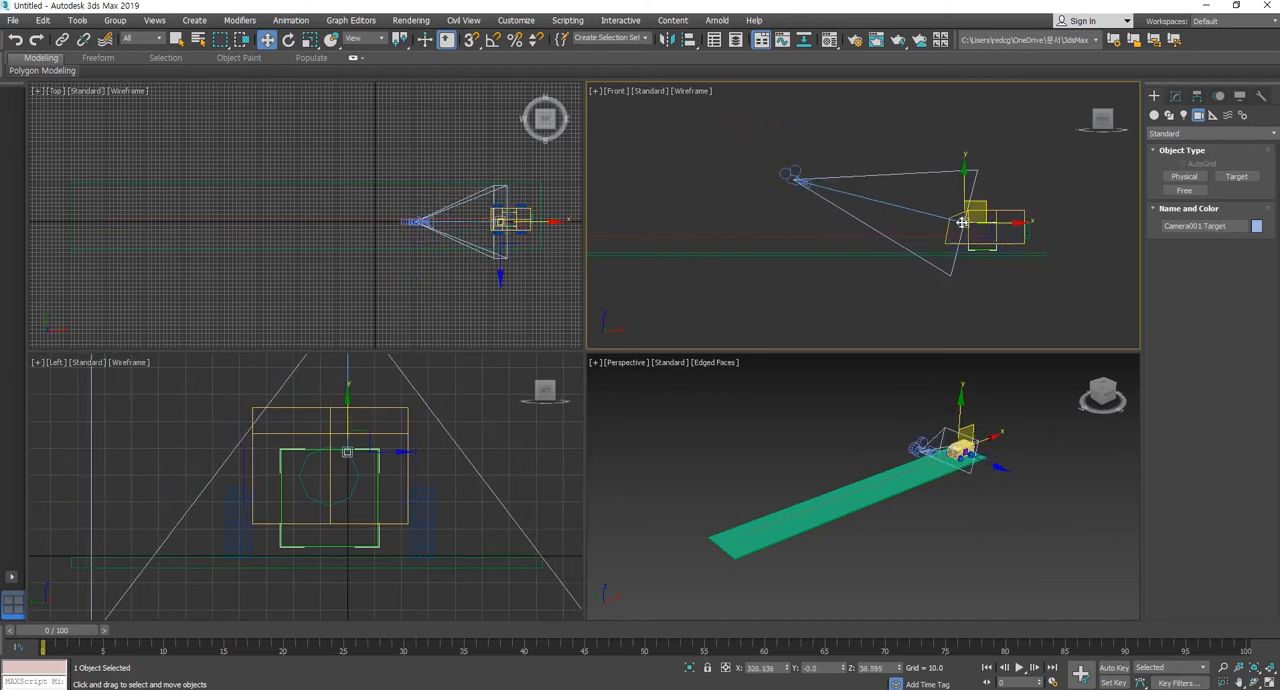
drag(962, 222, 965, 224)
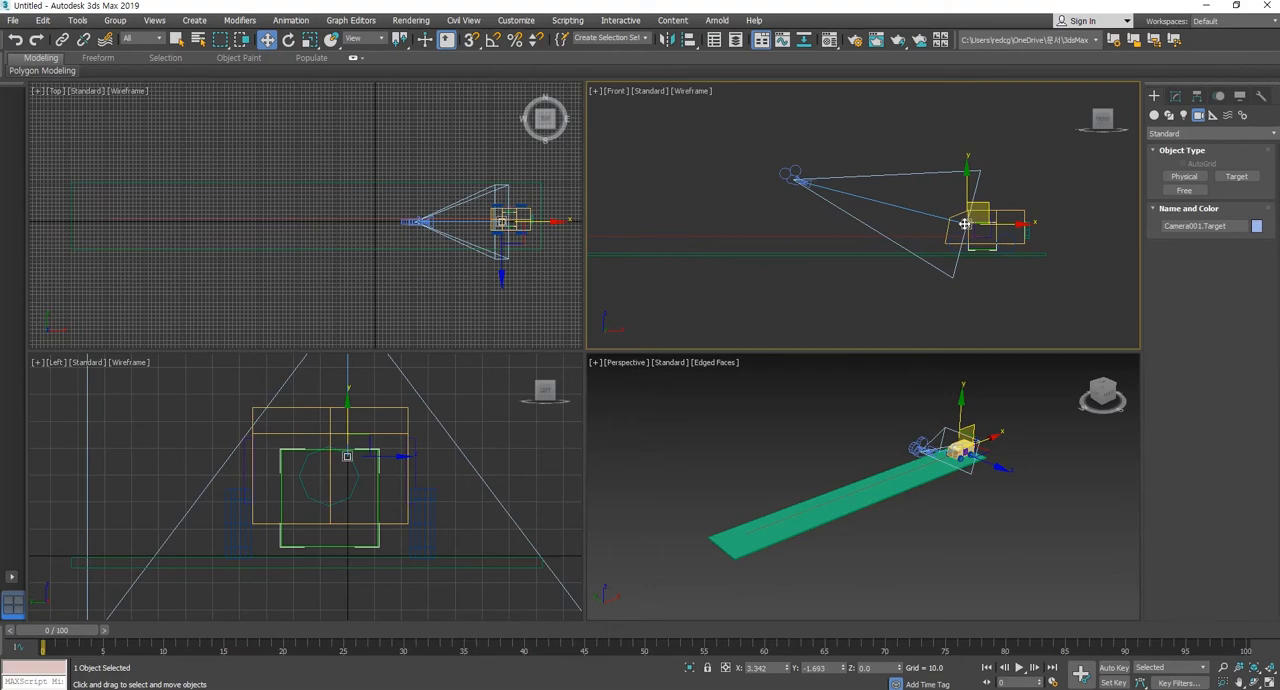
click(792, 176)
drag(792, 176, 820, 185)
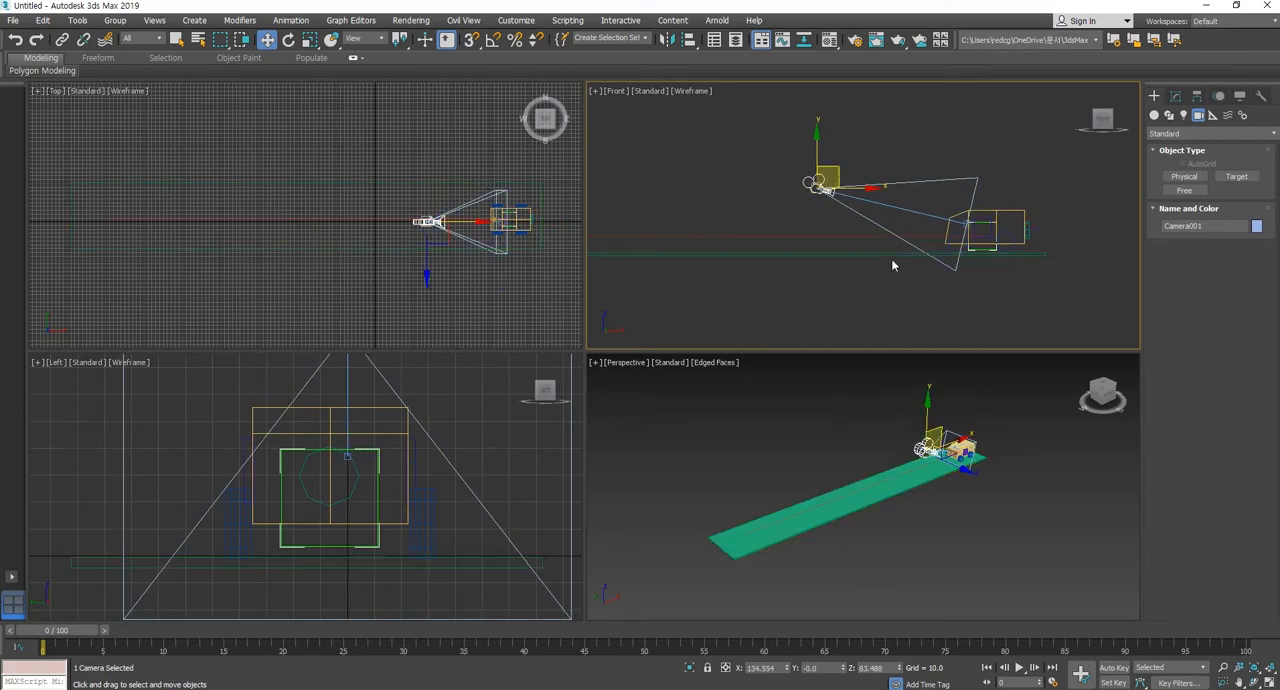
click(956, 230)
middle_drag(474, 244, 428, 240)
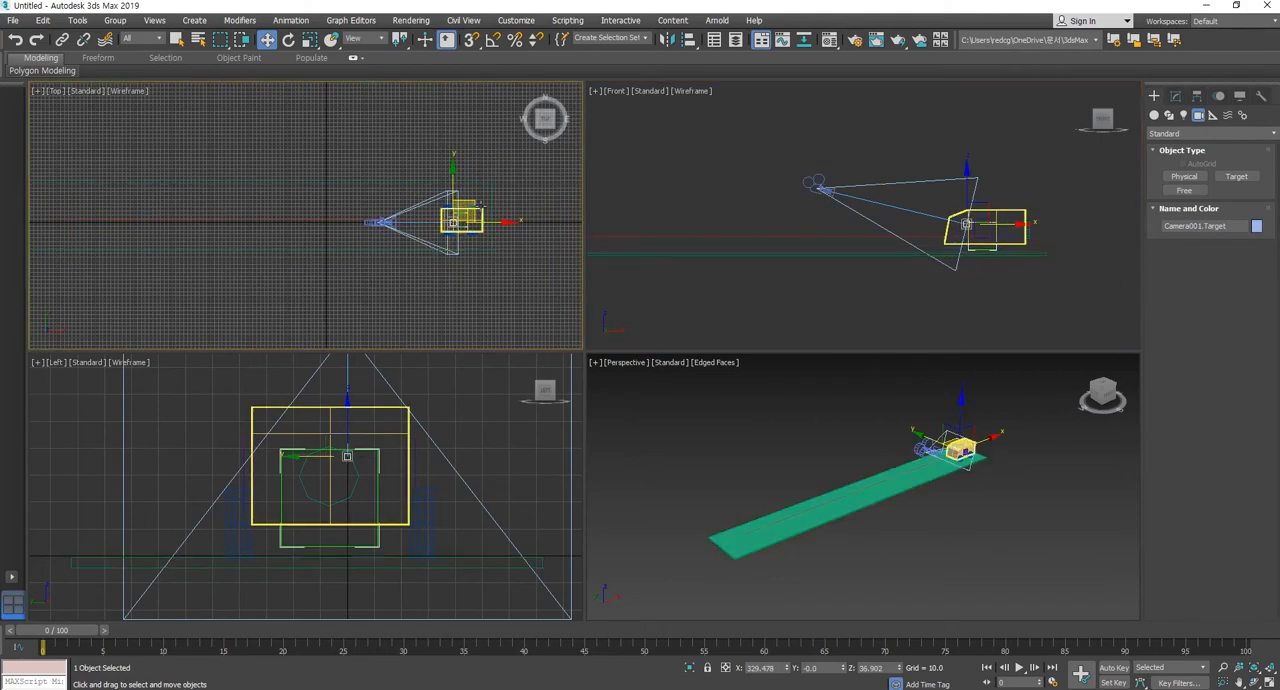
drag(480, 207, 468, 151)
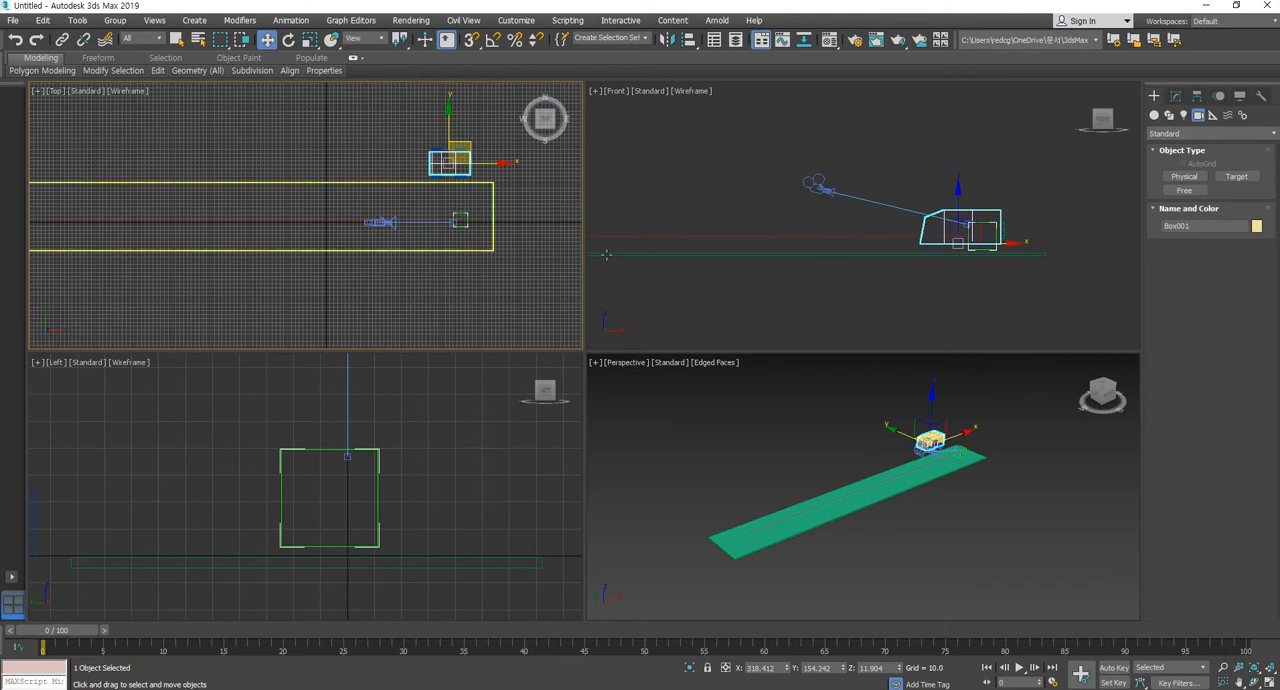
key(ctrl+z)
right_click(704, 280)
click(965, 225)
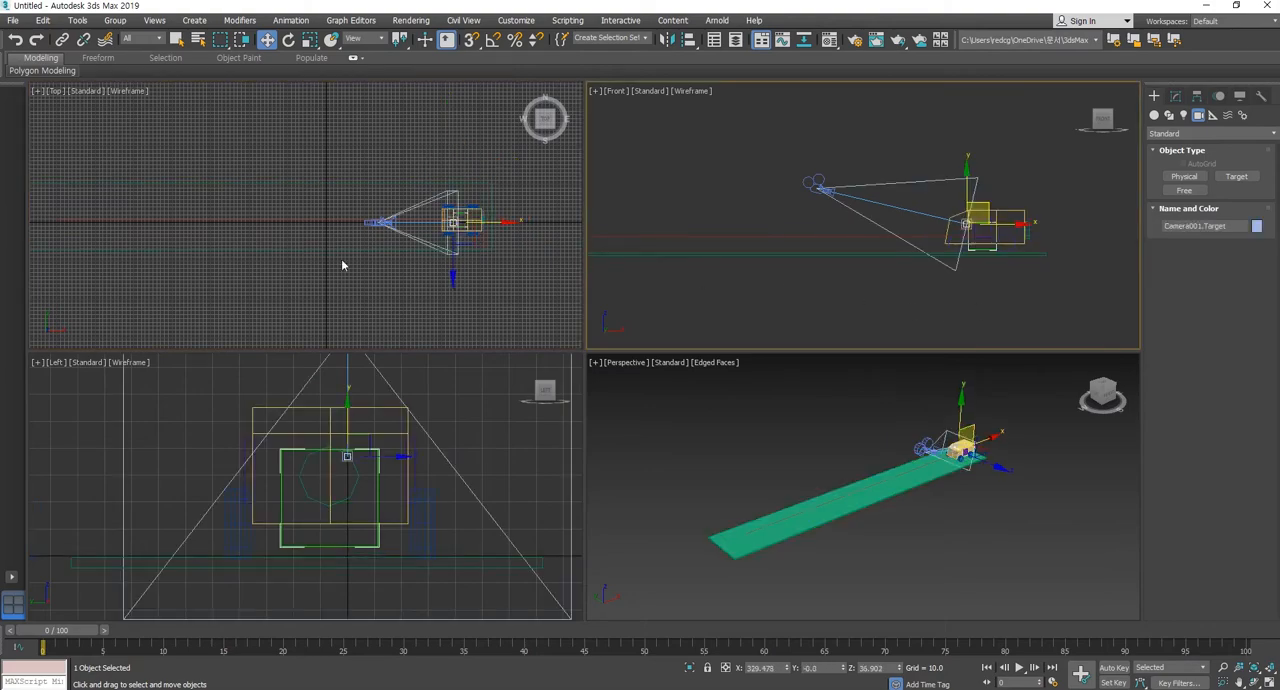
right_click(464, 207)
mouse_move(472, 198)
mouse_down()
mouse_move(464, 178)
mouse_move(475, 206)
mouse_move(466, 200)
mouse_move(487, 198)
mouse_up()
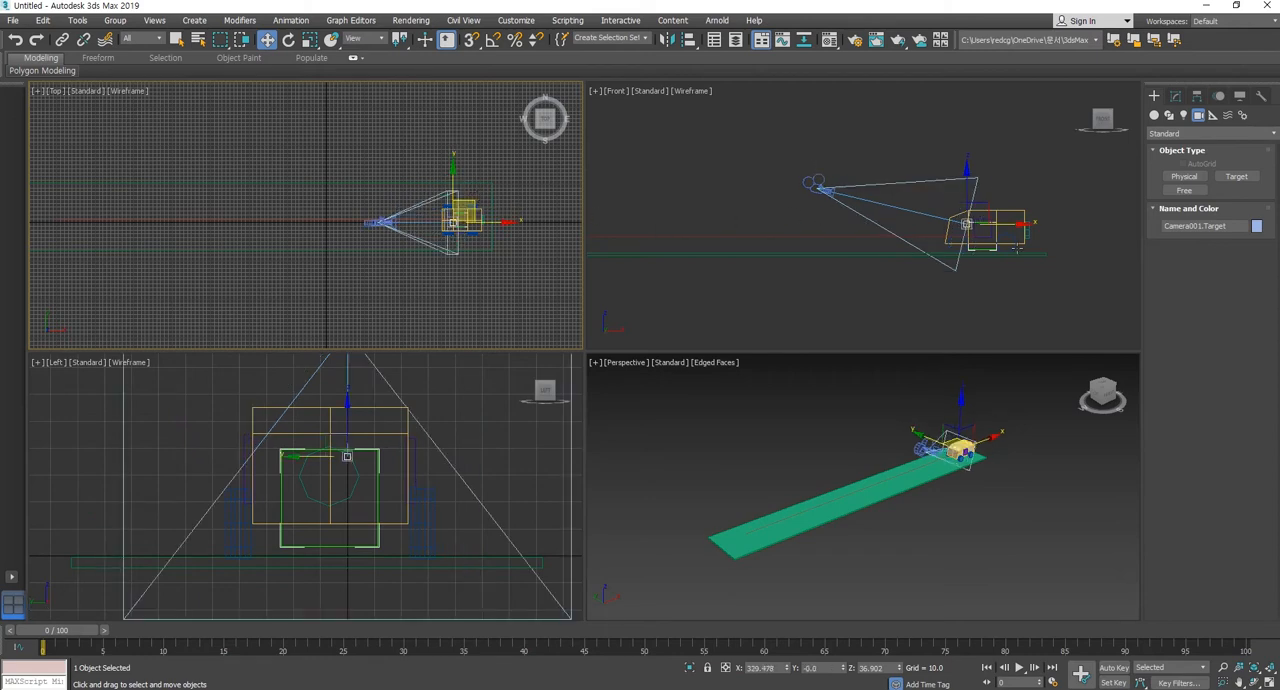
Move the camera alone slightly toward the car, to about X 147, Z 83, leaving its target in place.
click(810, 181)
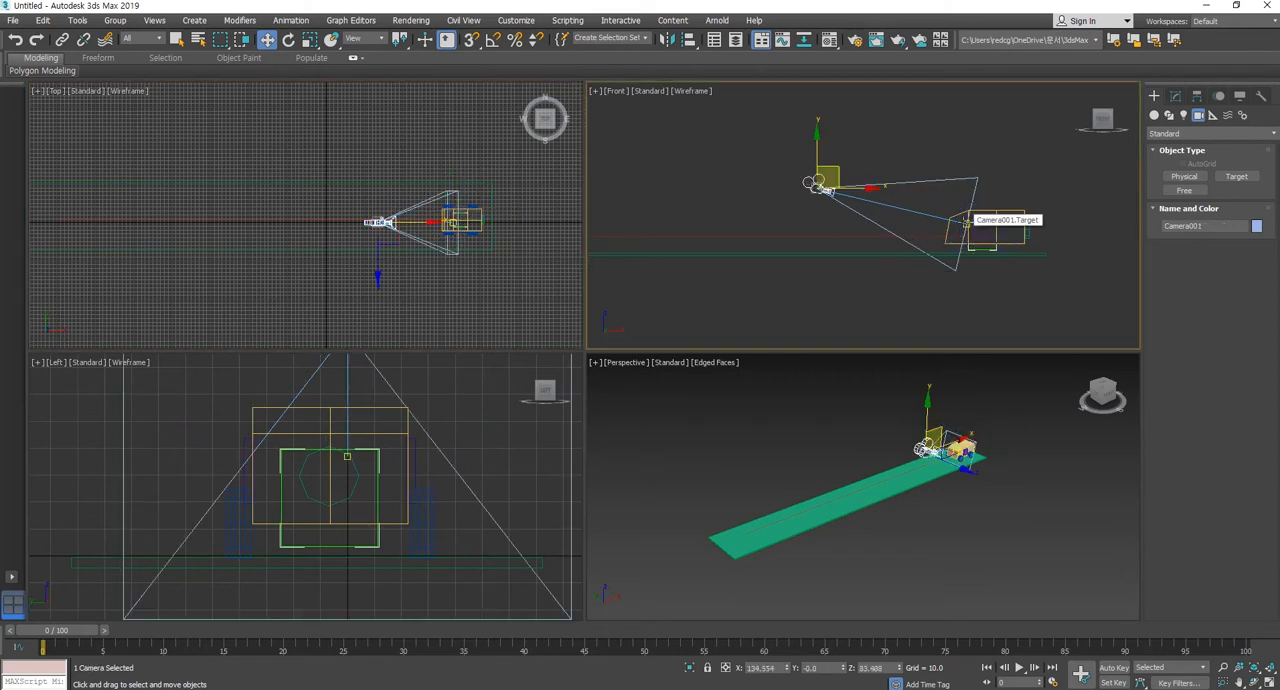
click(878, 281)
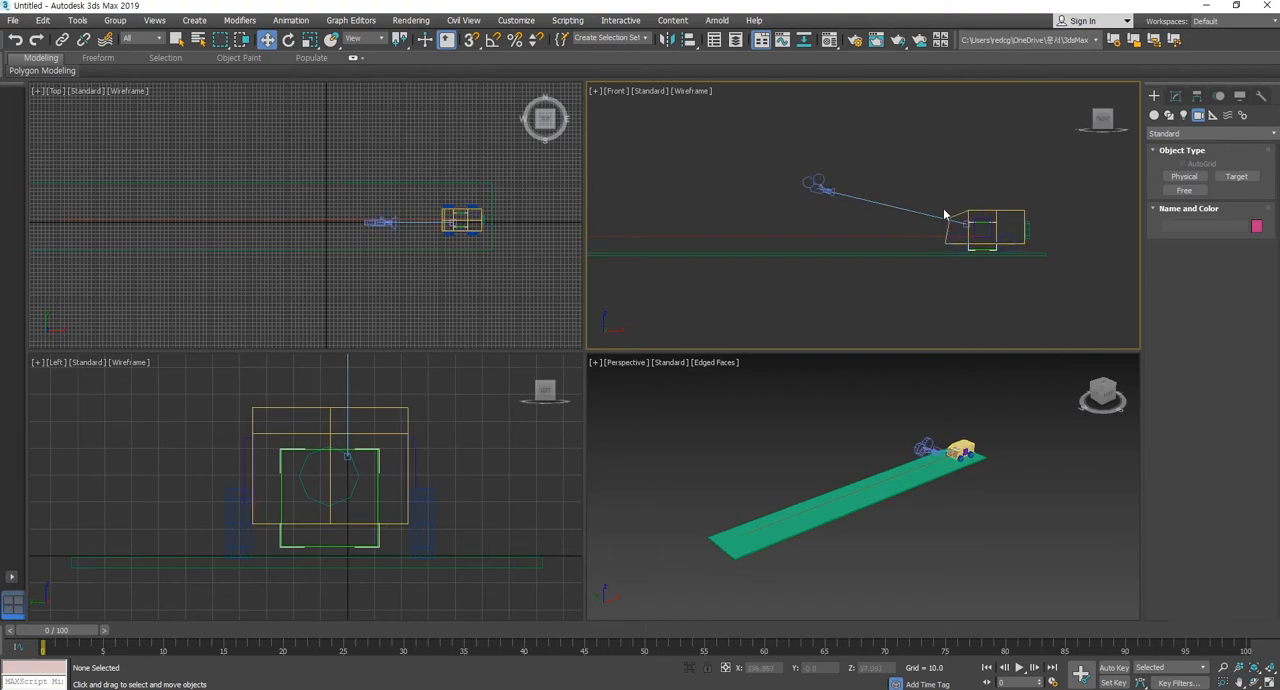
middle_drag(921, 197, 910, 199)
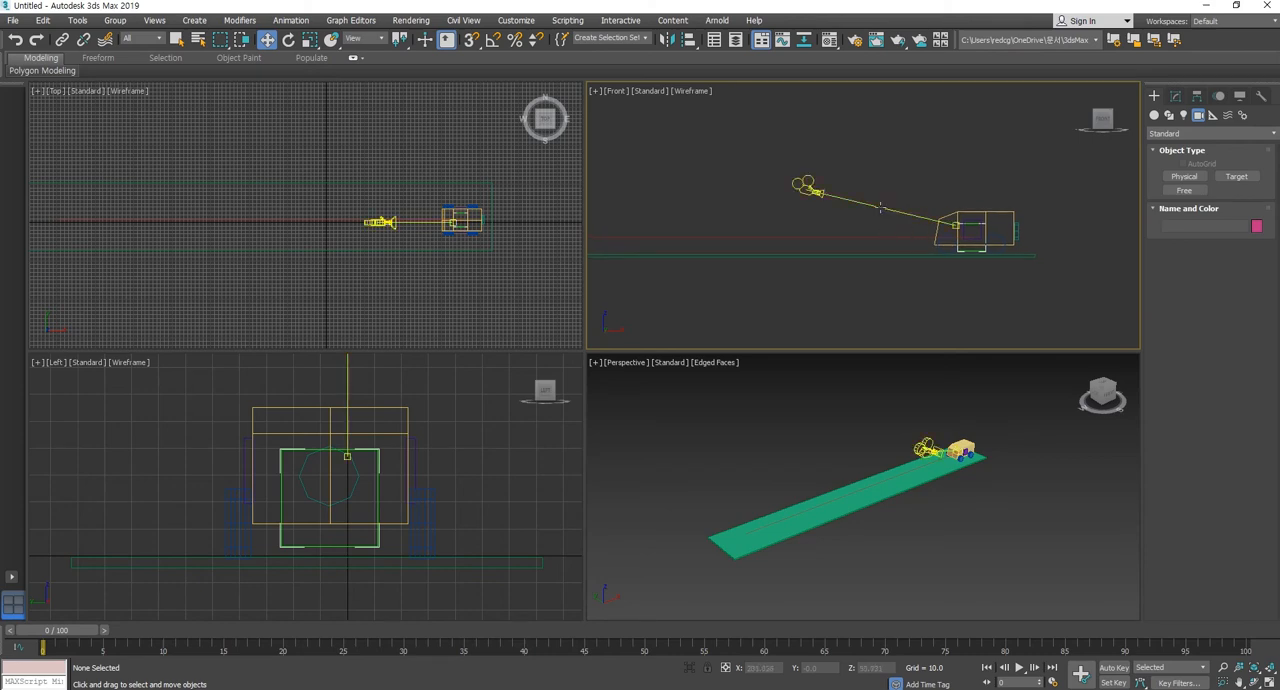
click(815, 188)
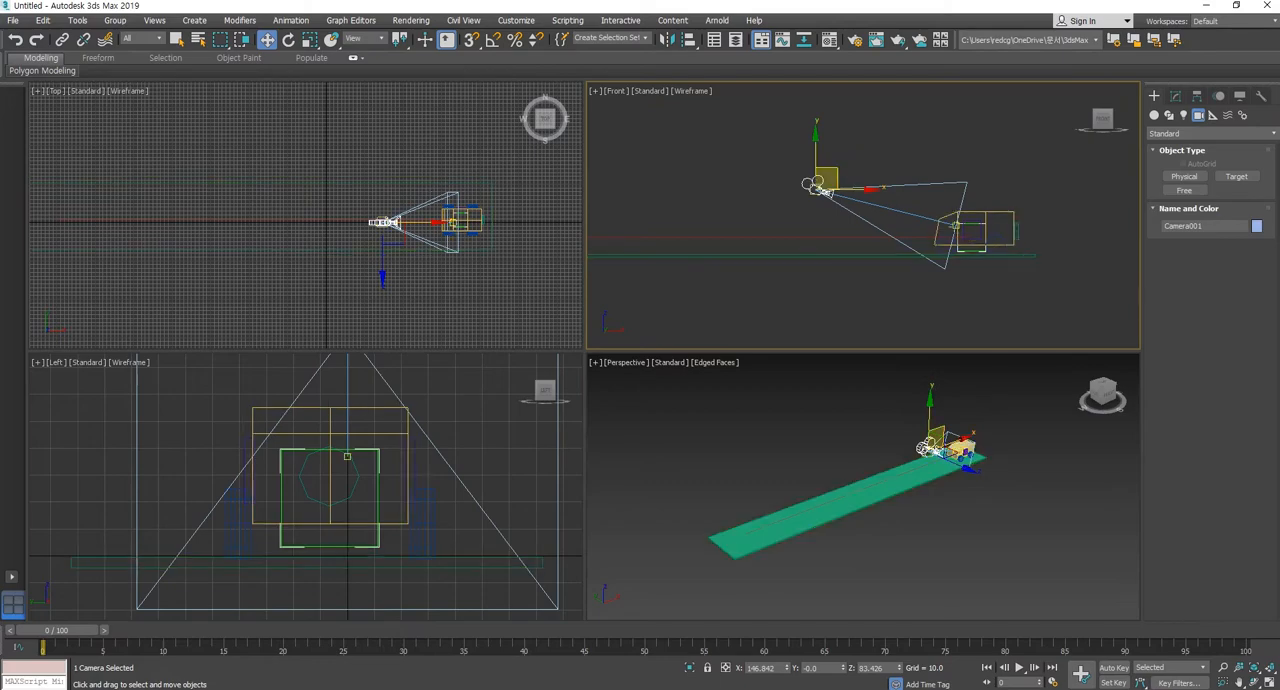
click(934, 156)
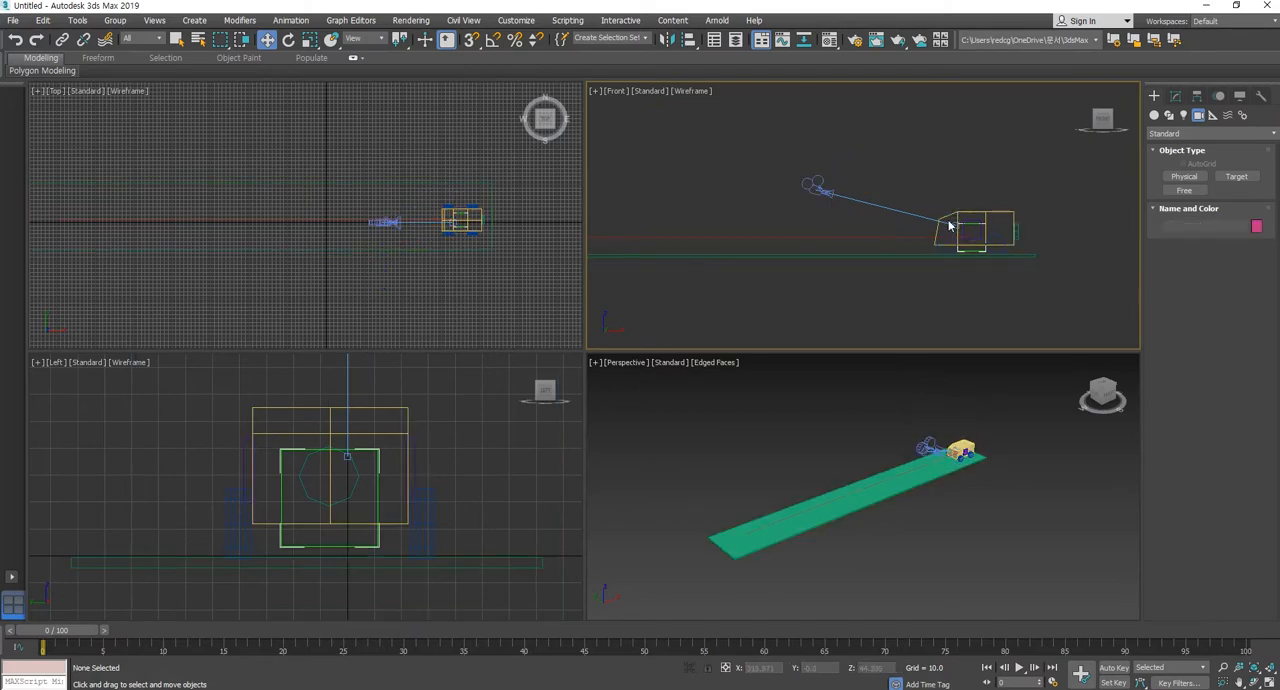
Select the camera and target together by their connecting line, raise both, and lower them until the camera is at about X 138, Z 81.
click(881, 205)
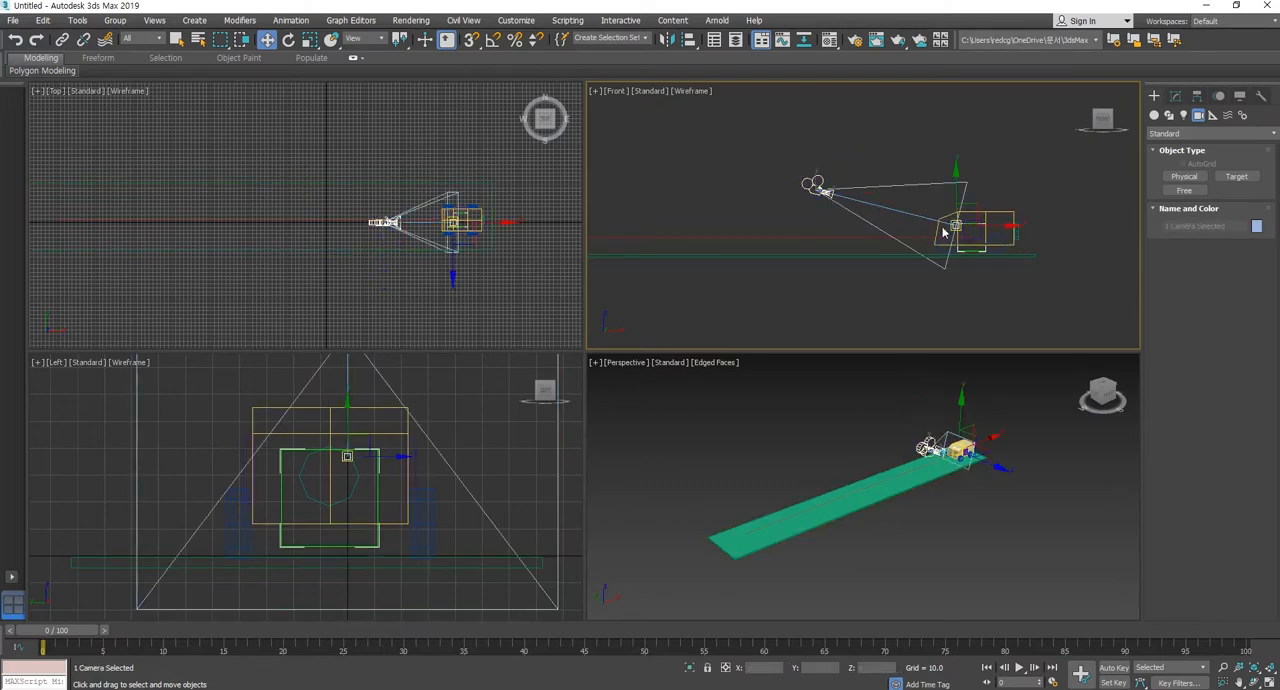
mouse_move(837, 172)
mouse_down()
mouse_move(800, 180)
mouse_move(840, 150)
mouse_up()
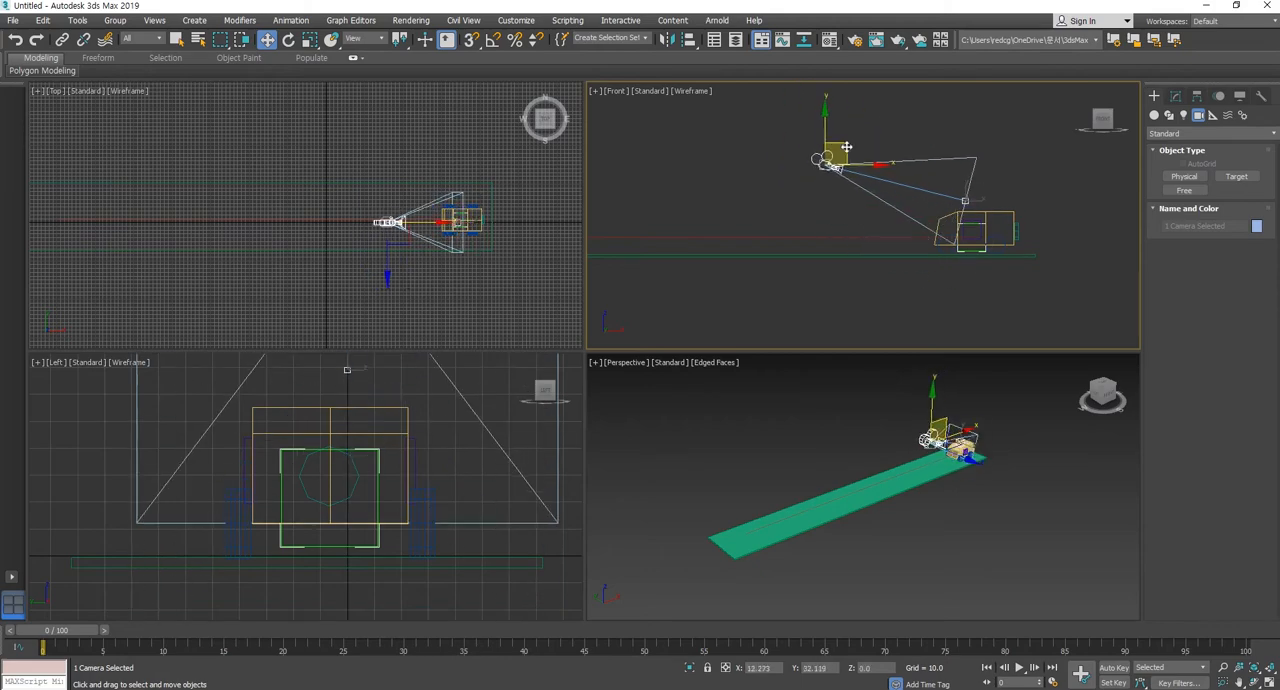
click(914, 126)
drag(898, 184, 881, 210)
click(903, 173)
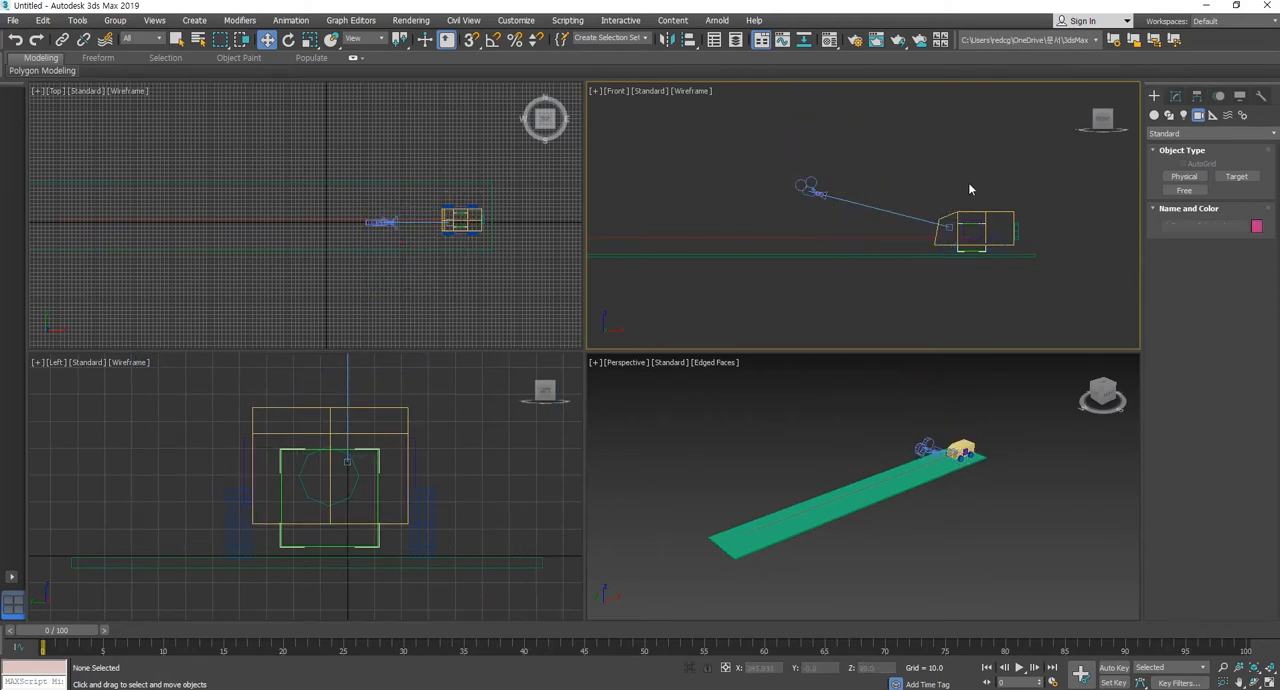
Move the camera lower and closer to the car's front, to about X 195, Z 59.
middle_drag(903, 461, 862, 443)
scroll(917, 444, up, 3)
scroll(877, 458, up, 2)
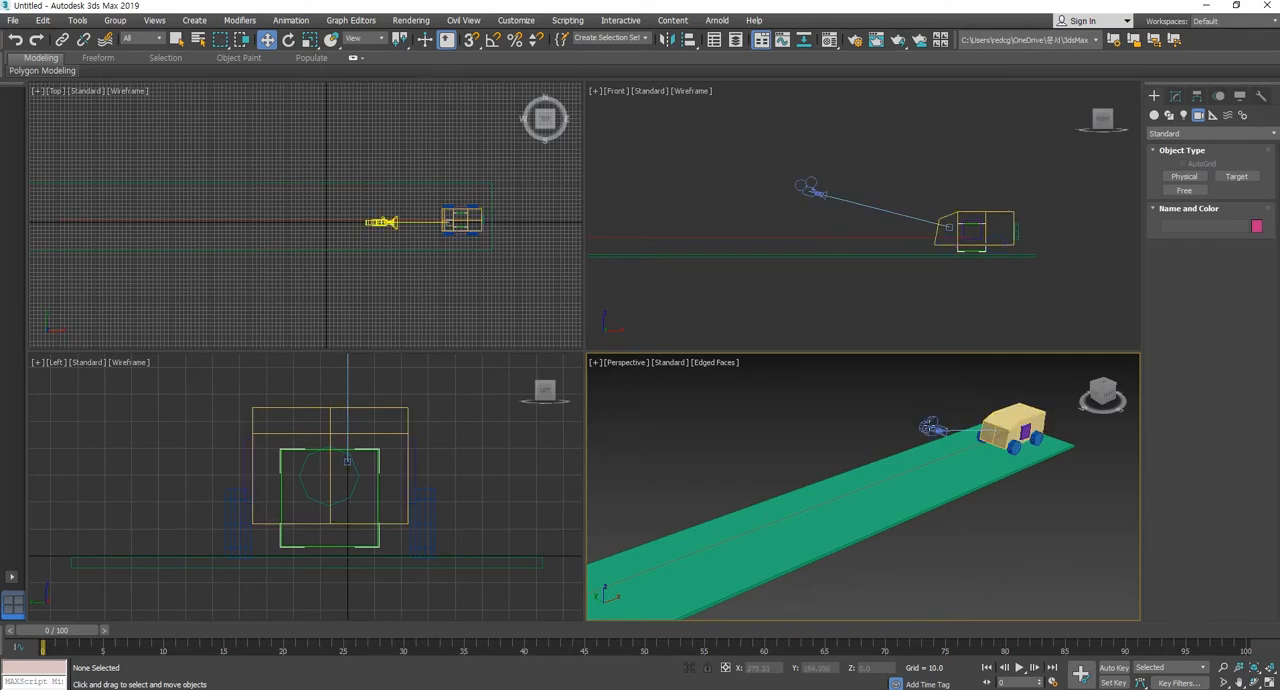
click(998, 431)
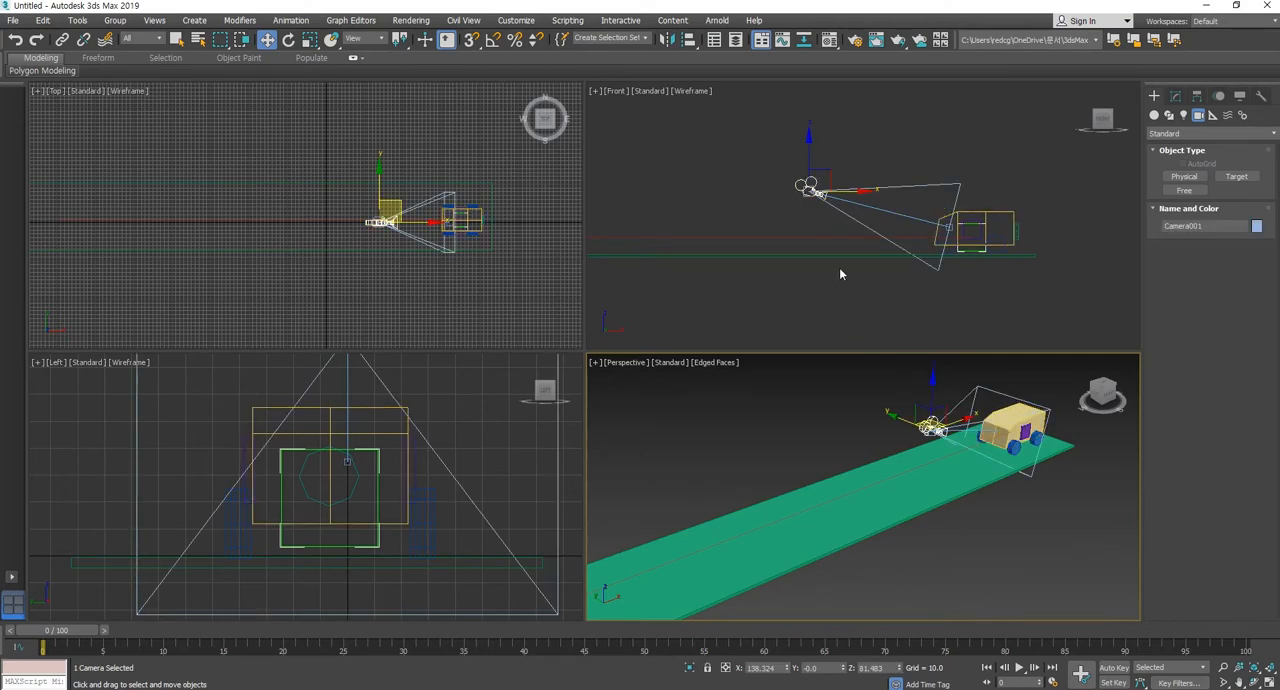
drag(828, 182, 851, 203)
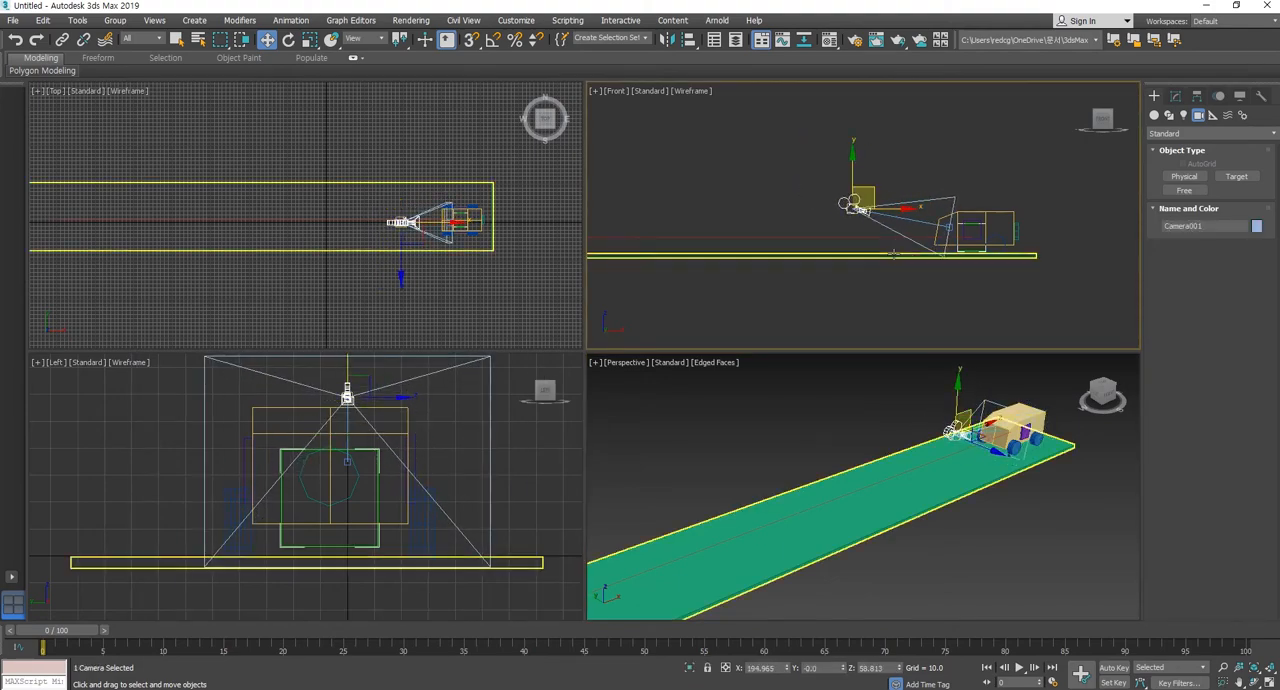
Shift the camera and its target together slightly down and toward the rear of the car, and clear the selection.
scroll(897, 251, up, 2)
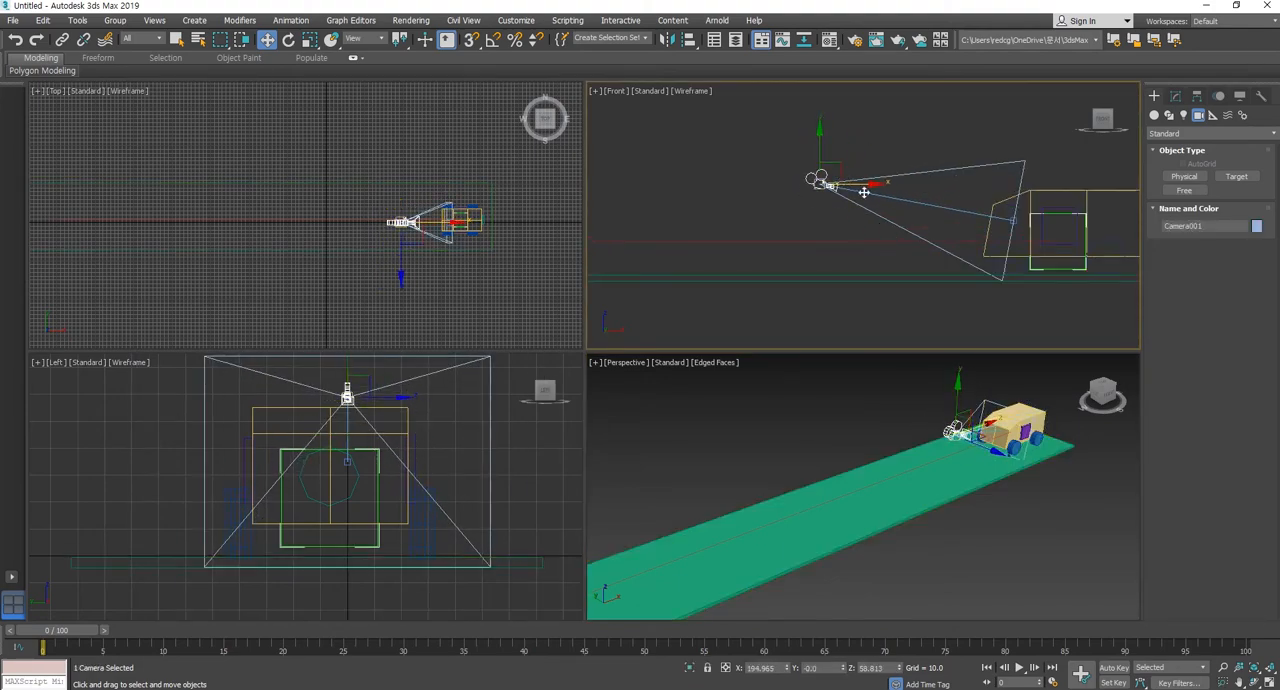
click(925, 201)
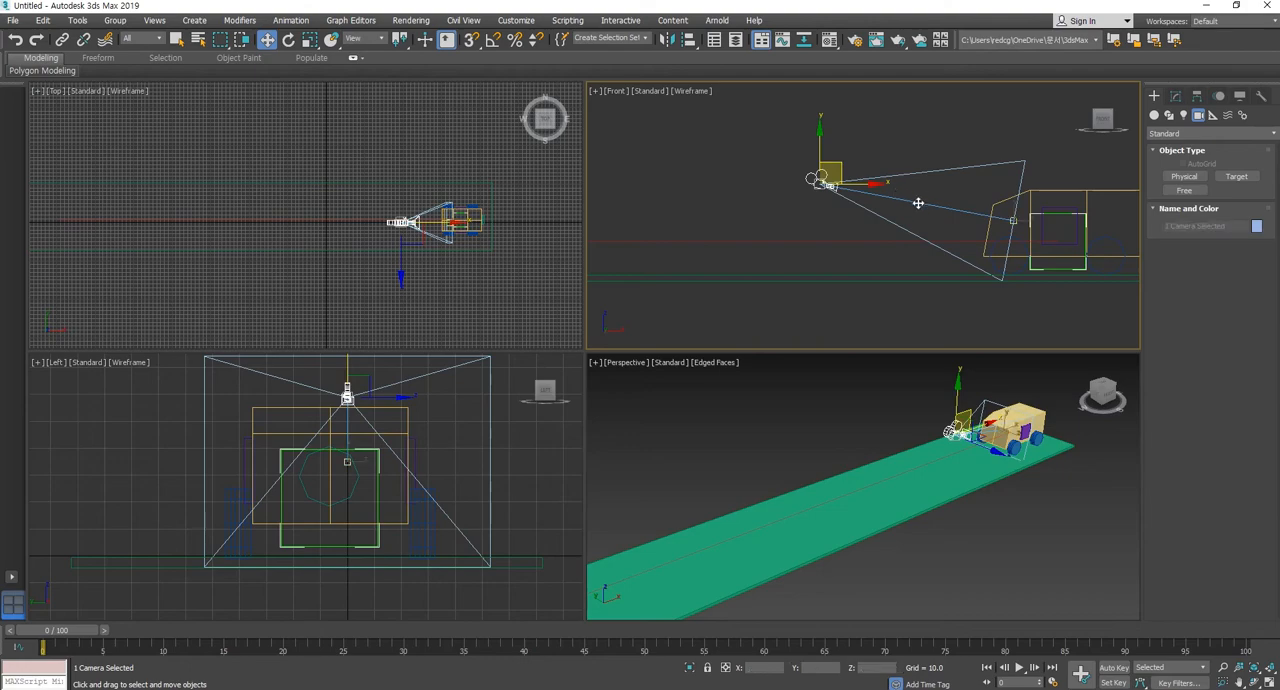
click(937, 225)
scroll(924, 231, down, 1)
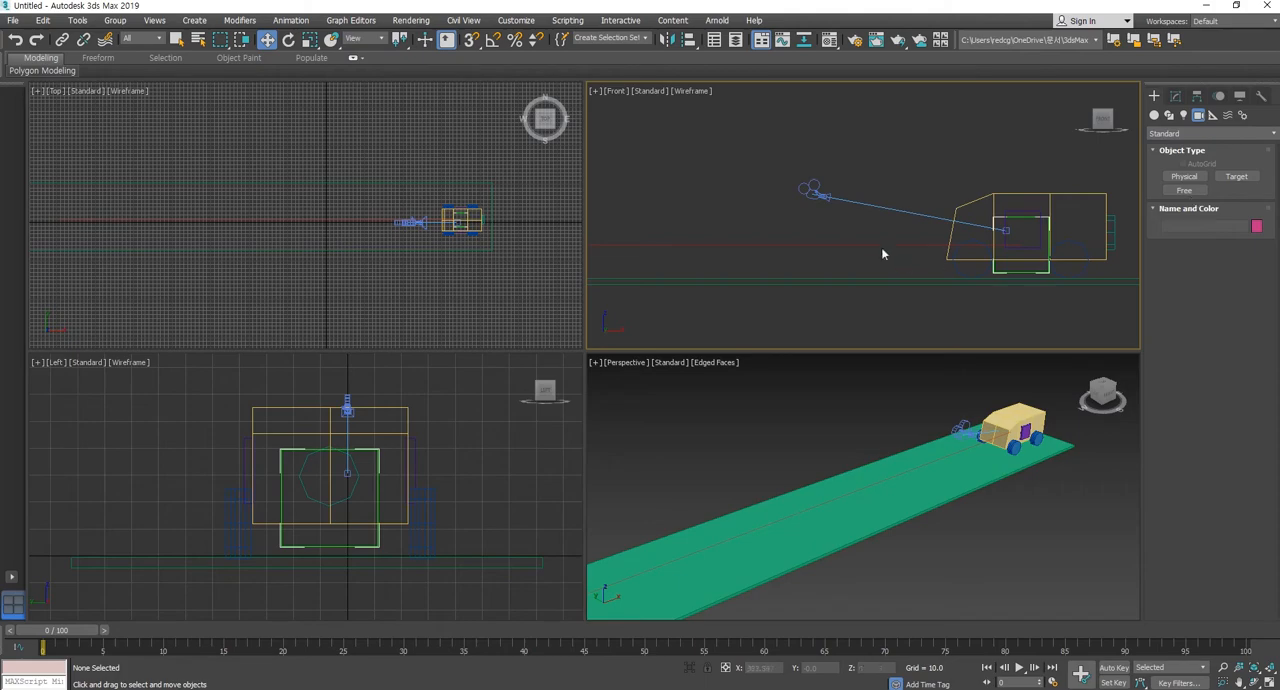
Try to link the camera and its target to the green helper box inside the car.
click(62, 39)
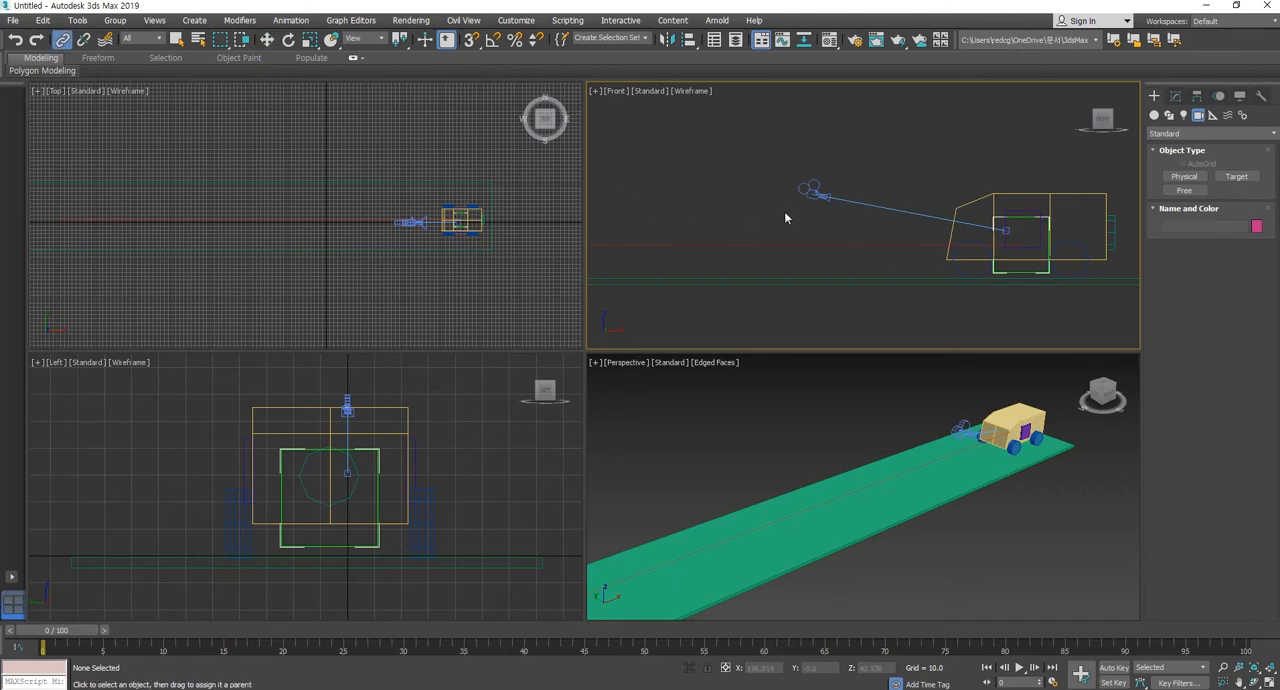
click(883, 208)
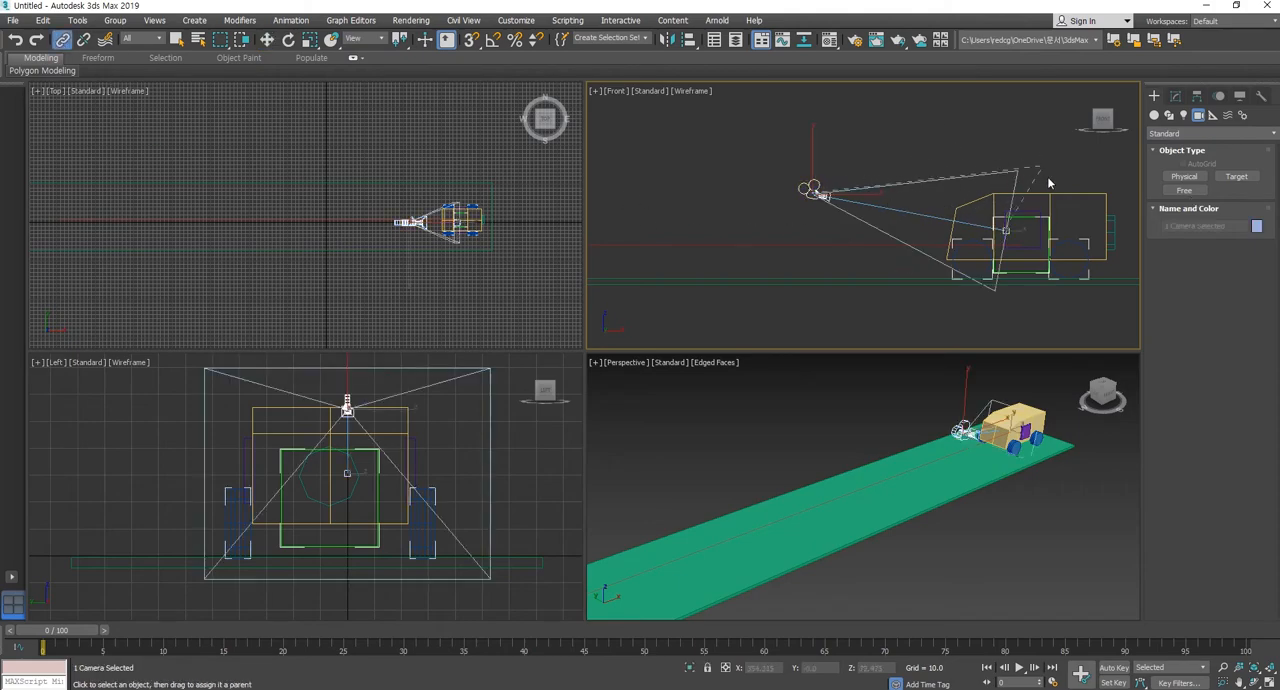
drag(1049, 183, 1024, 274)
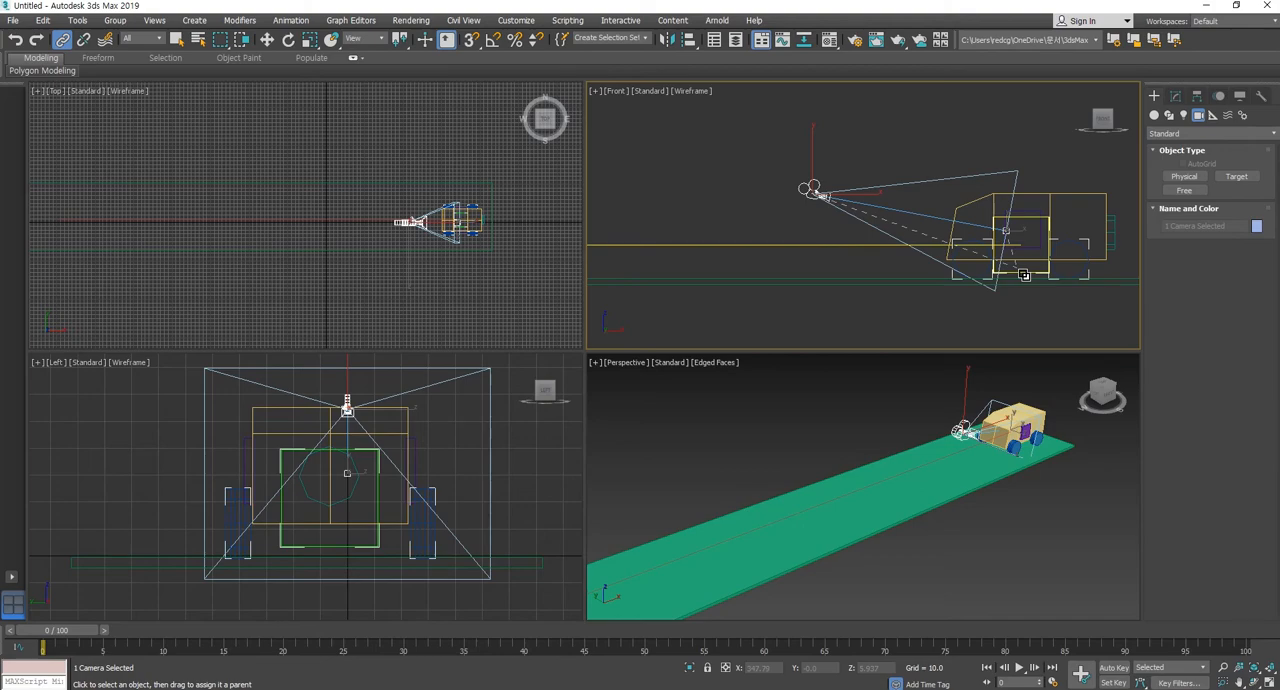
drag(1024, 274, 965, 133)
click(955, 120)
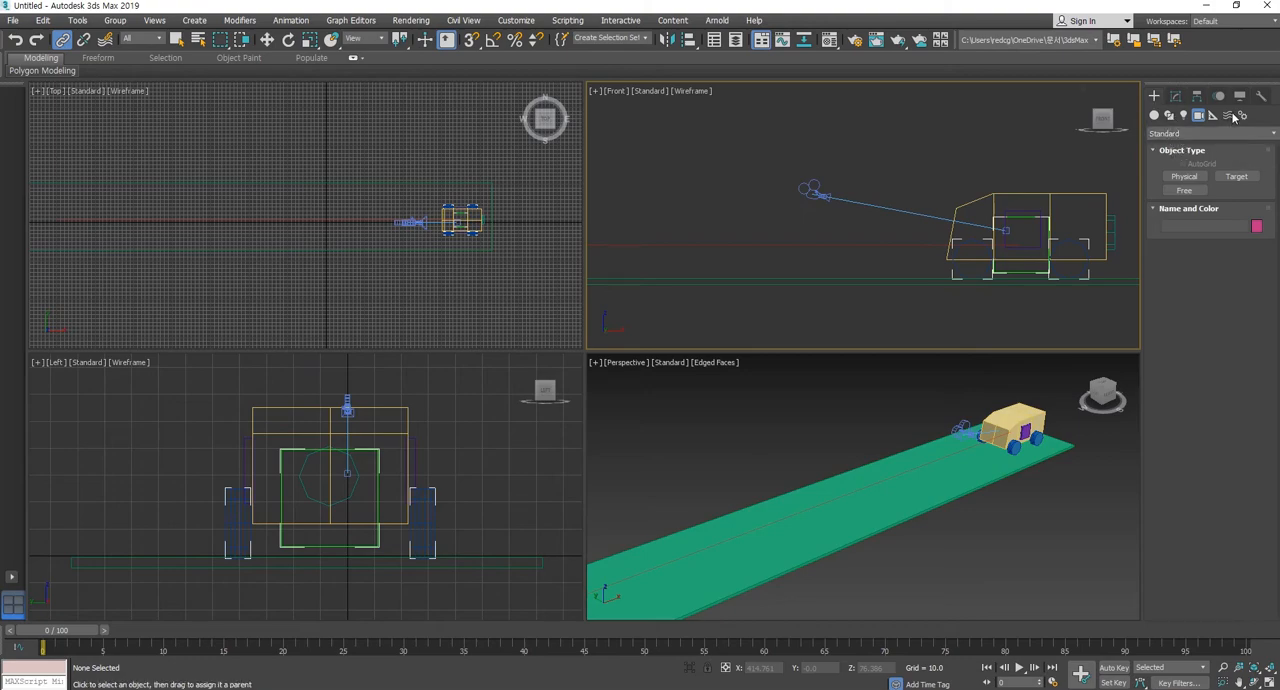
Create a small dummy helper between the camera and the car in the Front view, at about X 281, Z 42.
click(1212, 115)
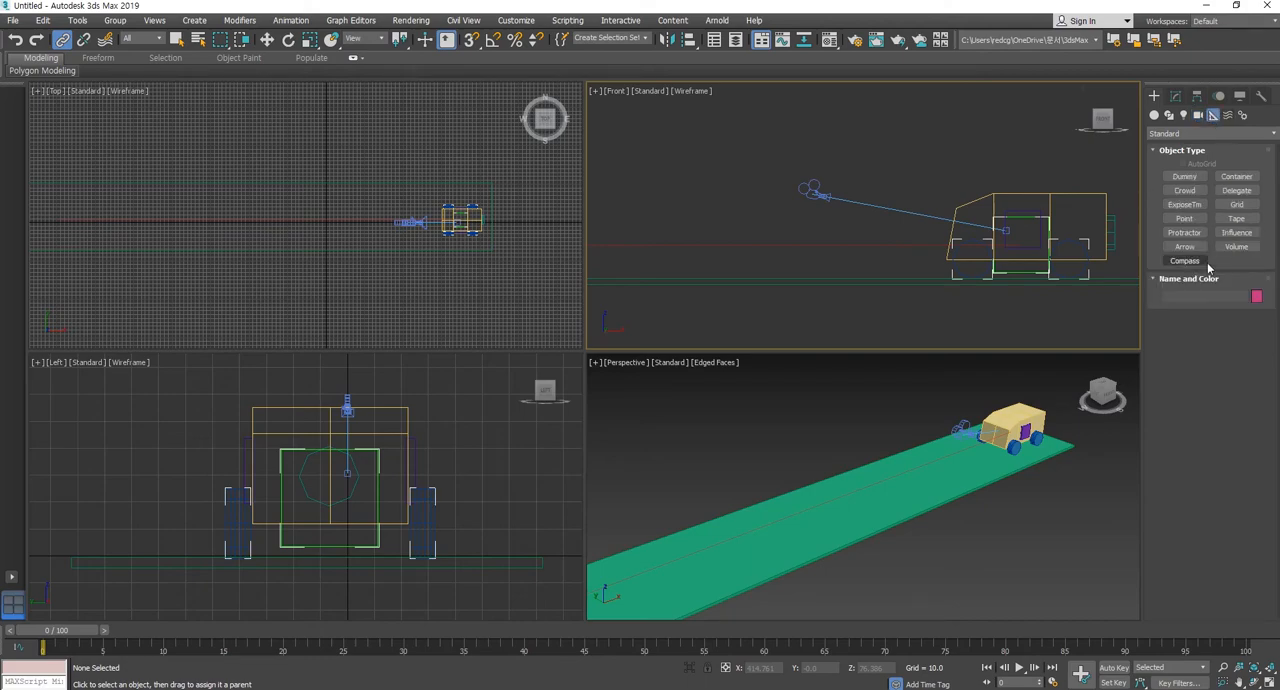
click(1182, 177)
drag(915, 213, 923, 223)
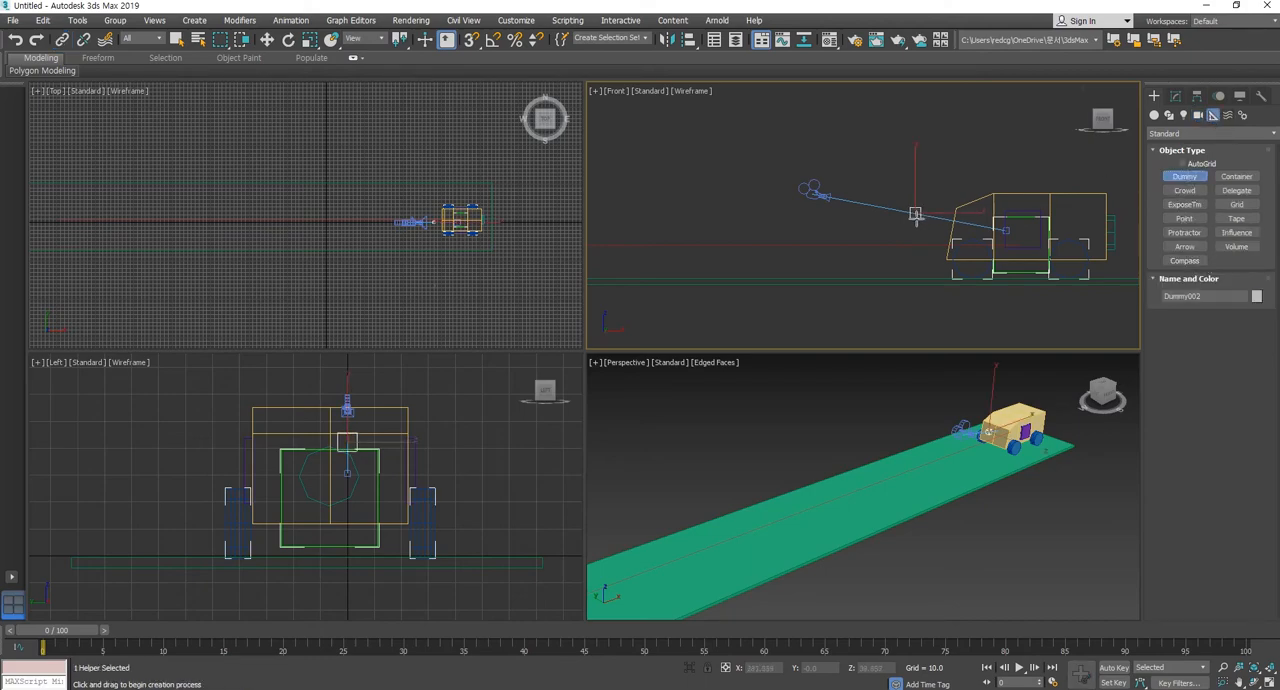
Link the camera and its target together to the new small dummy in front of the car.
click(62, 39)
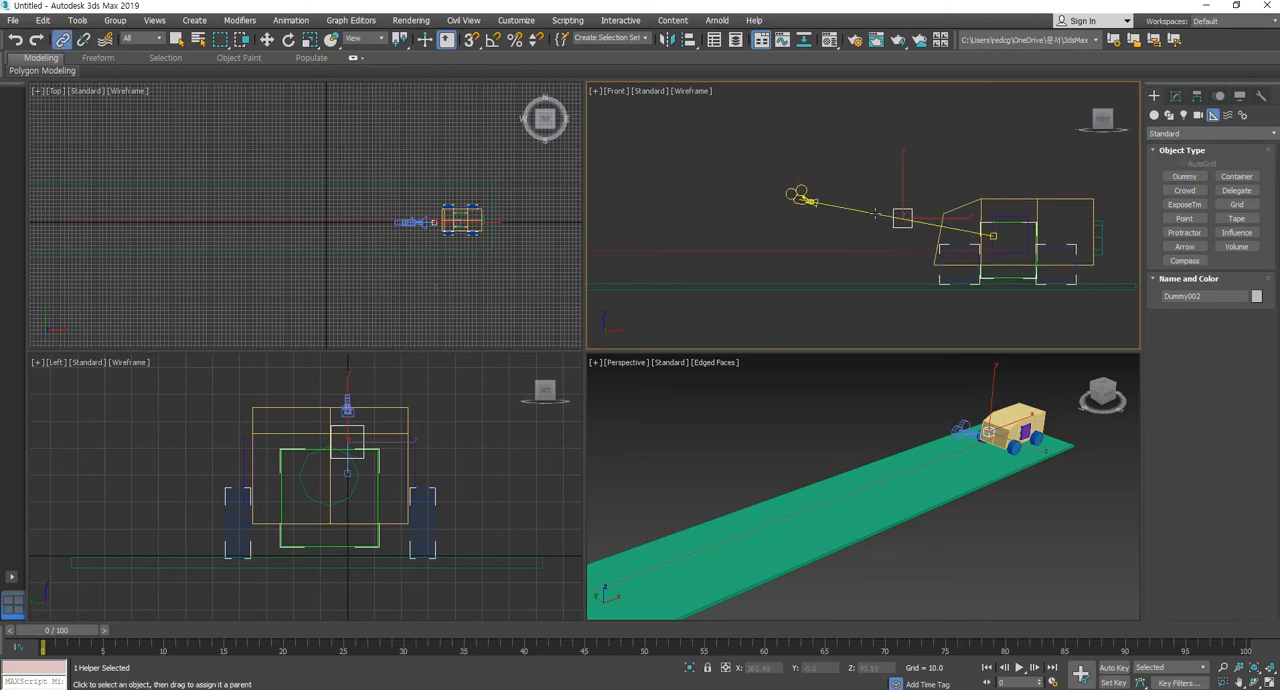
drag(812, 192, 914, 215)
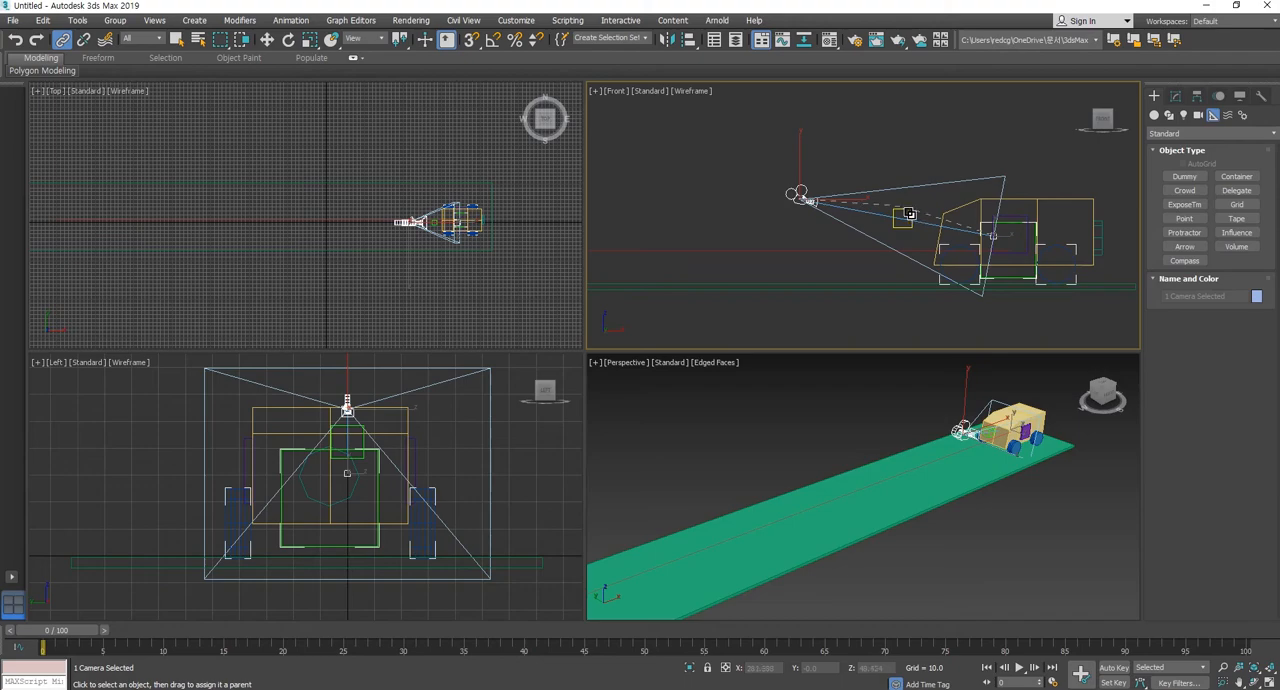
drag(909, 214, 909, 214)
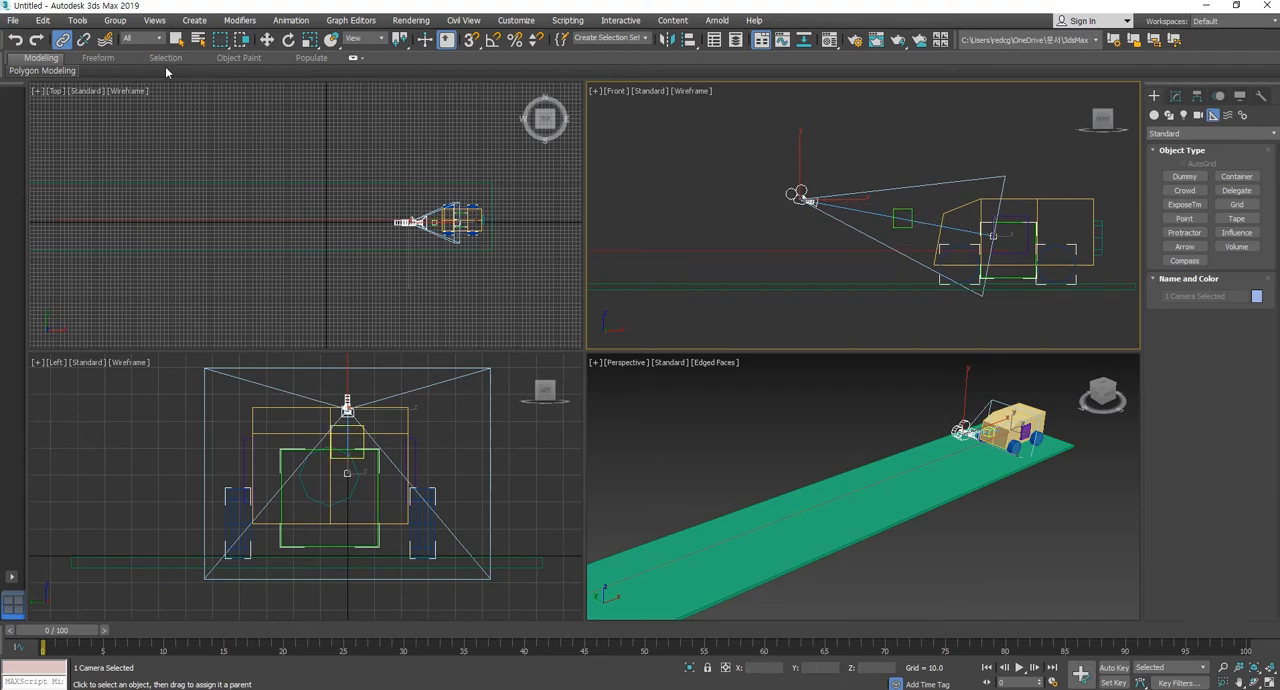
click(267, 40)
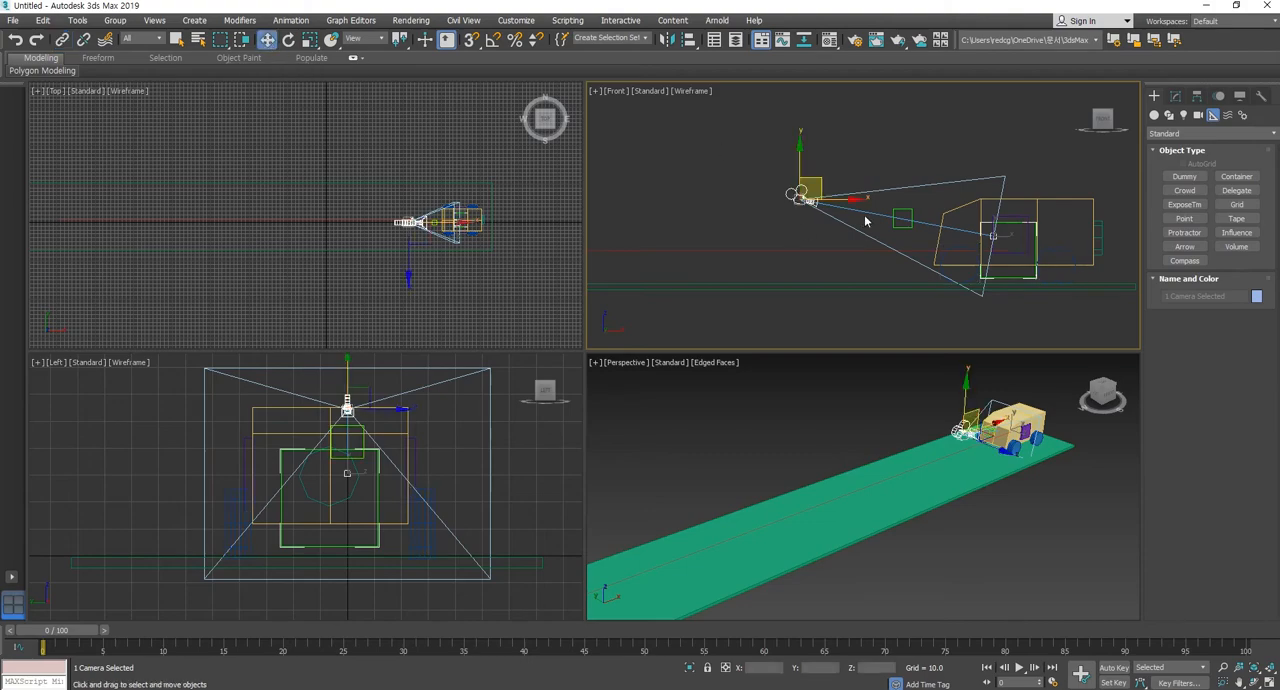
Link the small dummy to the large dummy inside the car.
click(912, 211)
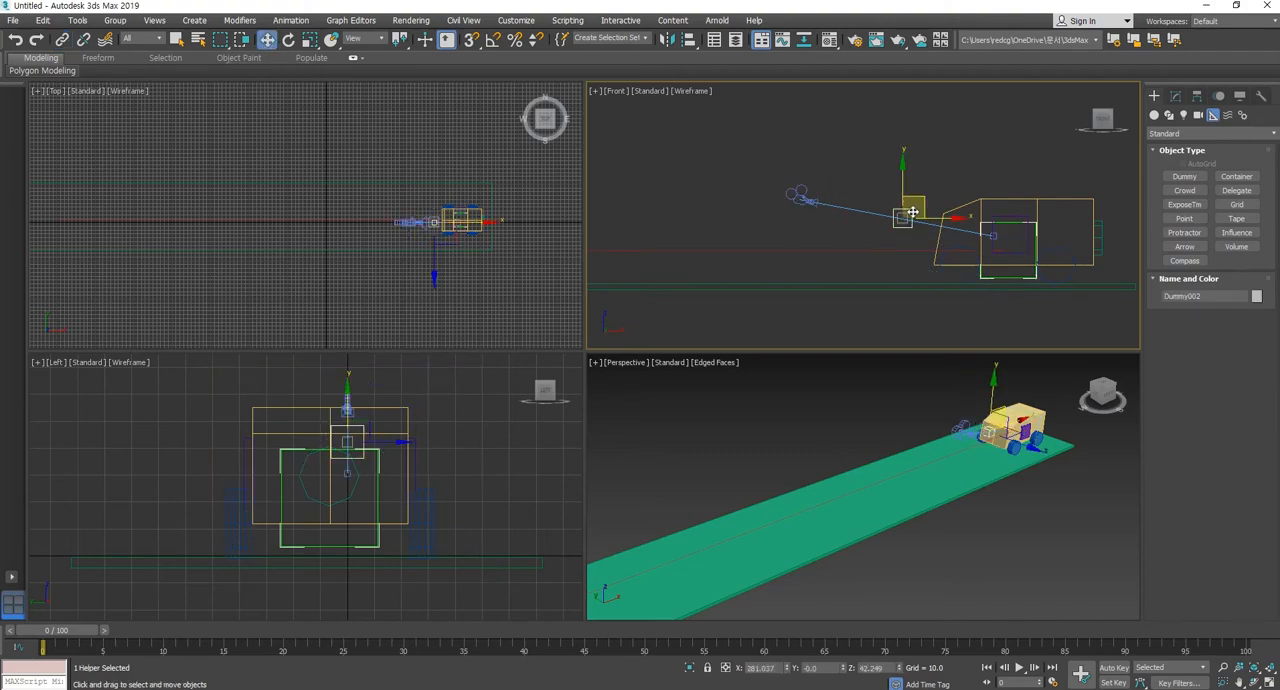
click(1022, 279)
click(62, 40)
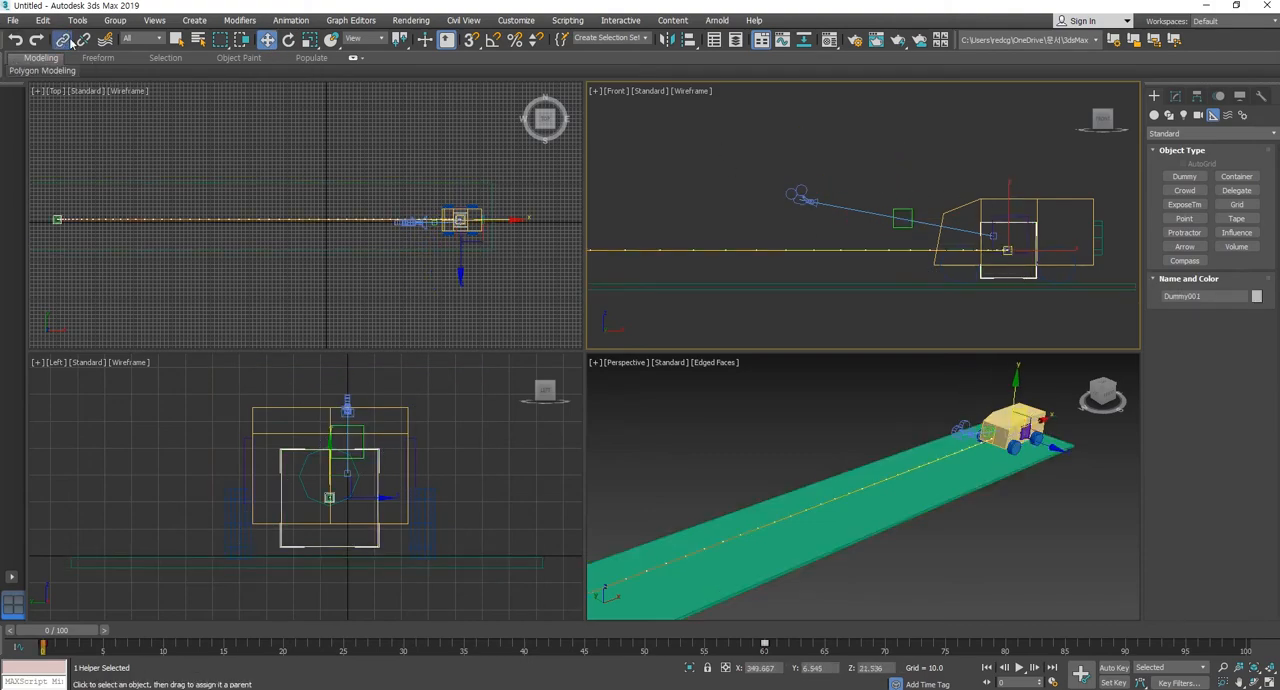
drag(912, 208, 1022, 279)
click(266, 39)
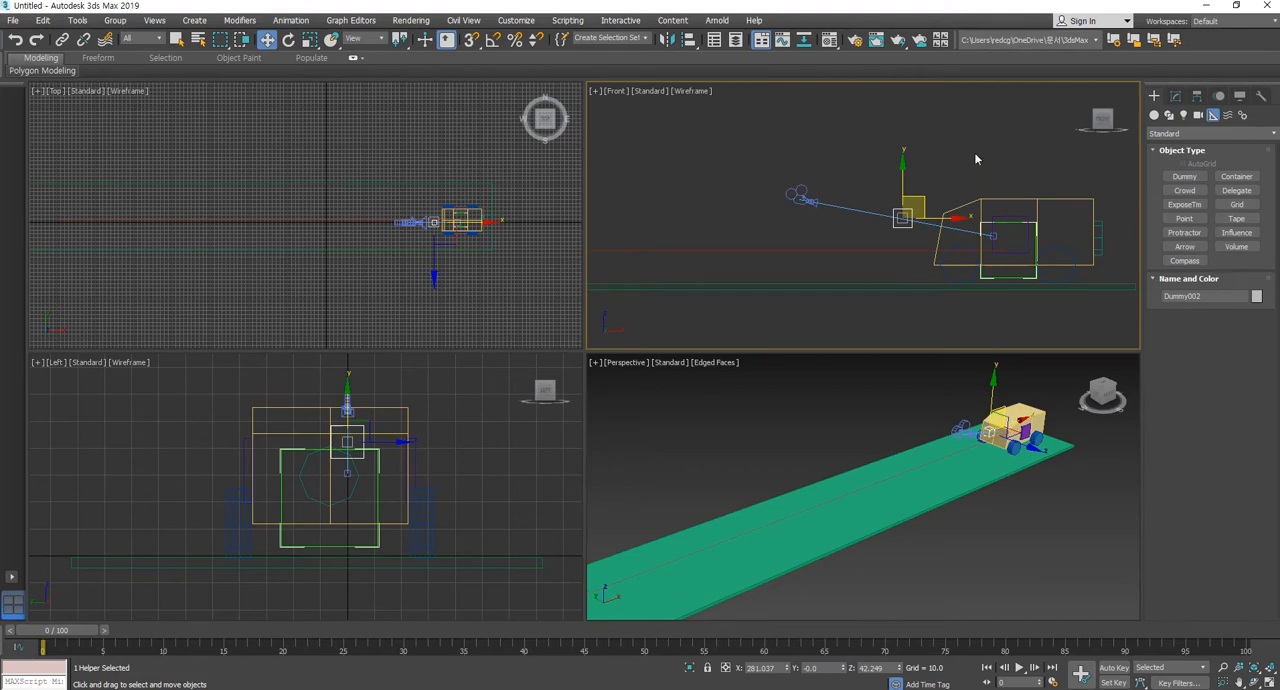
Move only the camera slightly down and toward the car, to about X 218.
click(914, 162)
click(801, 195)
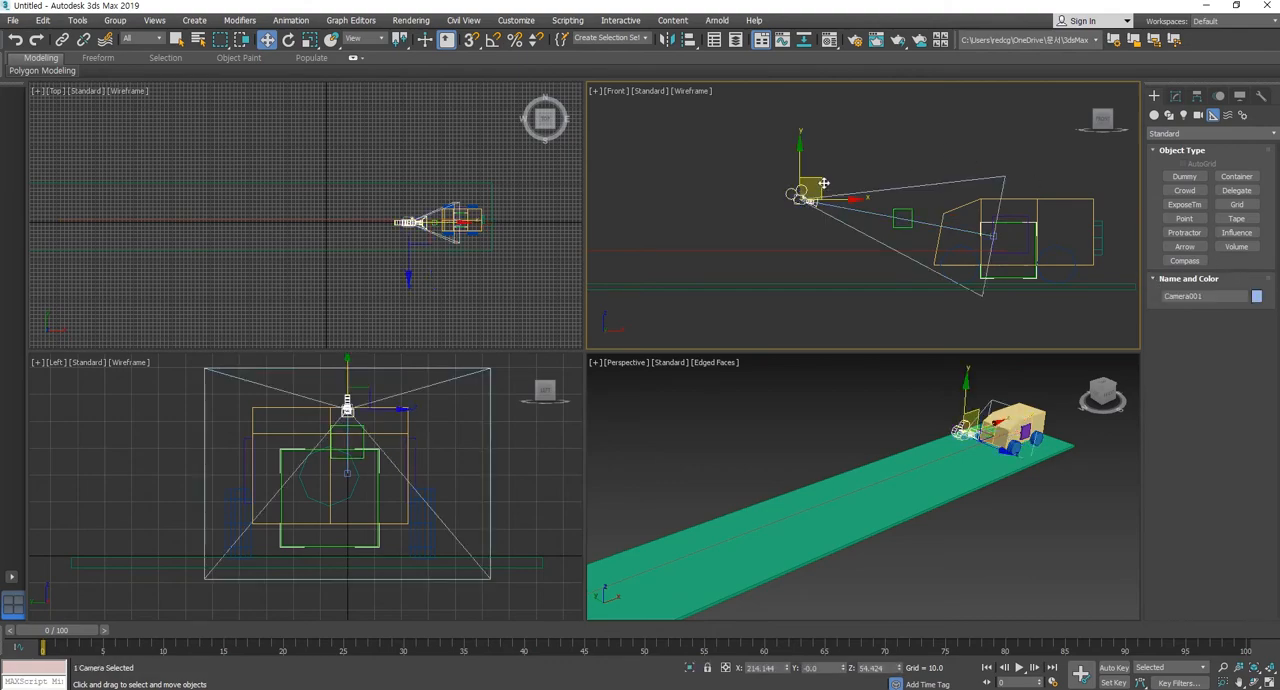
mouse_move(823, 183)
mouse_down()
mouse_move(806, 199)
mouse_move(827, 194)
mouse_up()
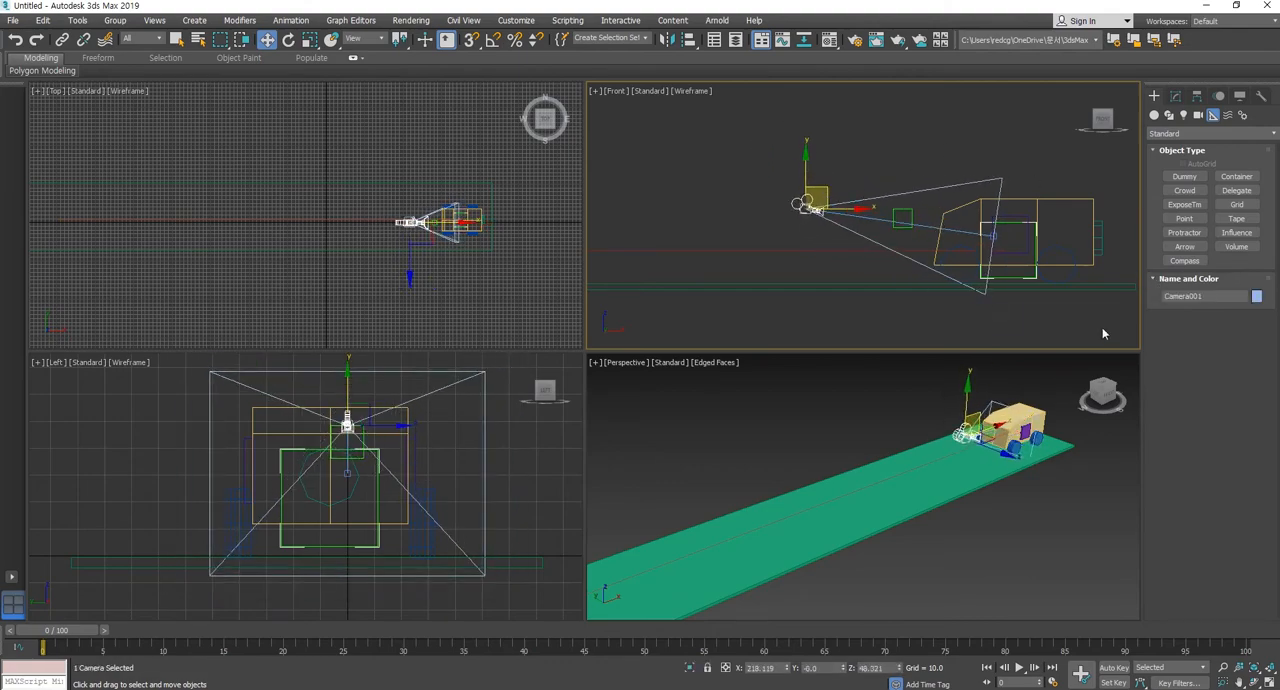
Try moving the car's large dummy forward along the road and undo the move.
click(1037, 250)
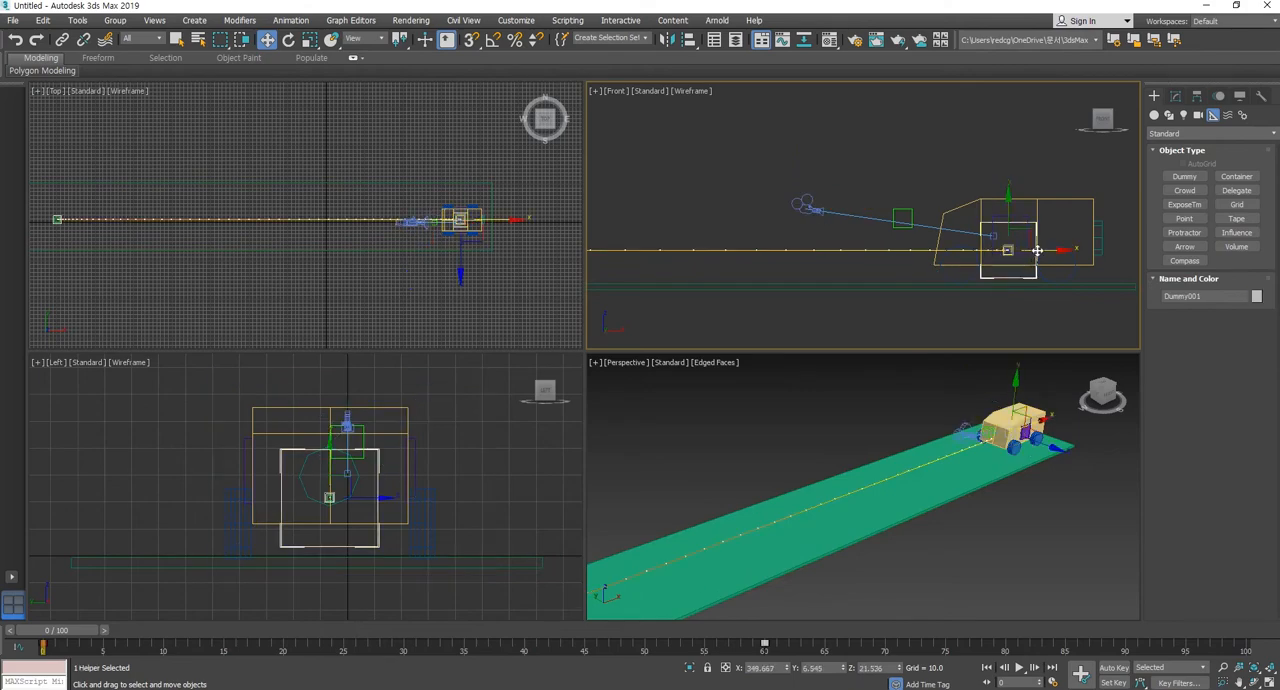
drag(1037, 250, 939, 249)
key(ctrl+z)
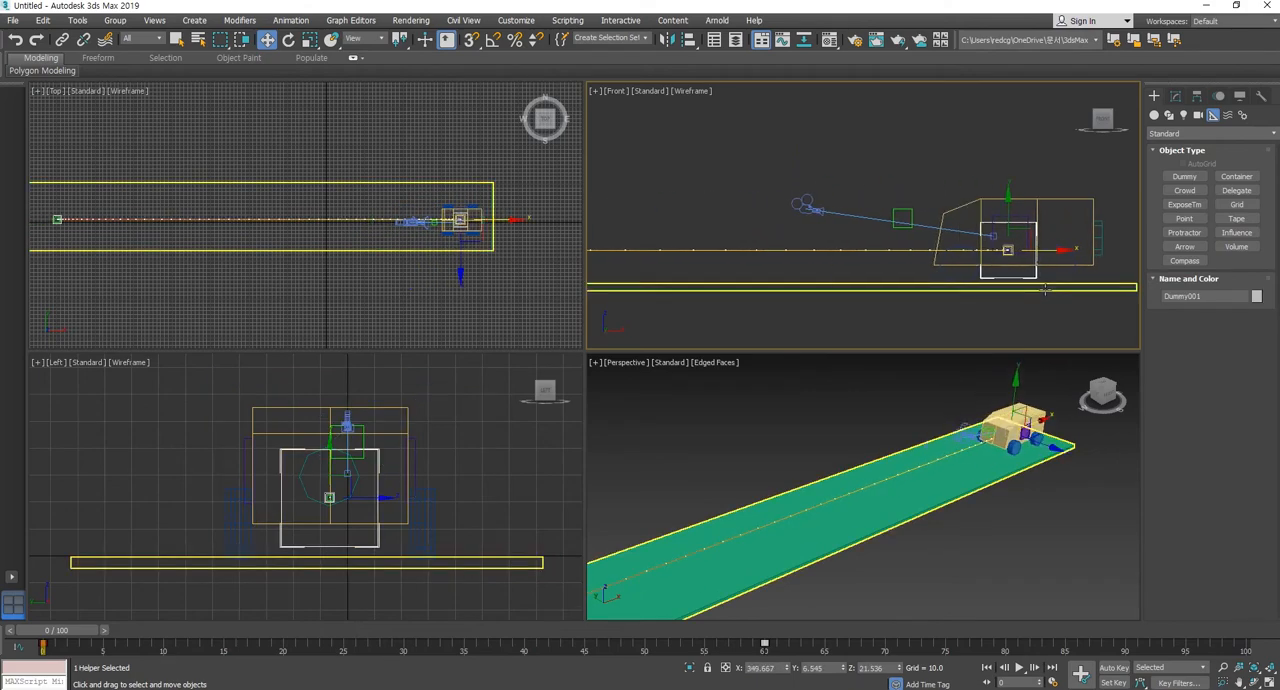
Bring the whole road into view, scrub the animation to check the linked camera, and clear the selection.
scroll(997, 528, down, 3)
middle_drag(1011, 516, 1017, 487)
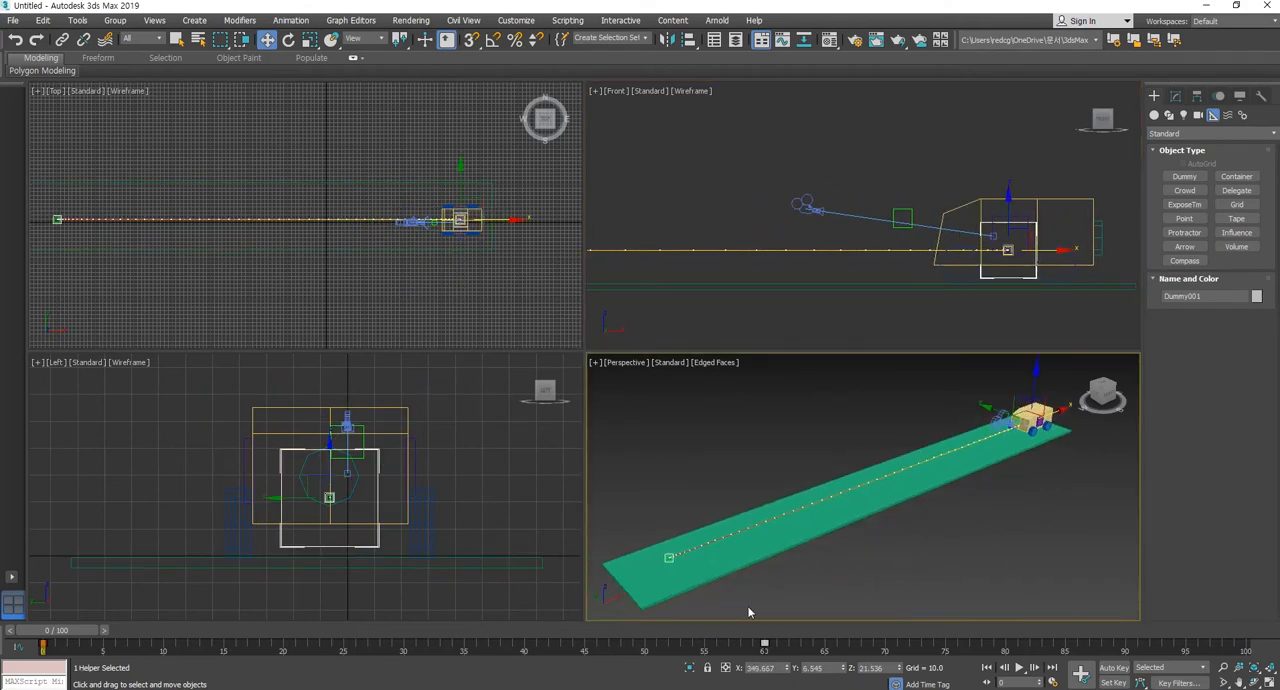
mouse_move(44, 632)
mouse_down()
mouse_move(480, 632)
mouse_move(43, 634)
mouse_up()
key(w)
click(1022, 579)
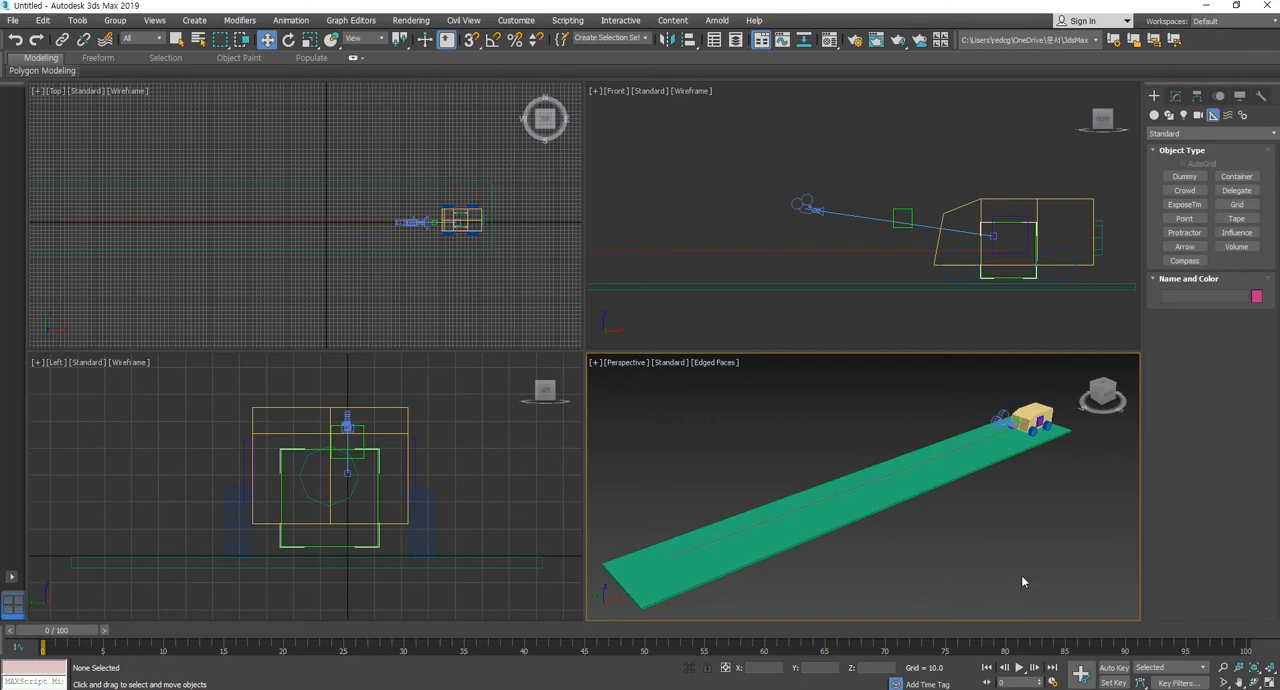
Switch the perspective view to the camera's view and move the camera up and farther away from the car's front.
key(c)
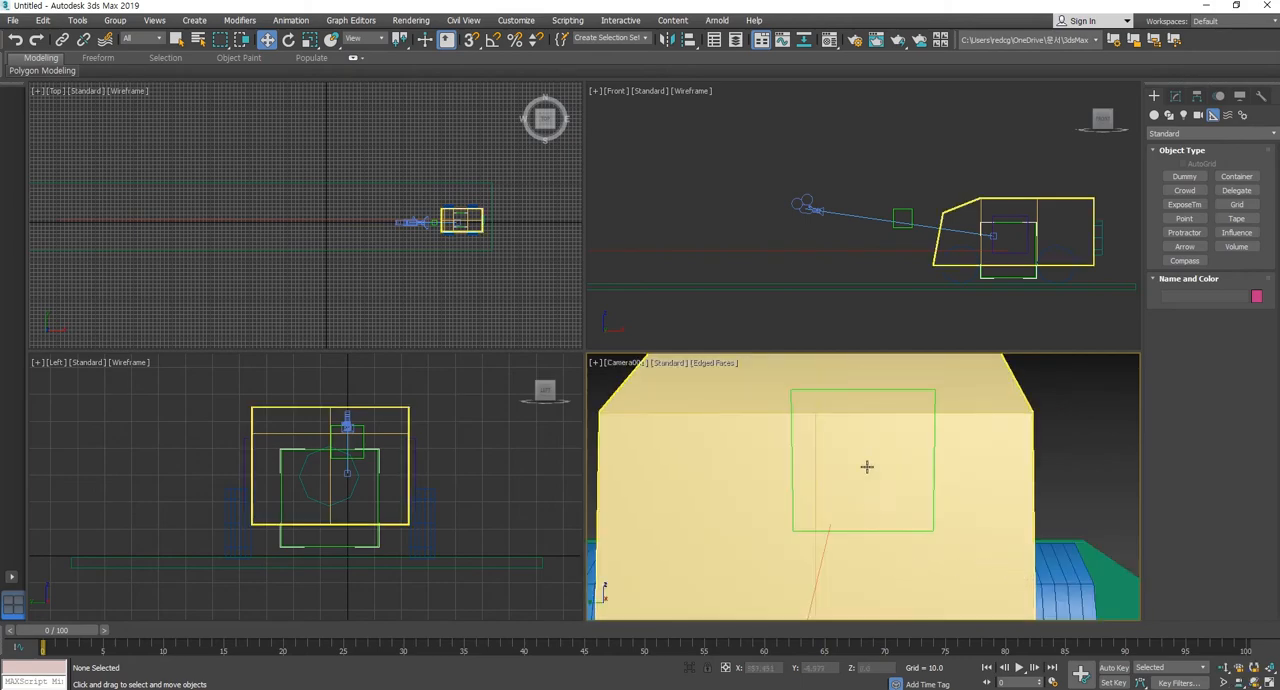
key(z)
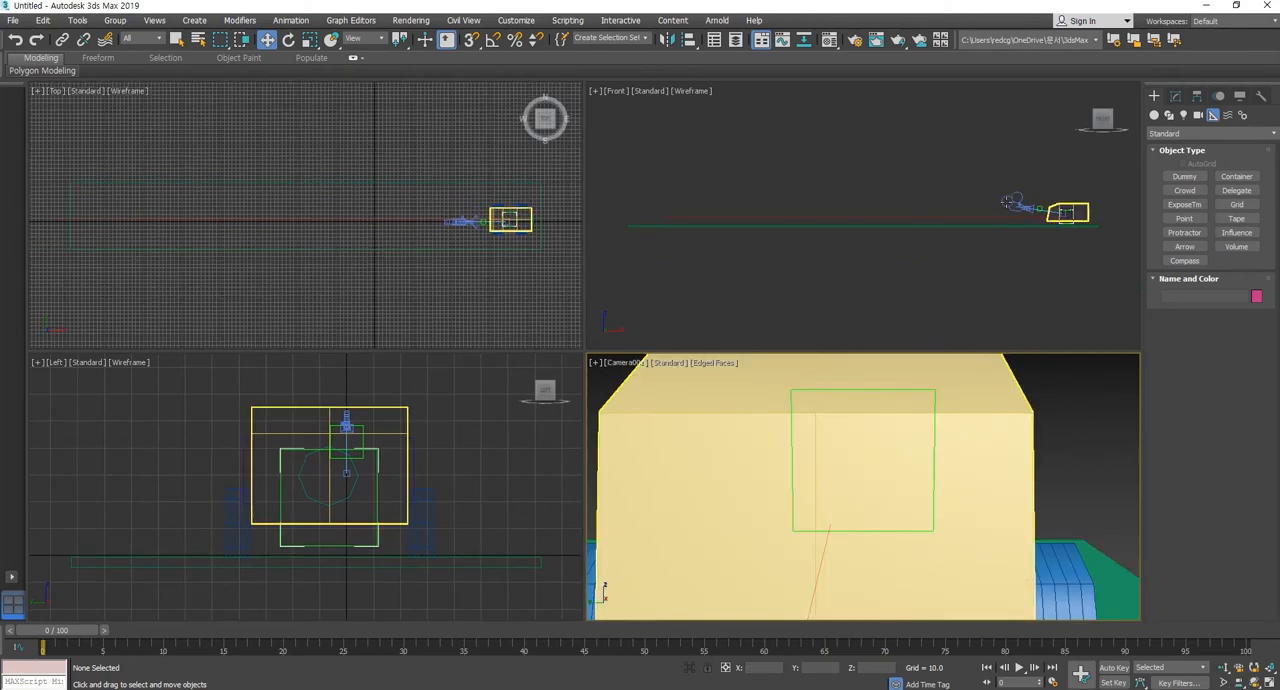
click(1013, 203)
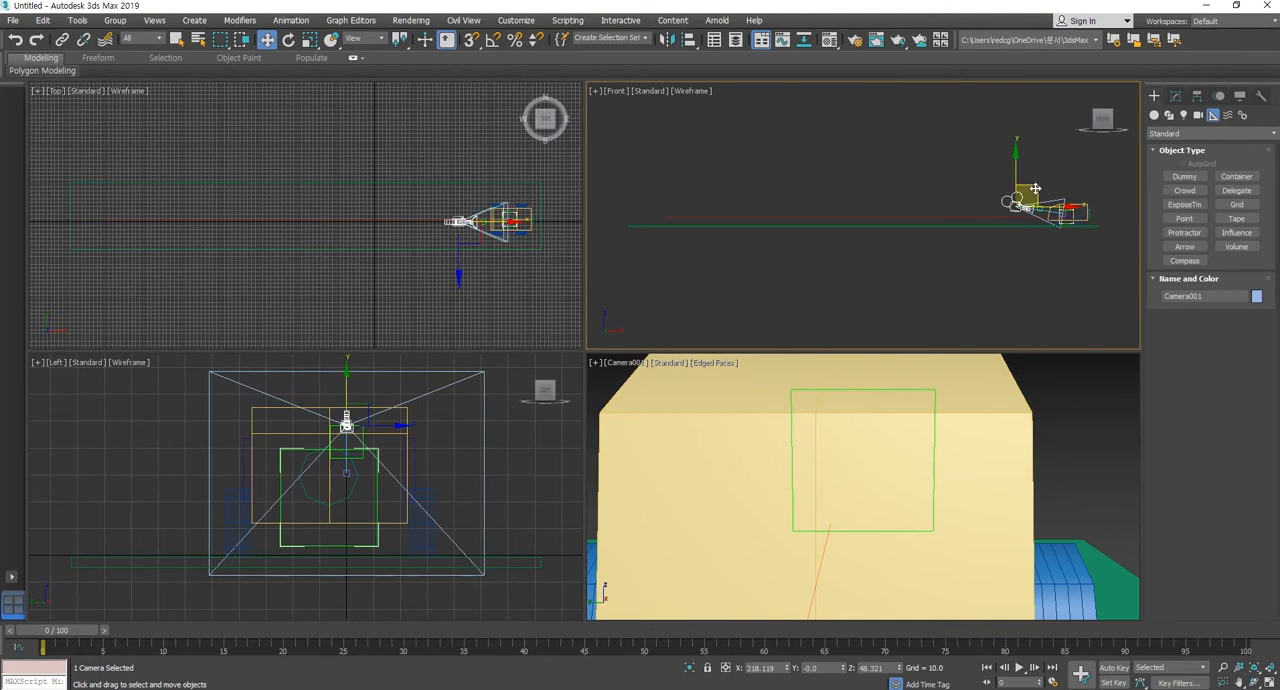
drag(1034, 186, 977, 172)
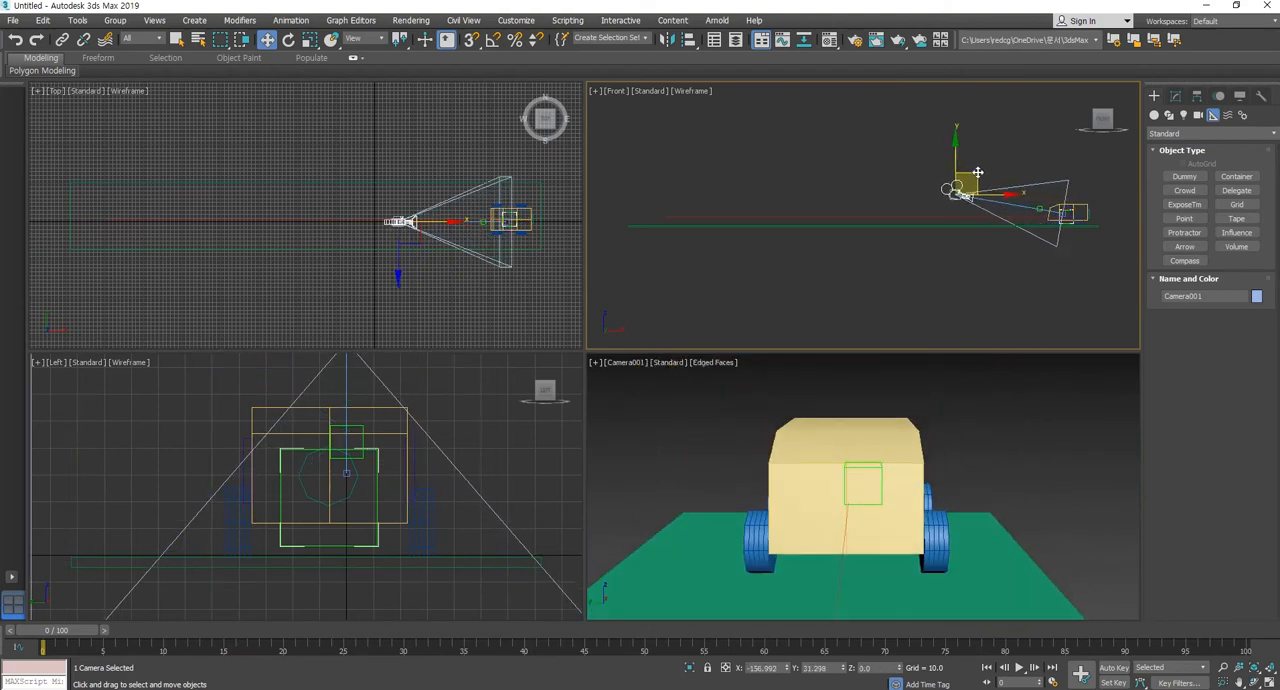
Move the camera sideways to about X 83, Y -102, Z 88 for a three-quarter view of the car.
click(412, 208)
drag(414, 203, 420, 246)
click(988, 198)
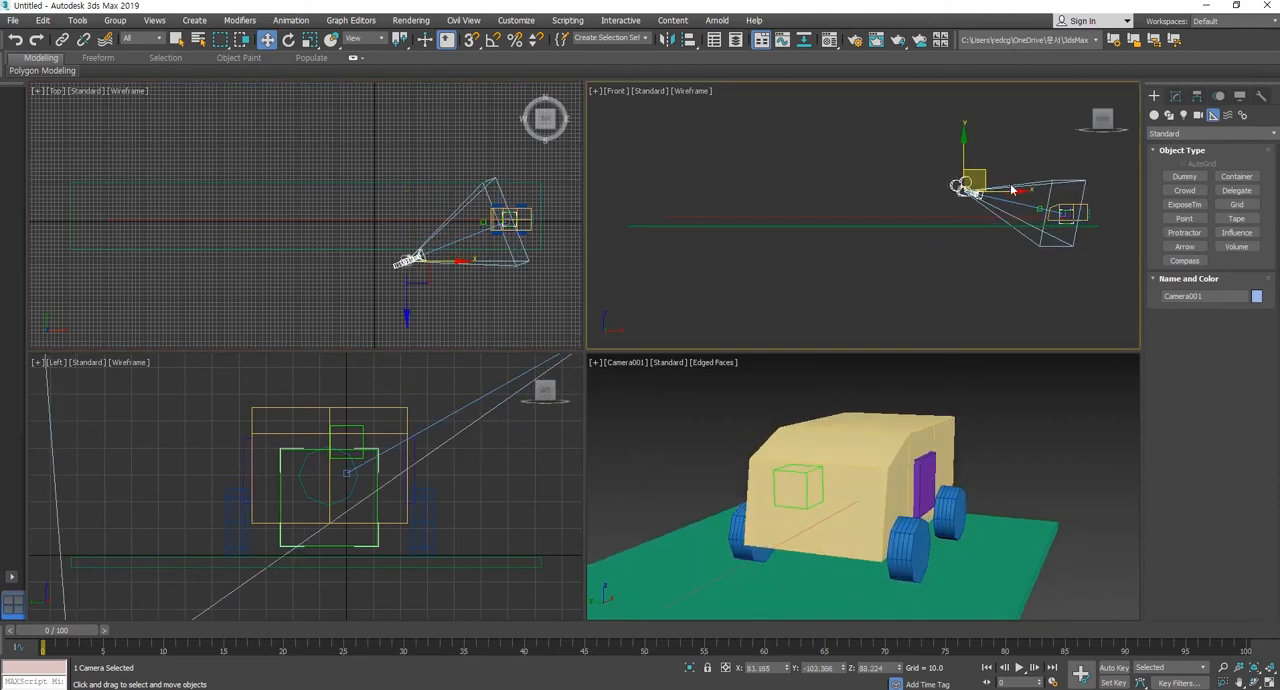
Try to select the camera target among the overlapping car parts, and clear the selection.
scroll(1085, 226, up, 4)
click(1035, 205)
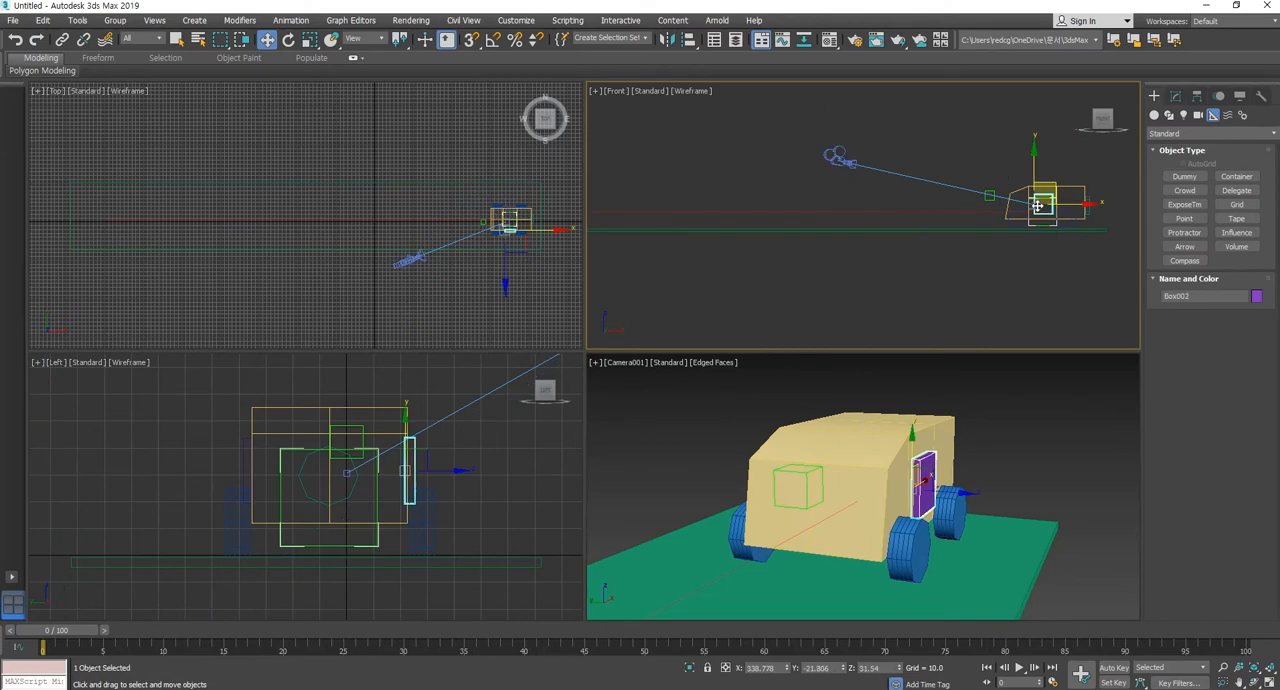
scroll(1035, 205, up, 4)
scroll(1042, 220, down, 5)
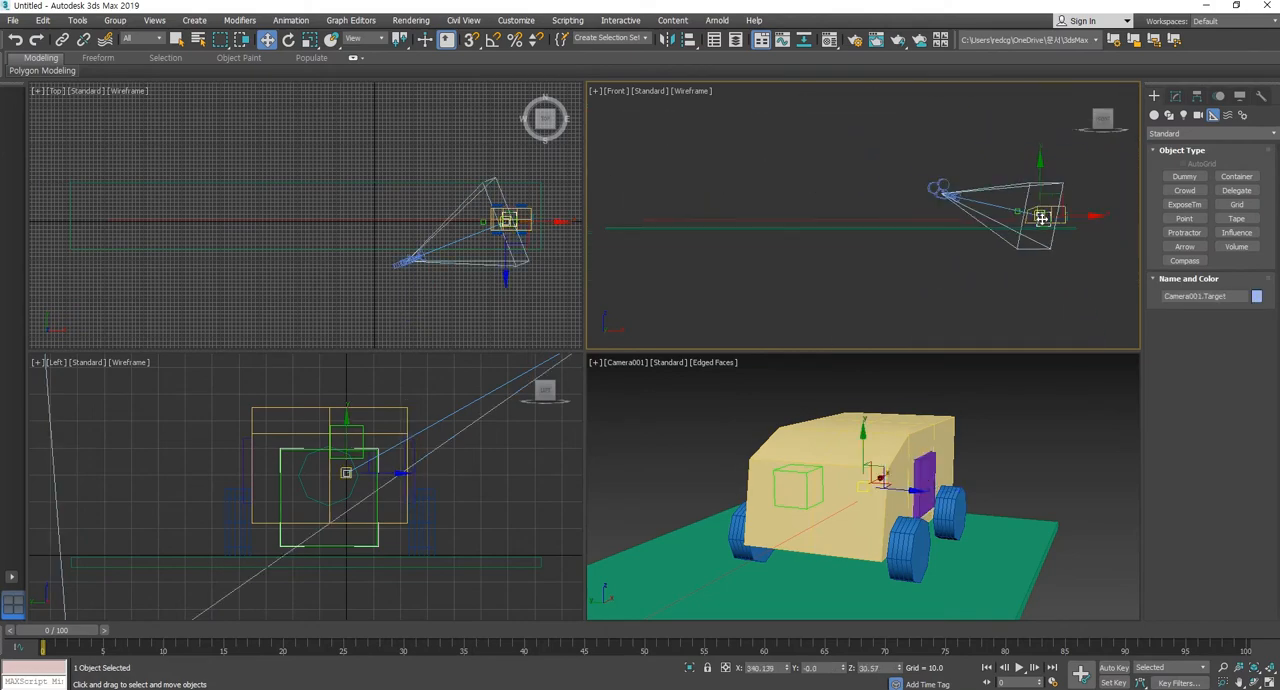
click(1013, 292)
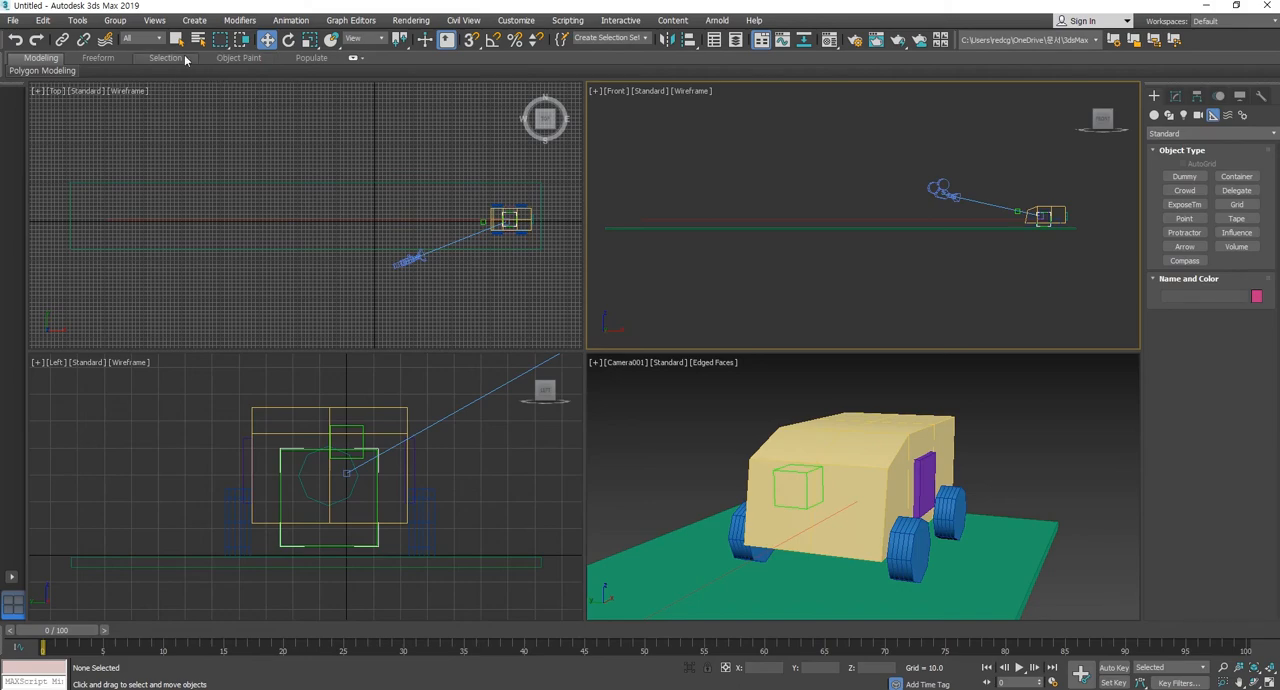
Restrict the selection filter to Cameras and select the camera target inside the car.
click(145, 38)
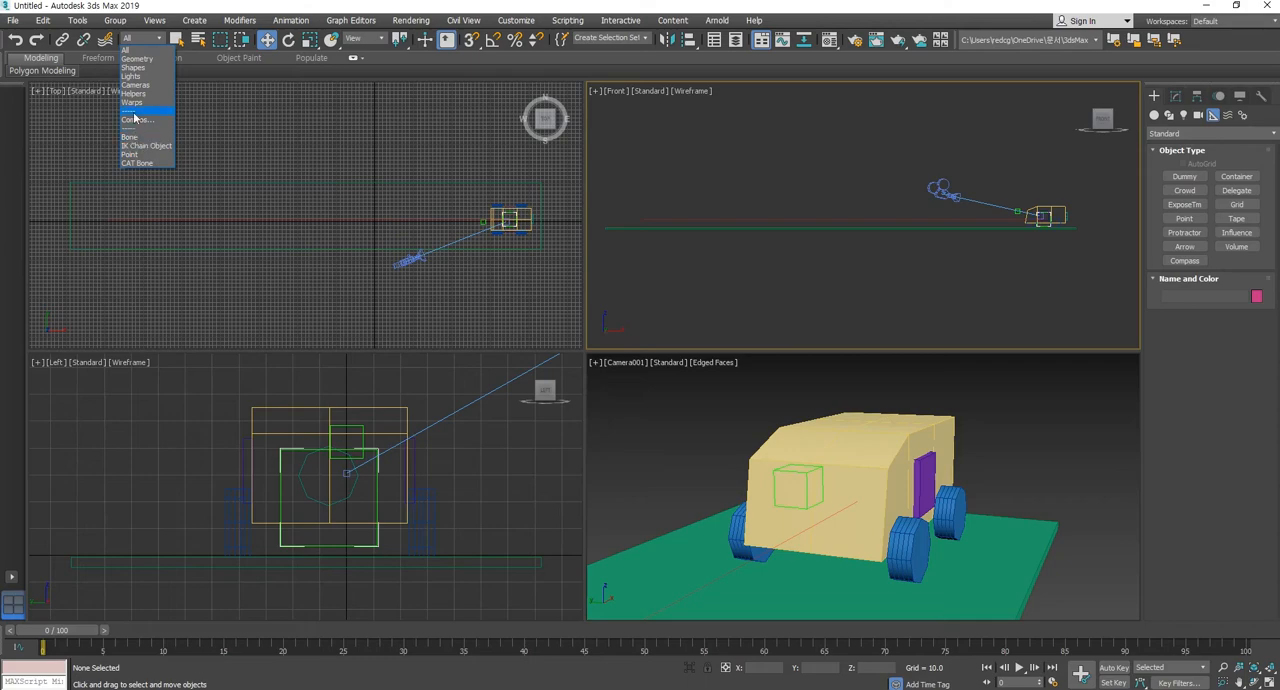
click(133, 85)
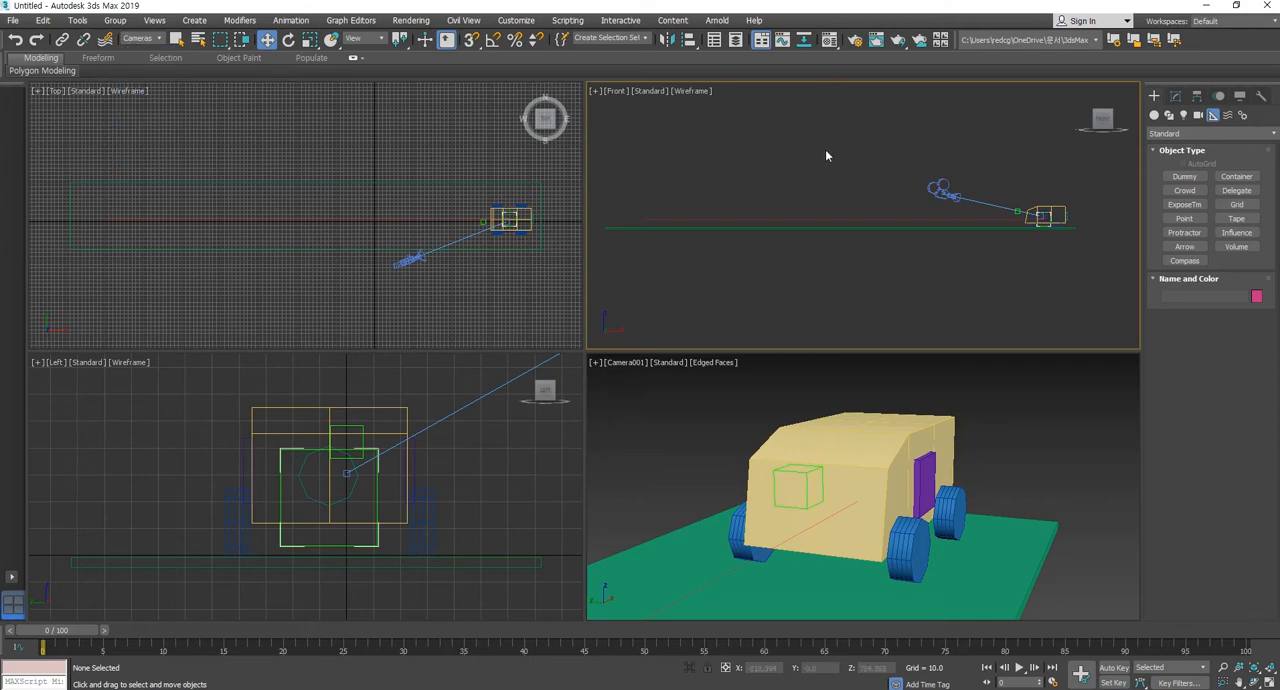
drag(1012, 143, 1151, 374)
drag(1006, 138, 1131, 317)
mouse_move(1061, 194)
mouse_down()
mouse_move(1057, 160)
mouse_move(1060, 191)
mouse_up()
mouse_move(956, 199)
mouse_down()
mouse_move(950, 188)
mouse_move(957, 200)
mouse_up()
middle_drag(1003, 241, 996, 237)
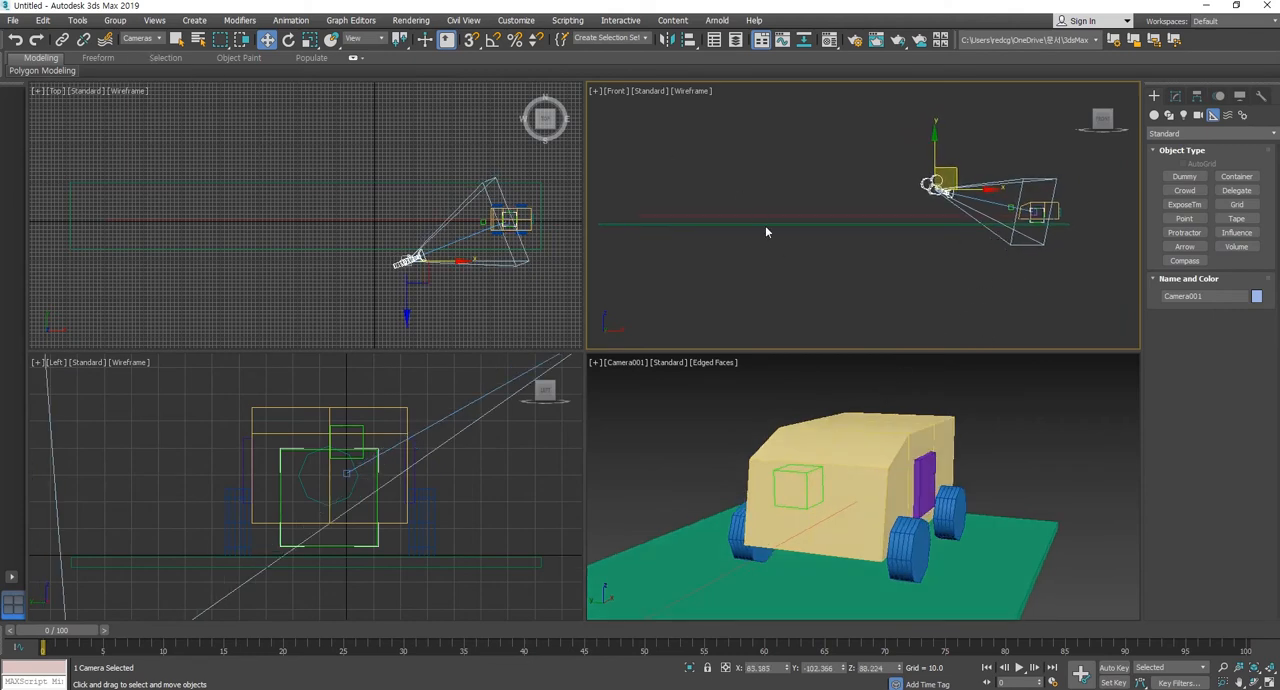
click(1036, 212)
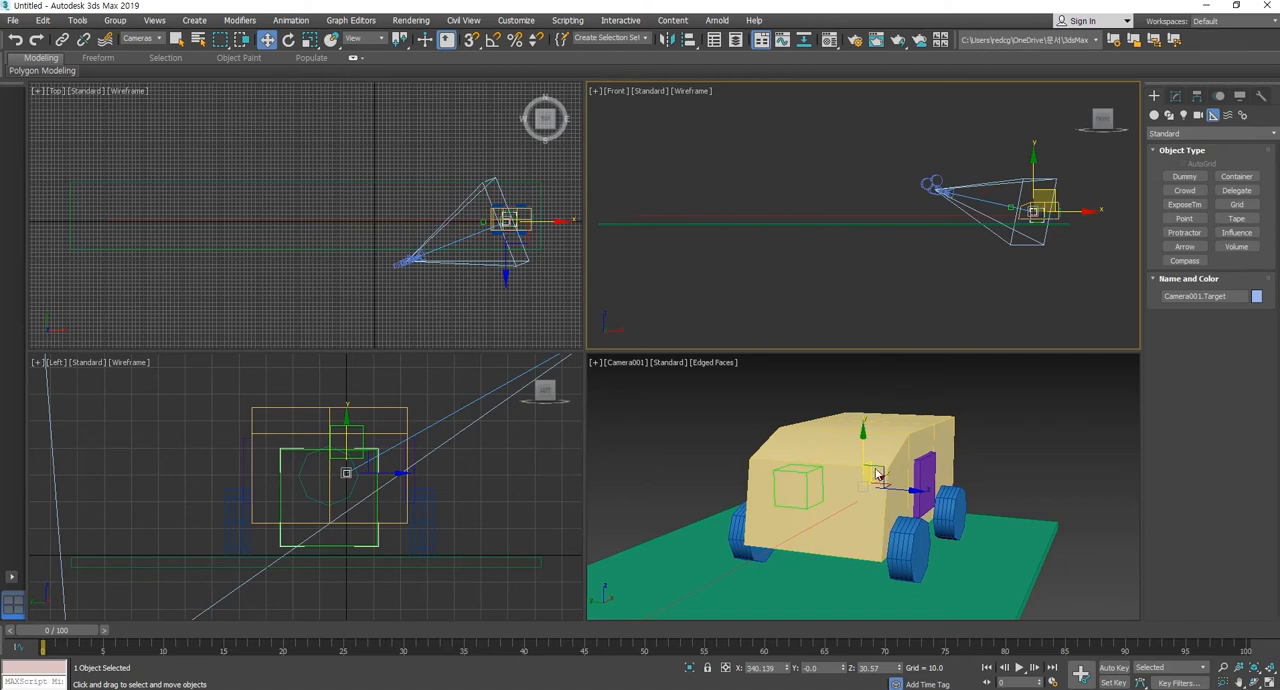
Scrub the animation with the target selected and again with the camera selected to check how they follow the car.
drag(79, 630, 2, 627)
key(w)
click(933, 184)
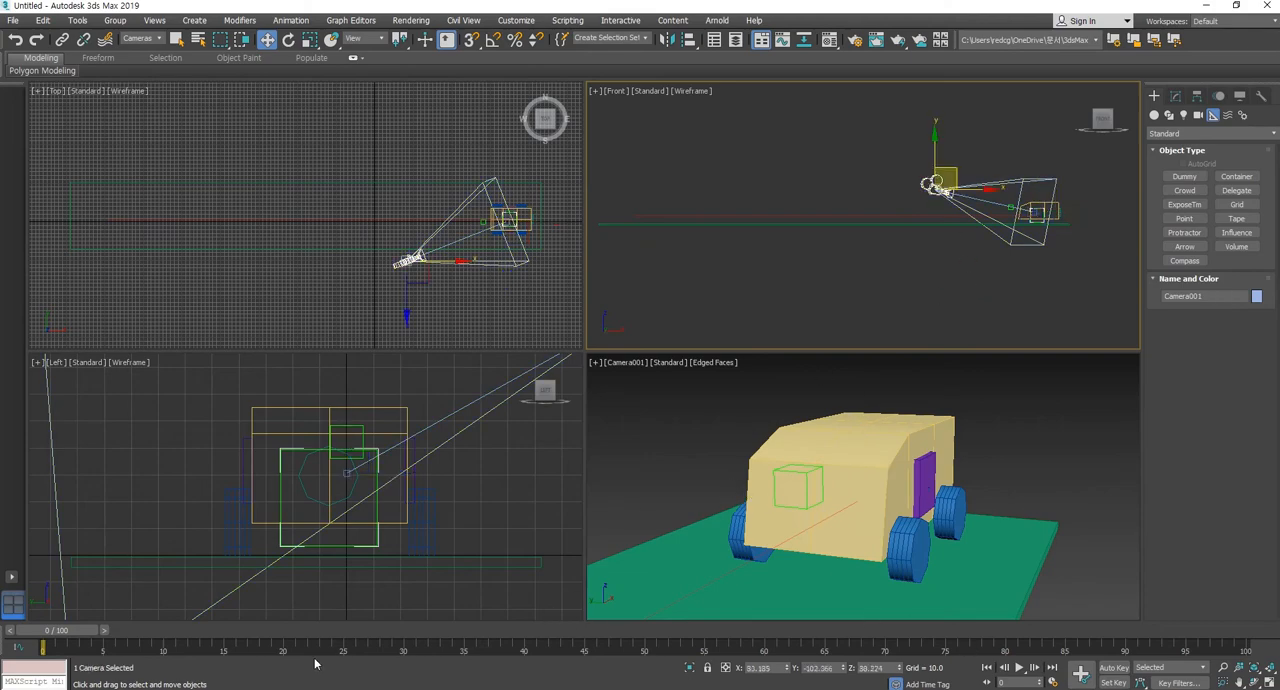
mouse_move(80, 636)
mouse_down()
mouse_move(489, 643)
mouse_move(84, 642)
mouse_up()
key(w)
Turn on Auto Key, go to frame 60, and move the camera closer to the car in the Top view.
click(1114, 667)
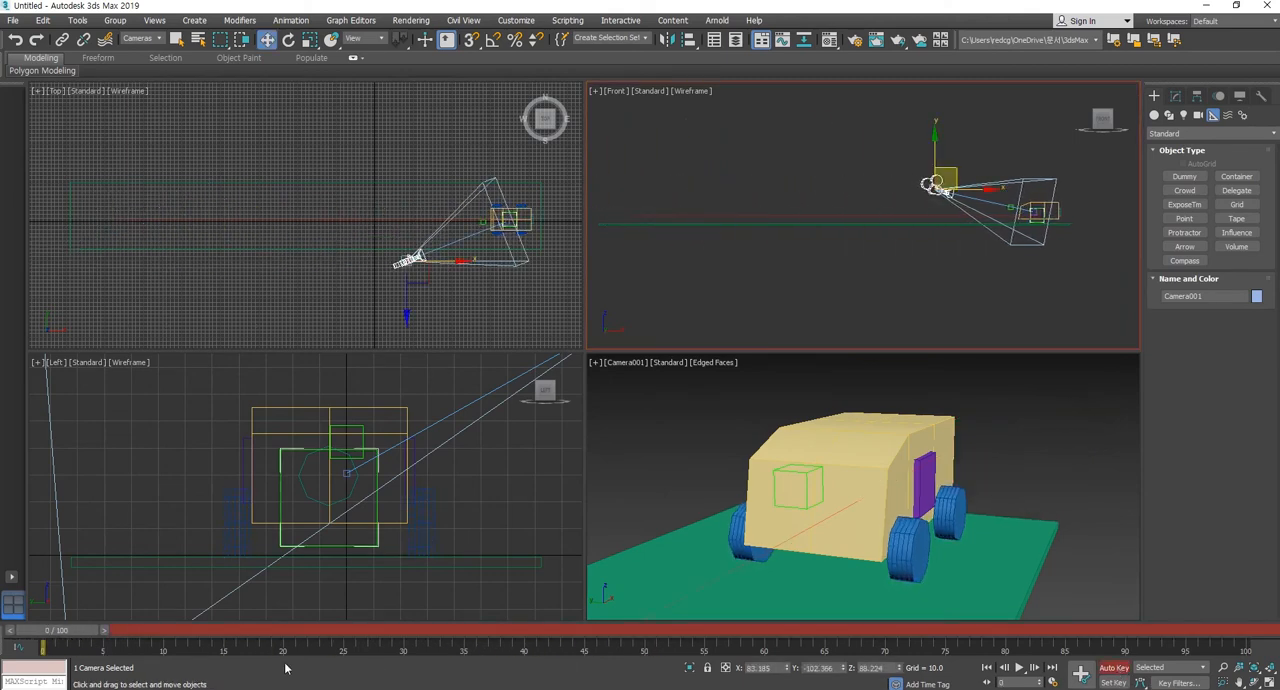
drag(72, 636, 750, 636)
middle_drag(768, 257, 934, 262)
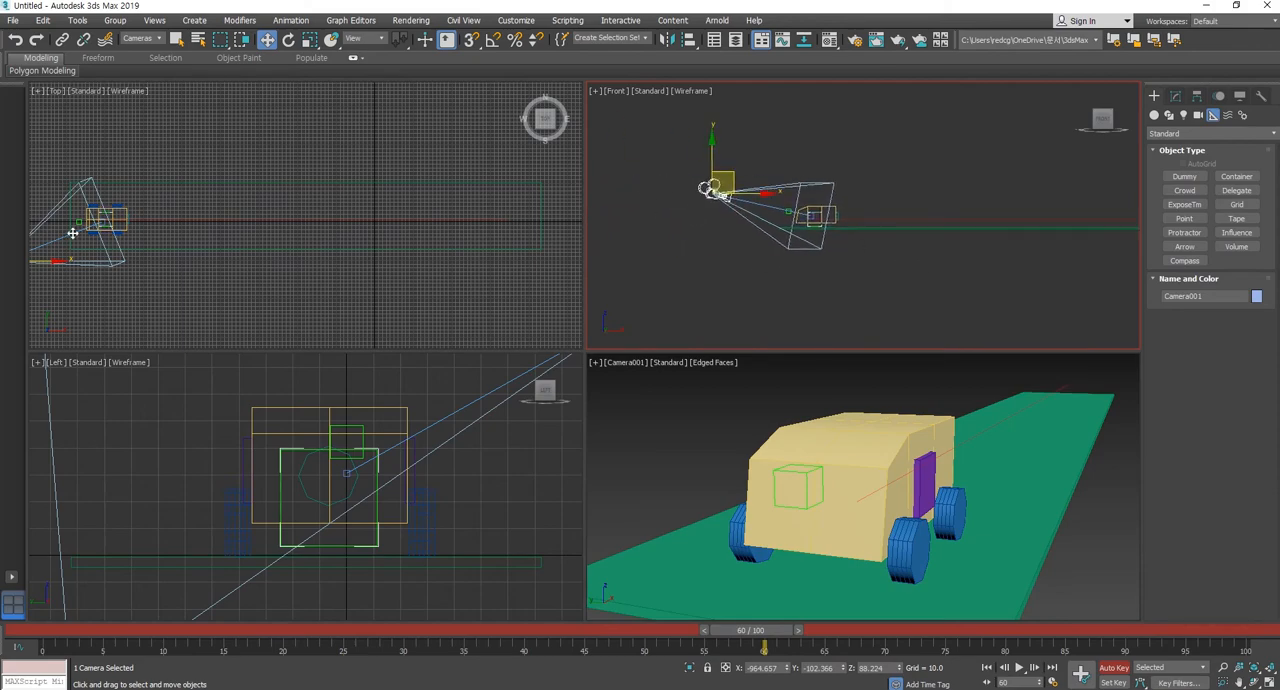
middle_drag(72, 233, 280, 233)
drag(230, 246, 257, 237)
Scrub the animation back to frame 0 to review the camera move, and toggle Auto Key off and on.
drag(754, 636, 50, 628)
key(w)
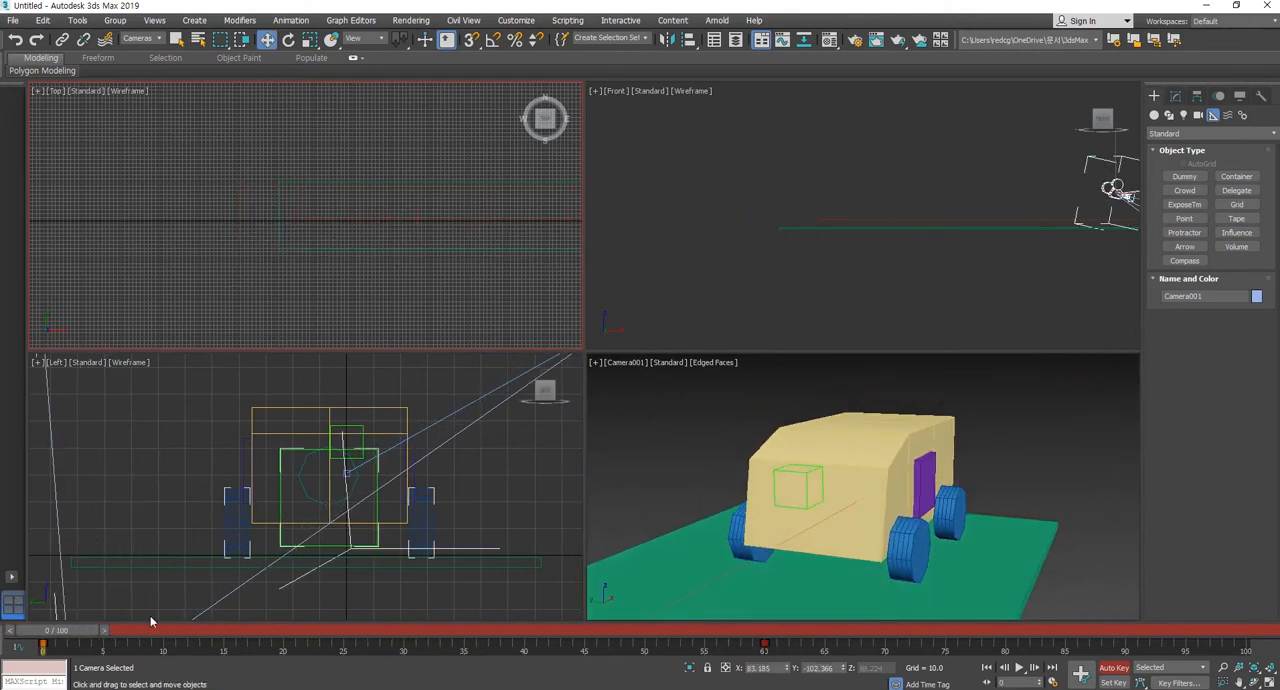
click(1118, 670)
click(1113, 668)
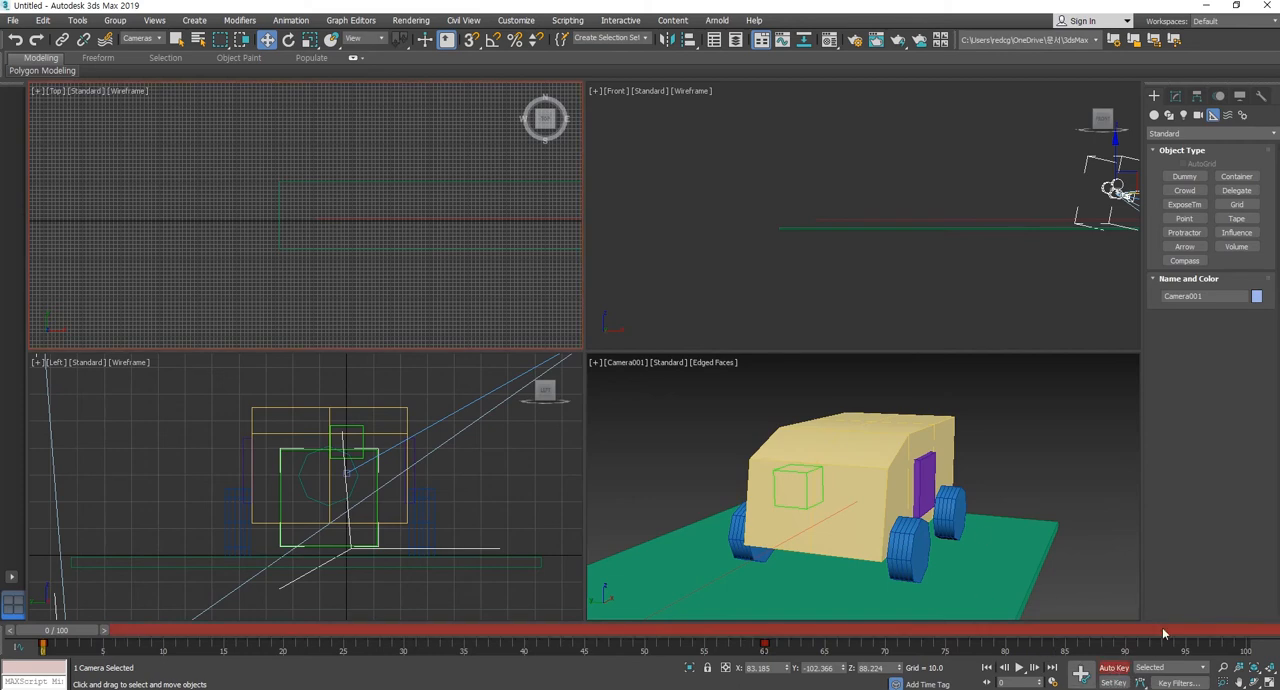
Go to frame 35 and try trucking the camera sideways in its own view.
drag(110, 632, 491, 631)
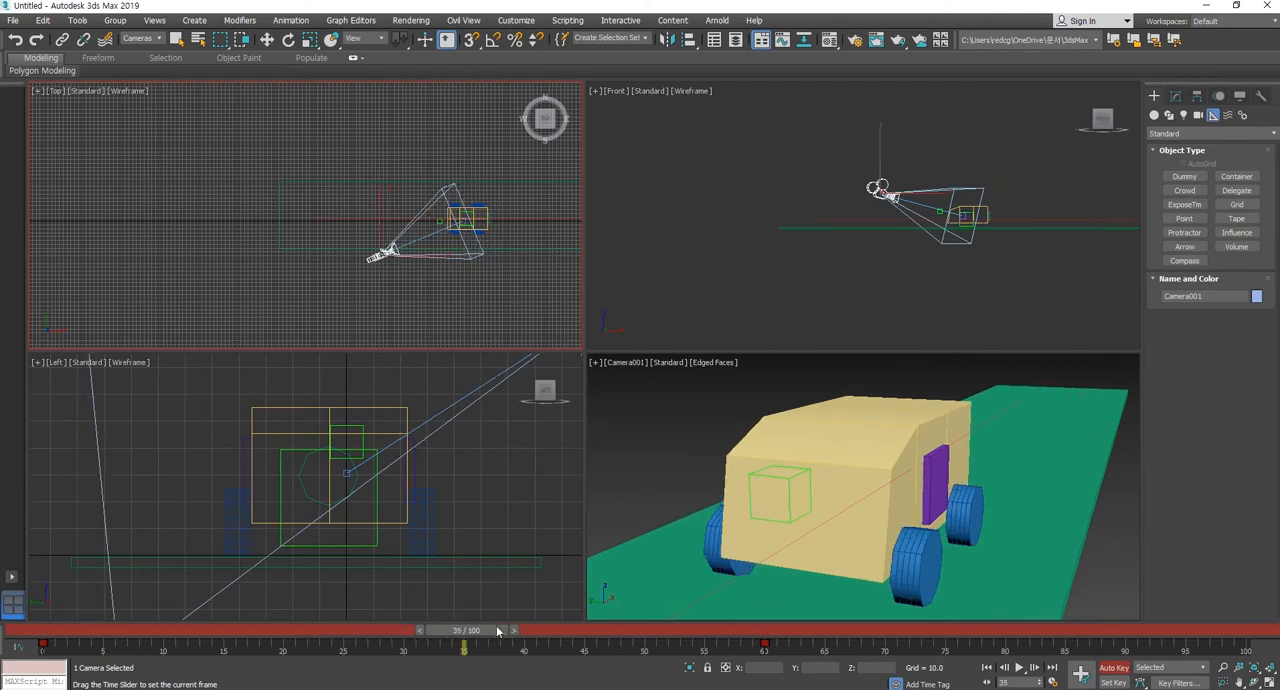
key(w)
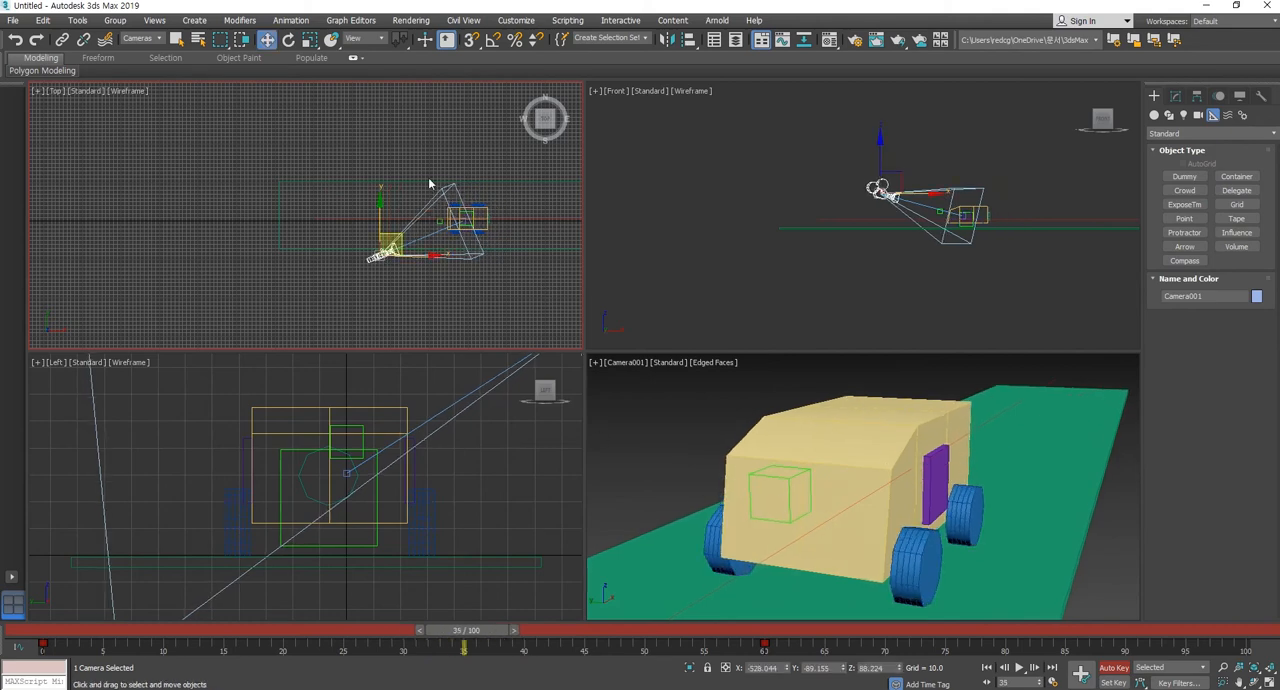
click(1237, 683)
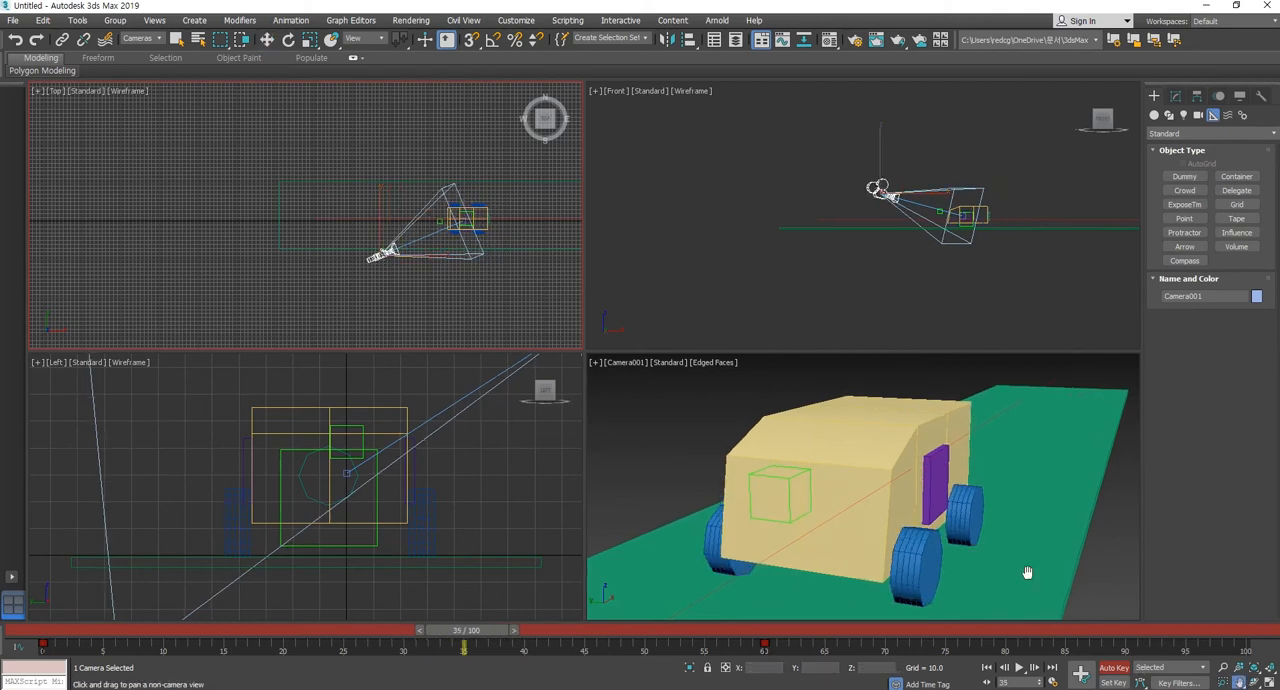
drag(1020, 491, 863, 472)
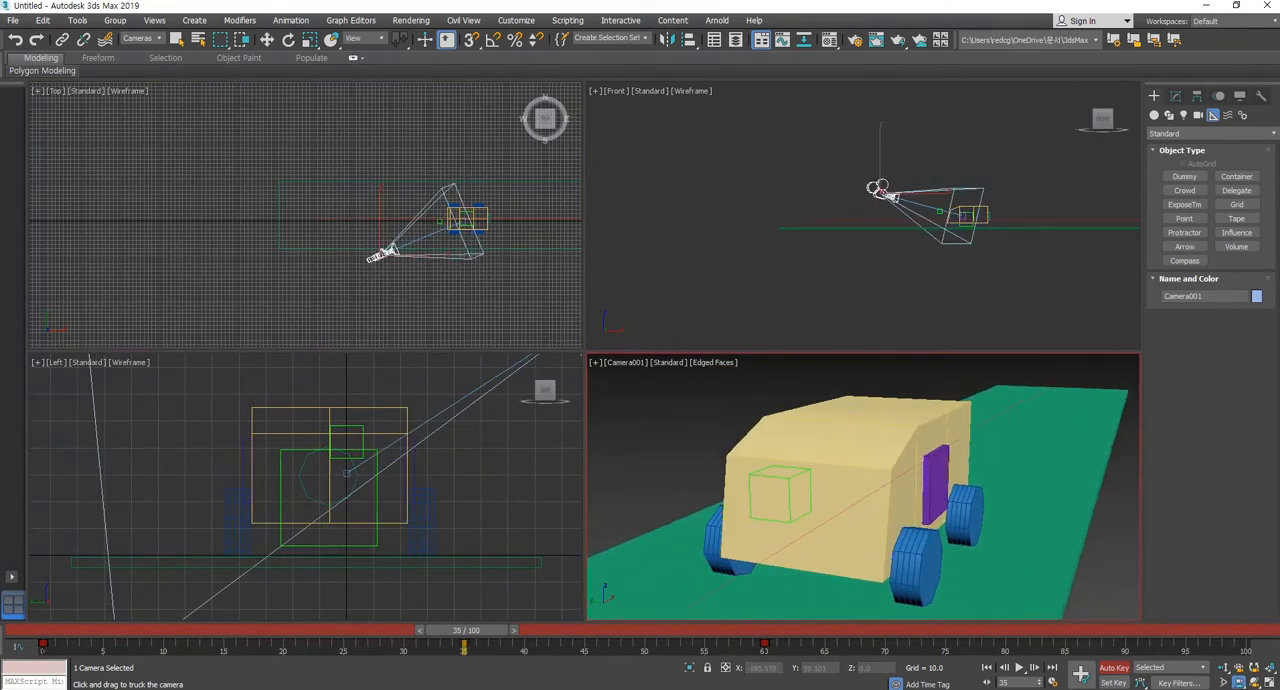
Turn off Auto Key, clear the camera selection, and play the animation from the first frame.
click(1114, 670)
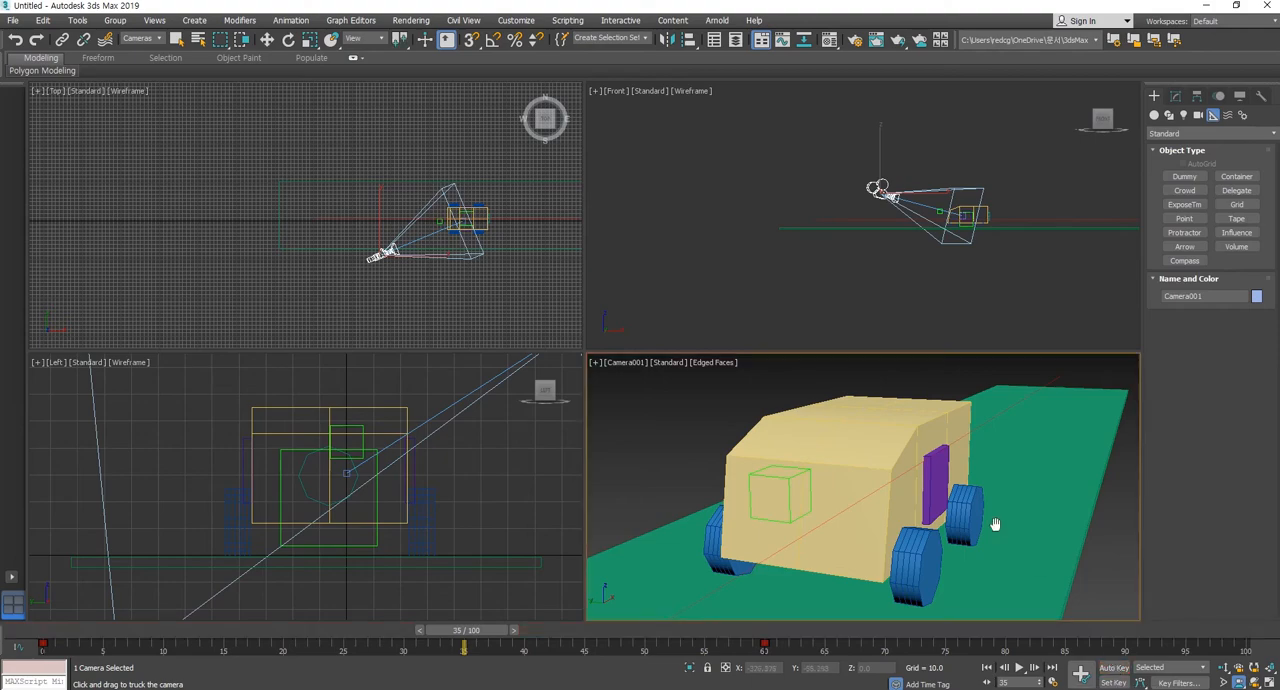
click(264, 40)
click(1106, 577)
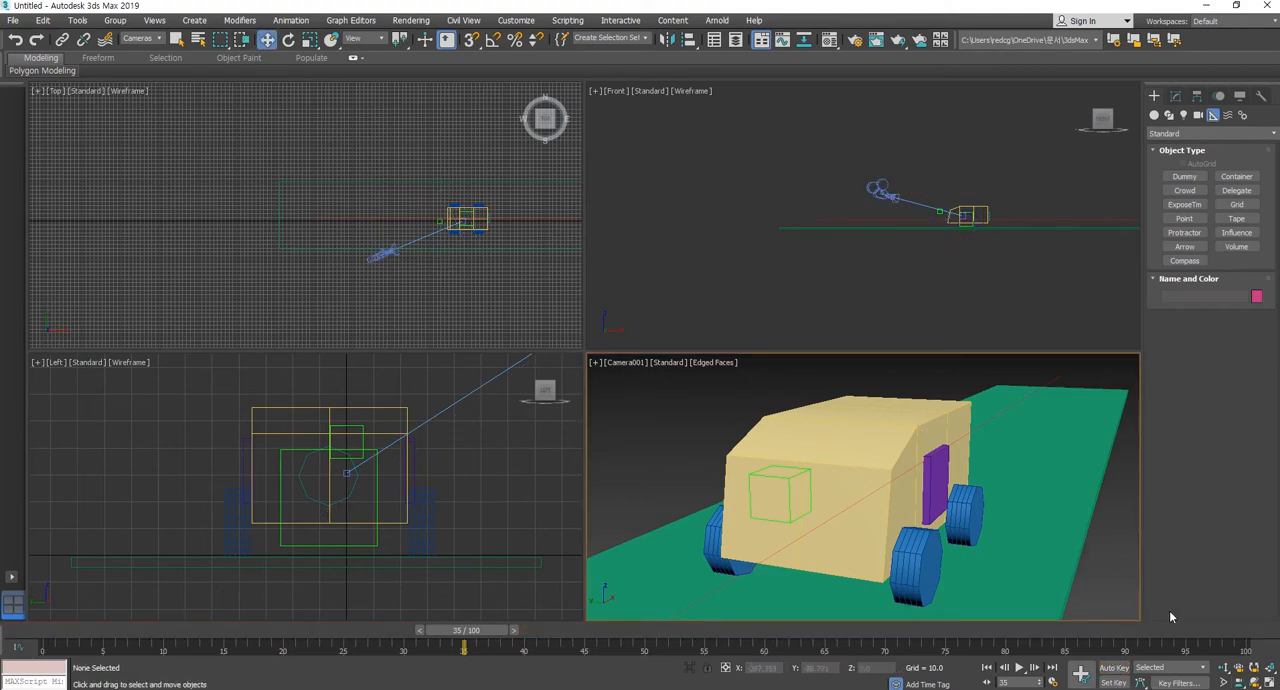
click(987, 667)
click(1021, 668)
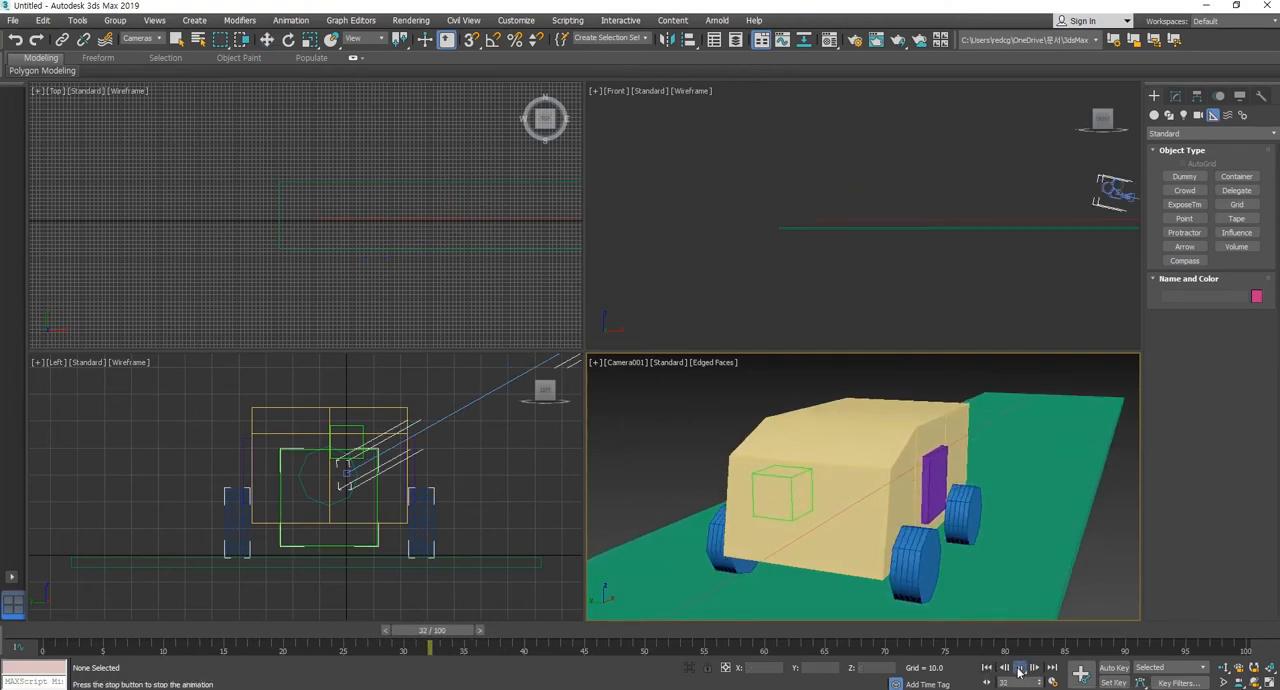
click(1019, 668)
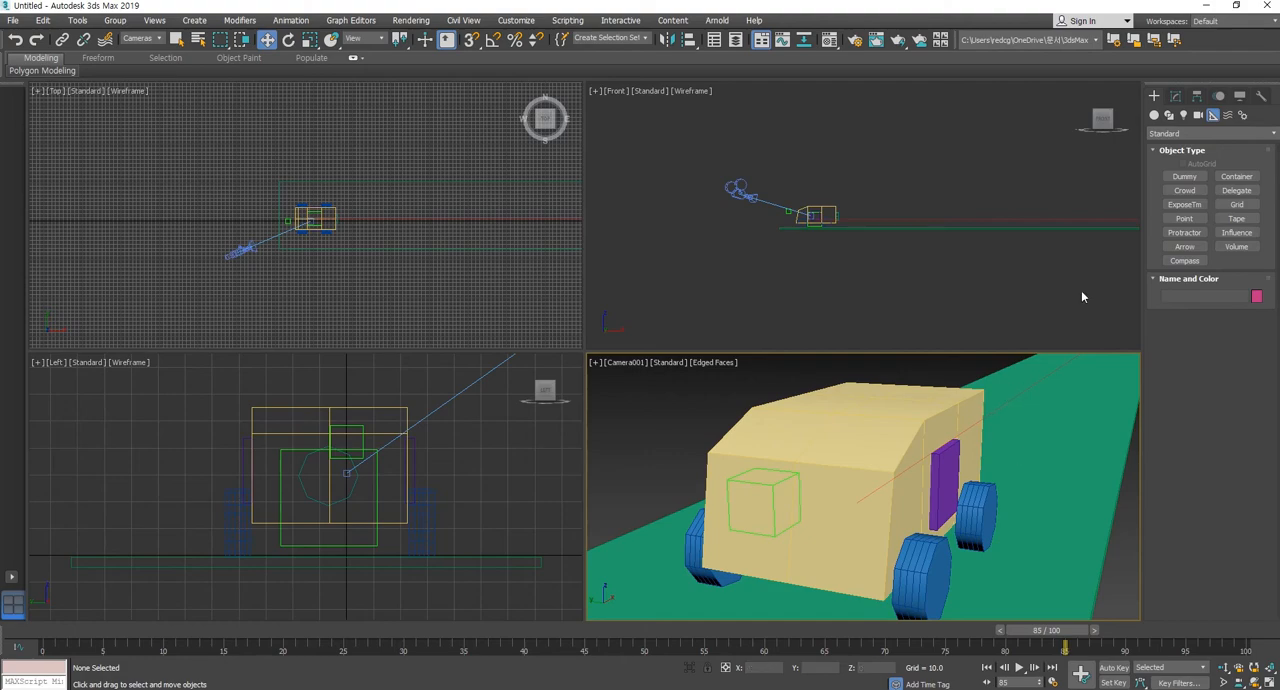
Scrub back to frame 0 while checking the car's run along the whole road in the Top view.
middle_drag(474, 244, 336, 257)
scroll(341, 259, down, 2)
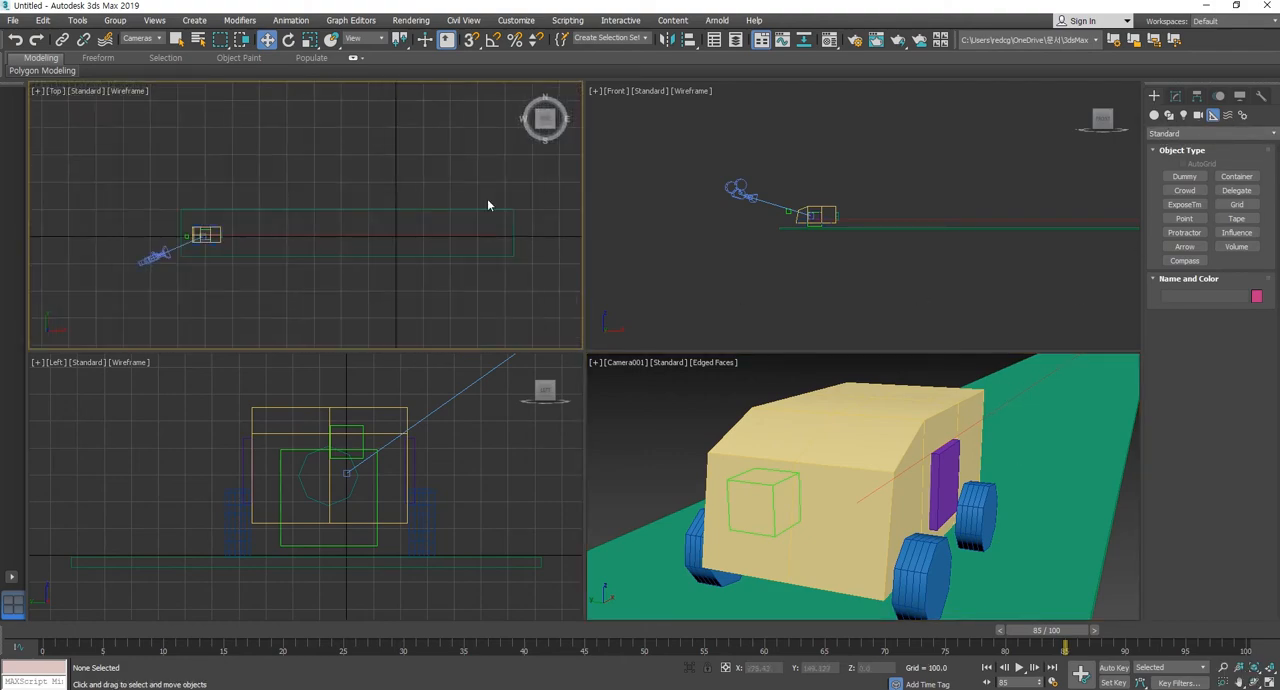
drag(334, 629, 6, 622)
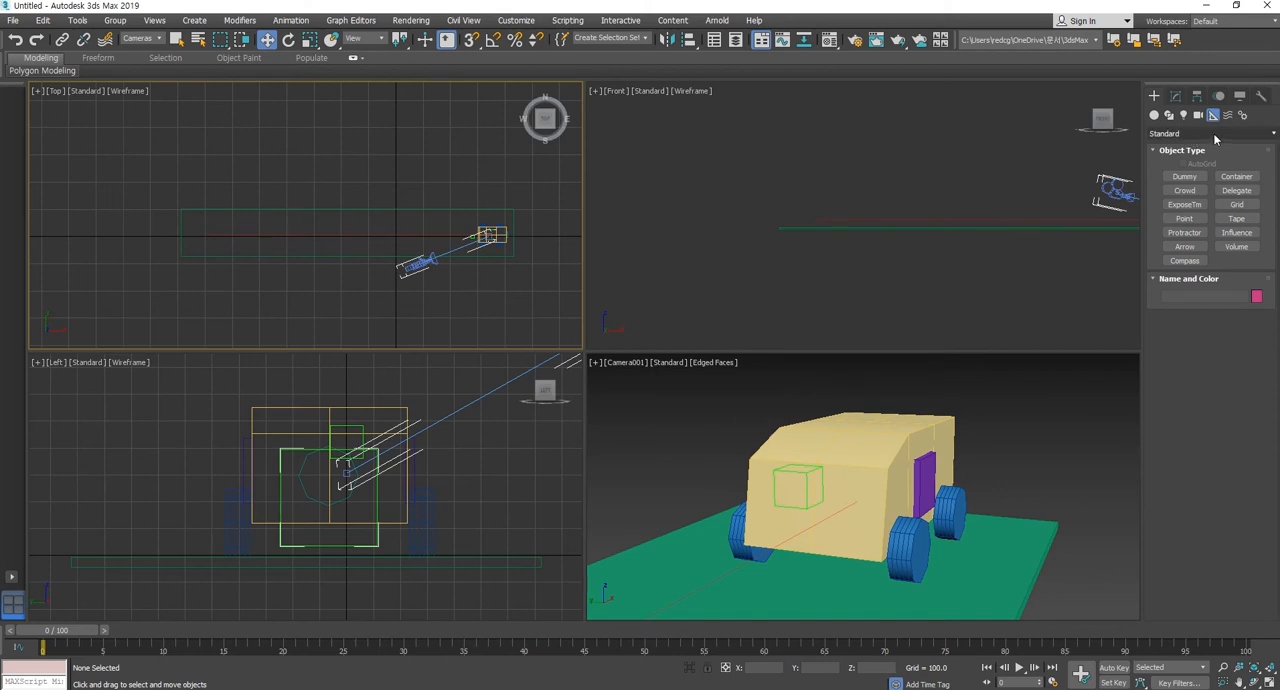
Choose the Yucca from the AEC Extended foliage and place five along the road's upper edge in the Top view.
click(1155, 116)
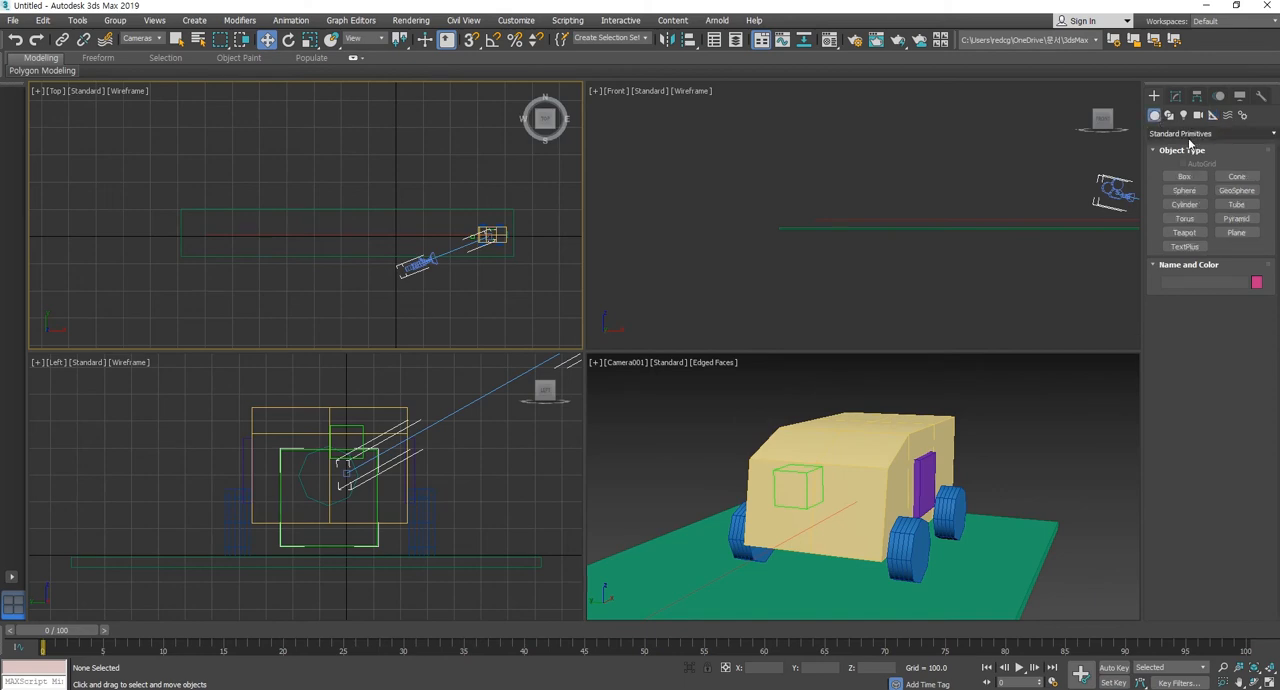
click(1185, 133)
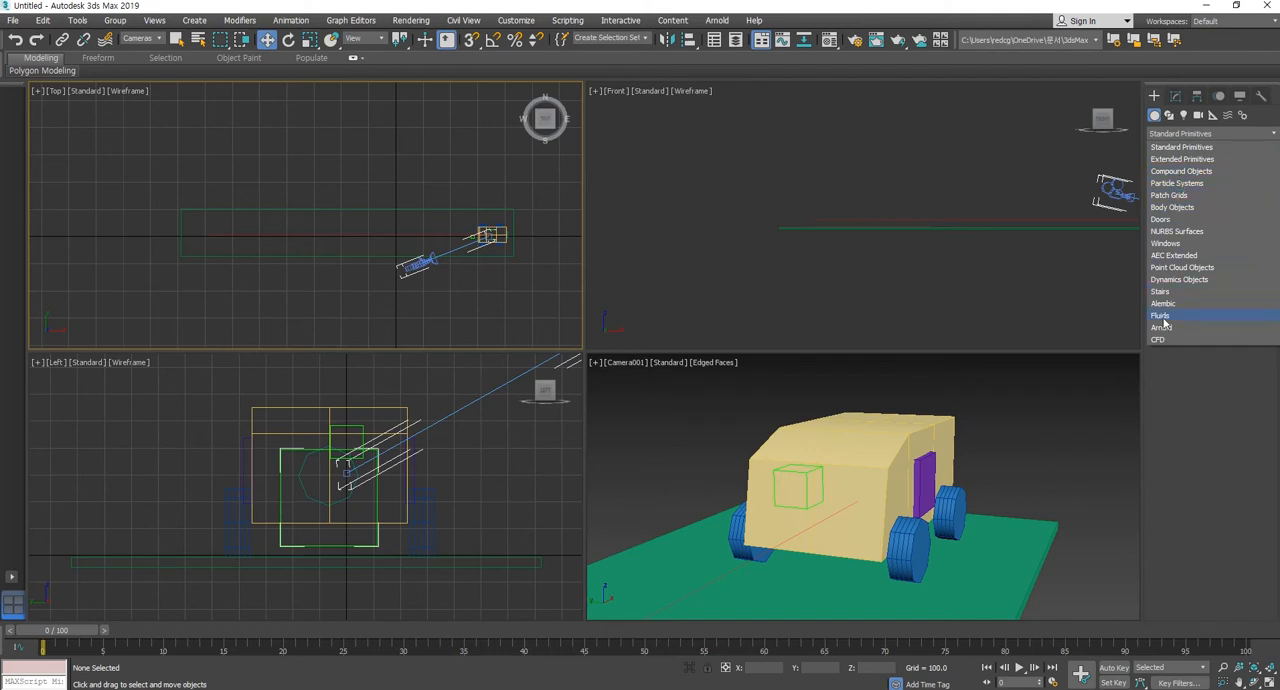
click(1162, 257)
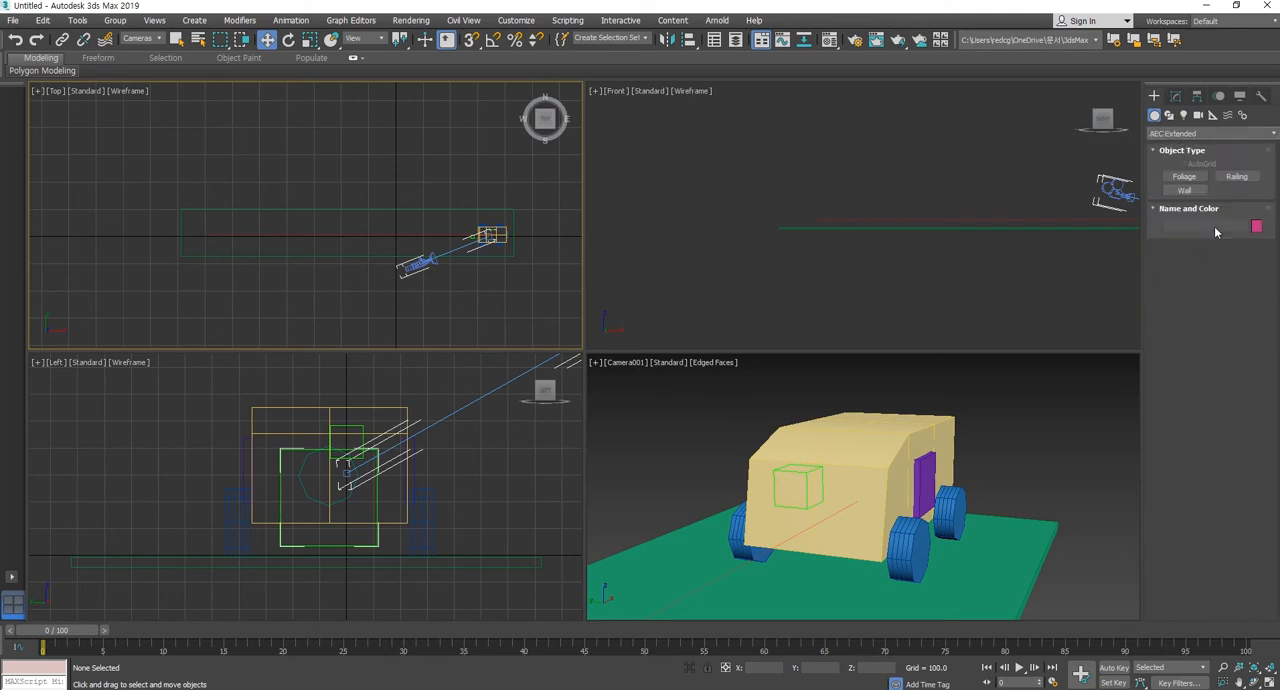
click(1190, 176)
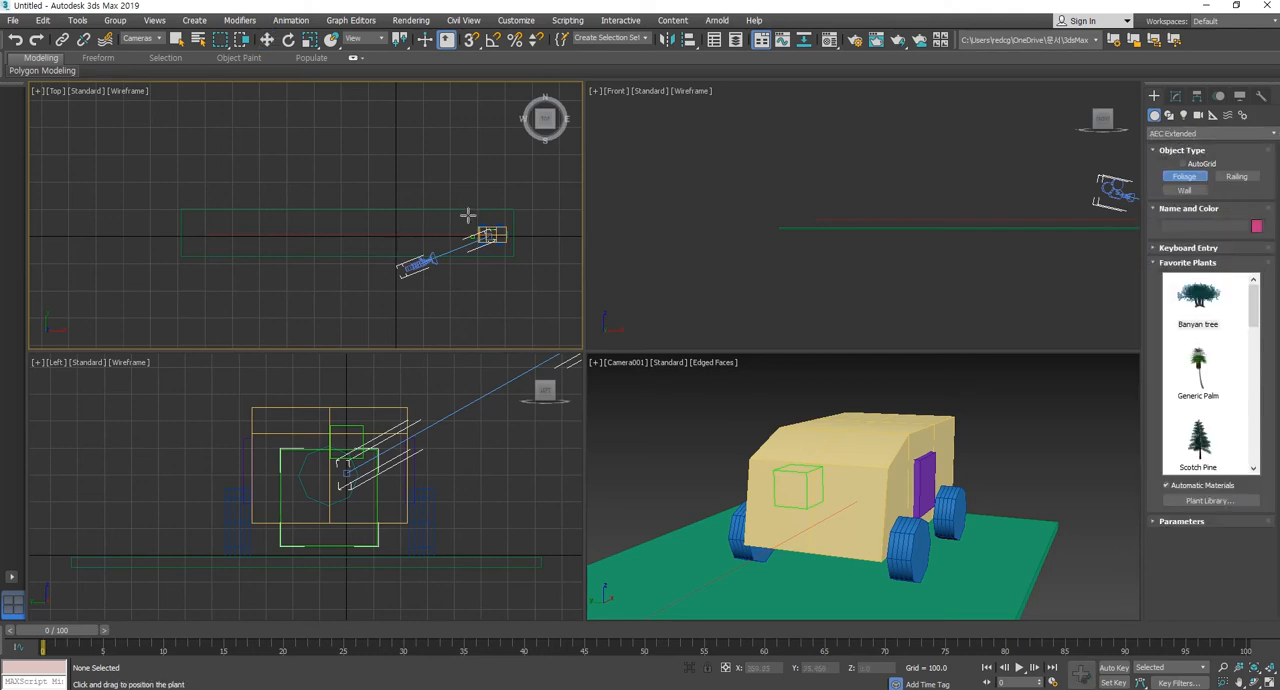
scroll(1198, 400, down, 3)
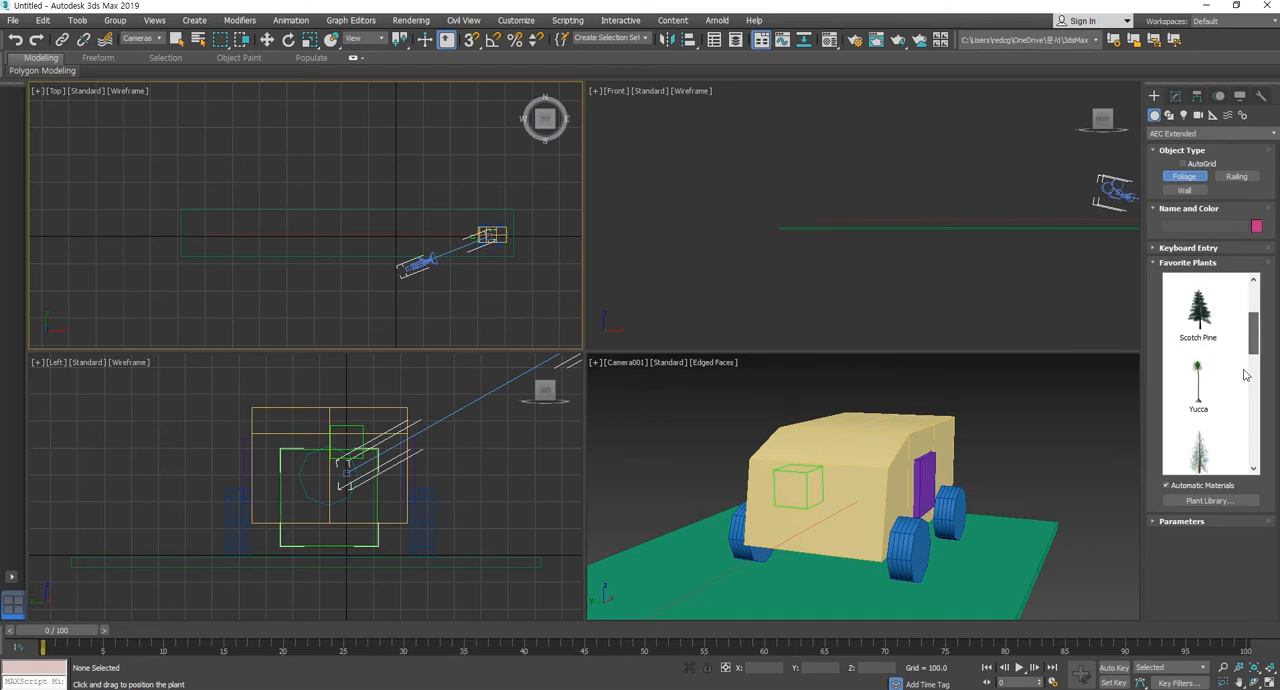
click(1197, 398)
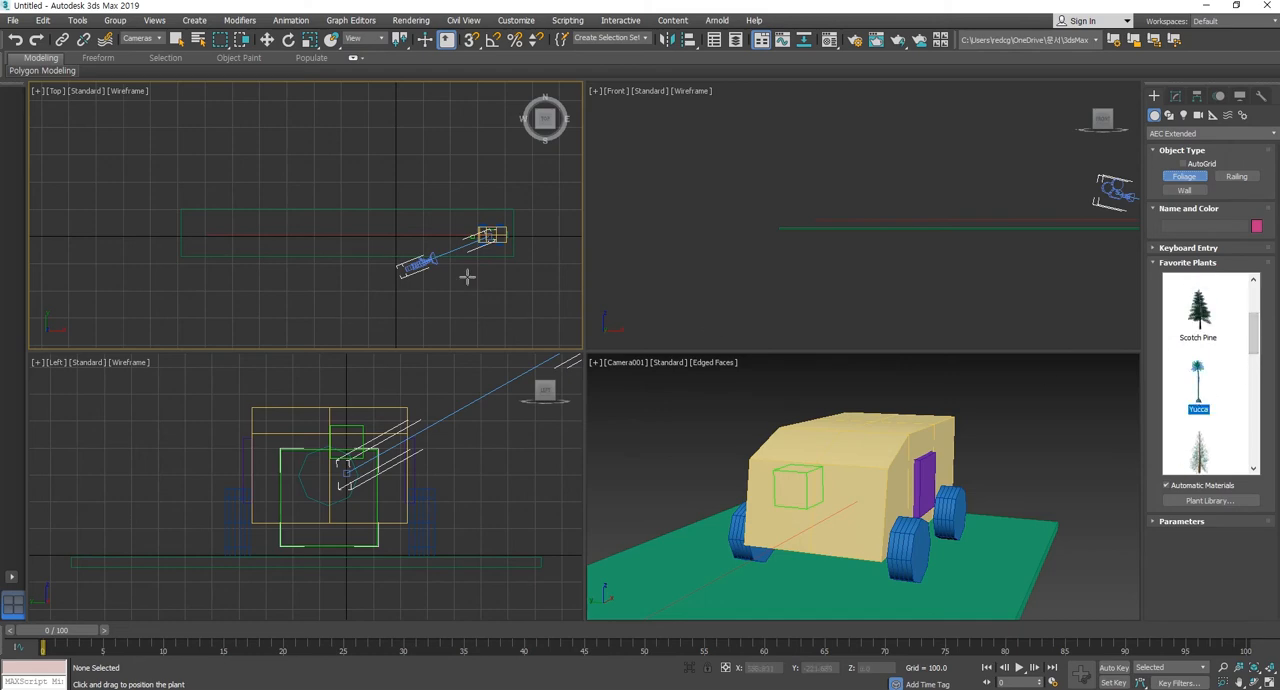
click(472, 210)
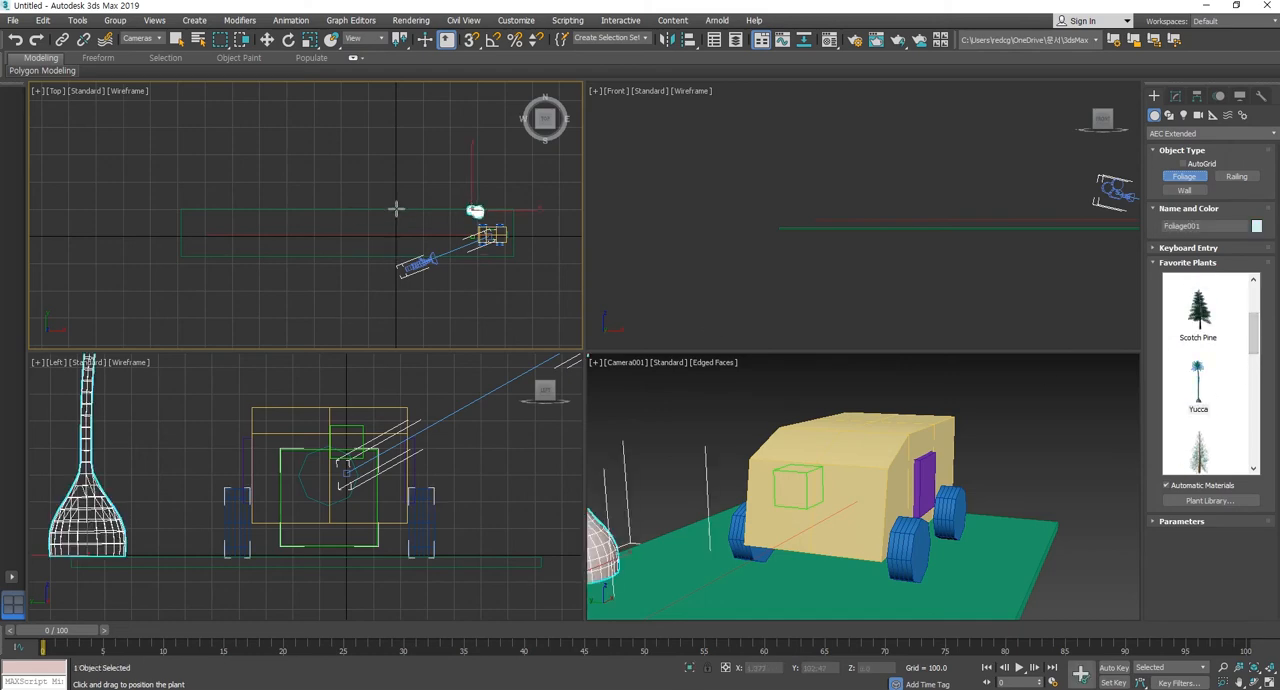
click(396, 208)
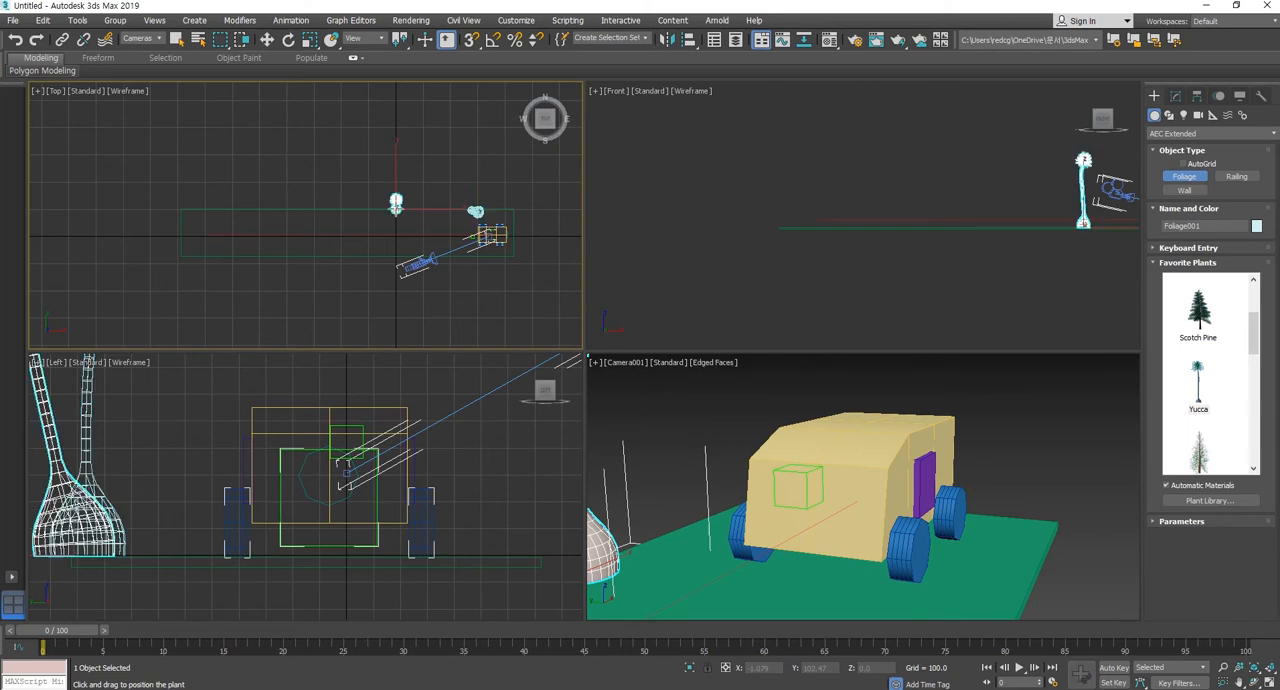
click(317, 208)
click(253, 208)
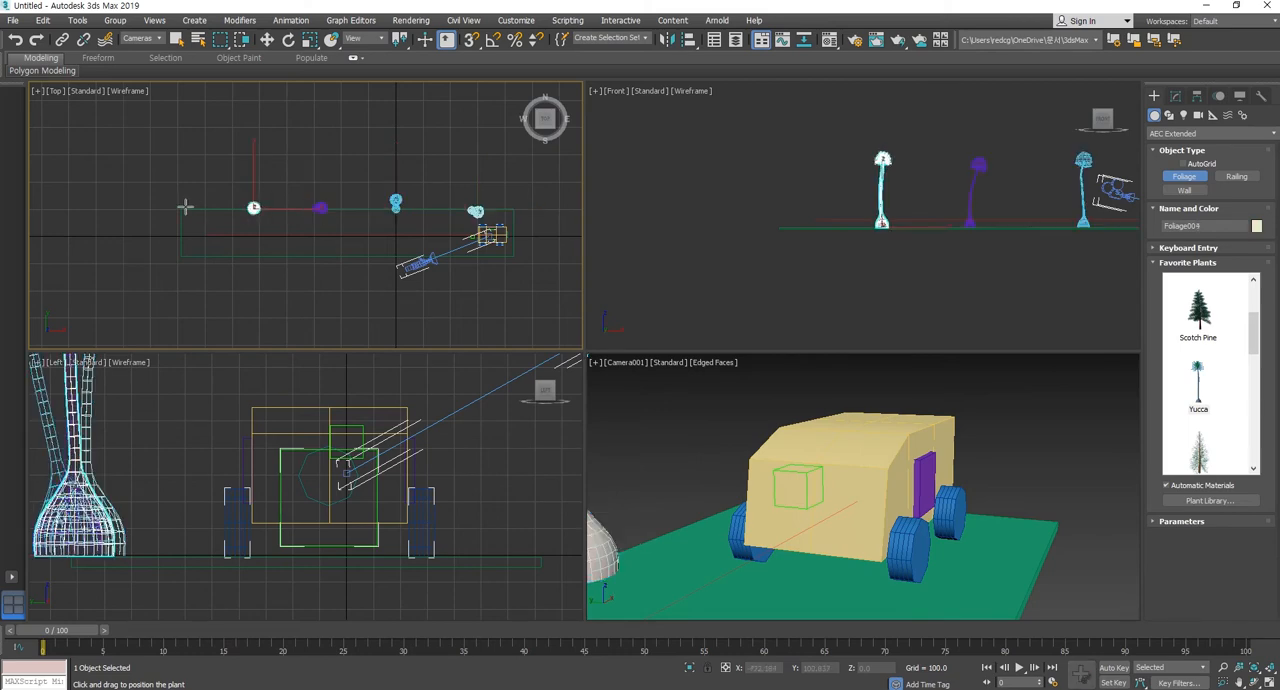
click(186, 207)
Place five more Yucca plants along the road's lower edge in the Top view and leave foliage creation.
click(186, 252)
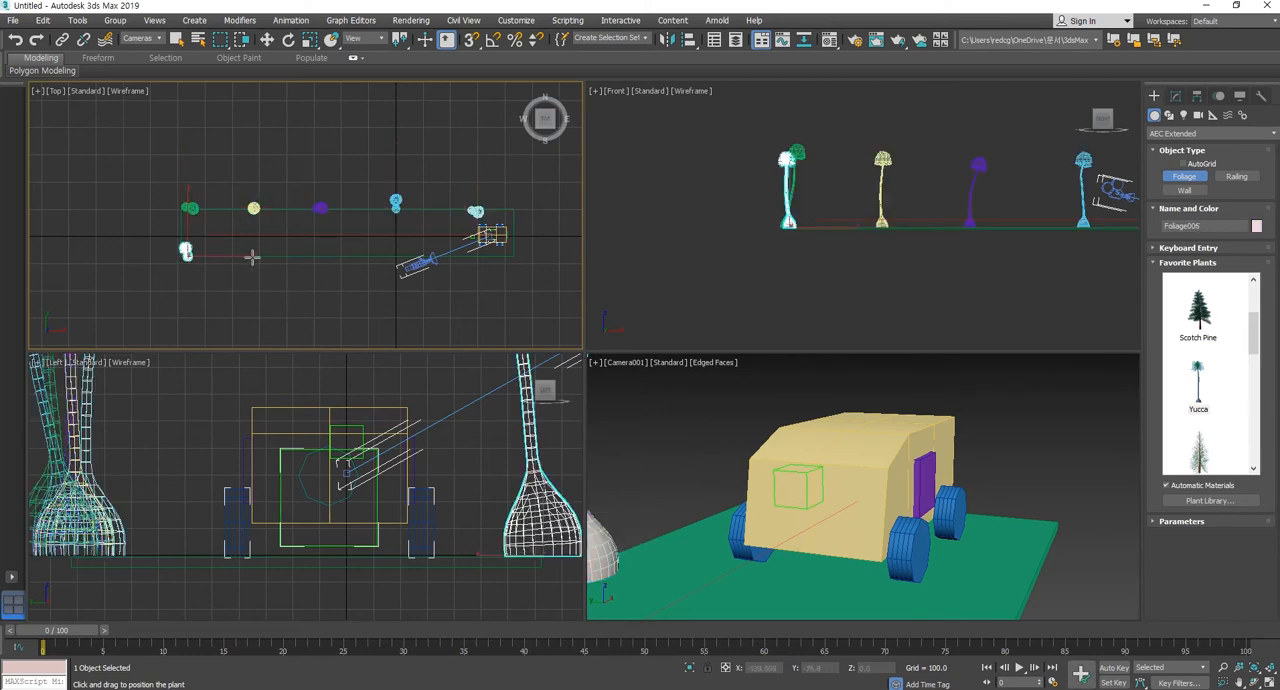
click(249, 256)
click(323, 250)
click(399, 259)
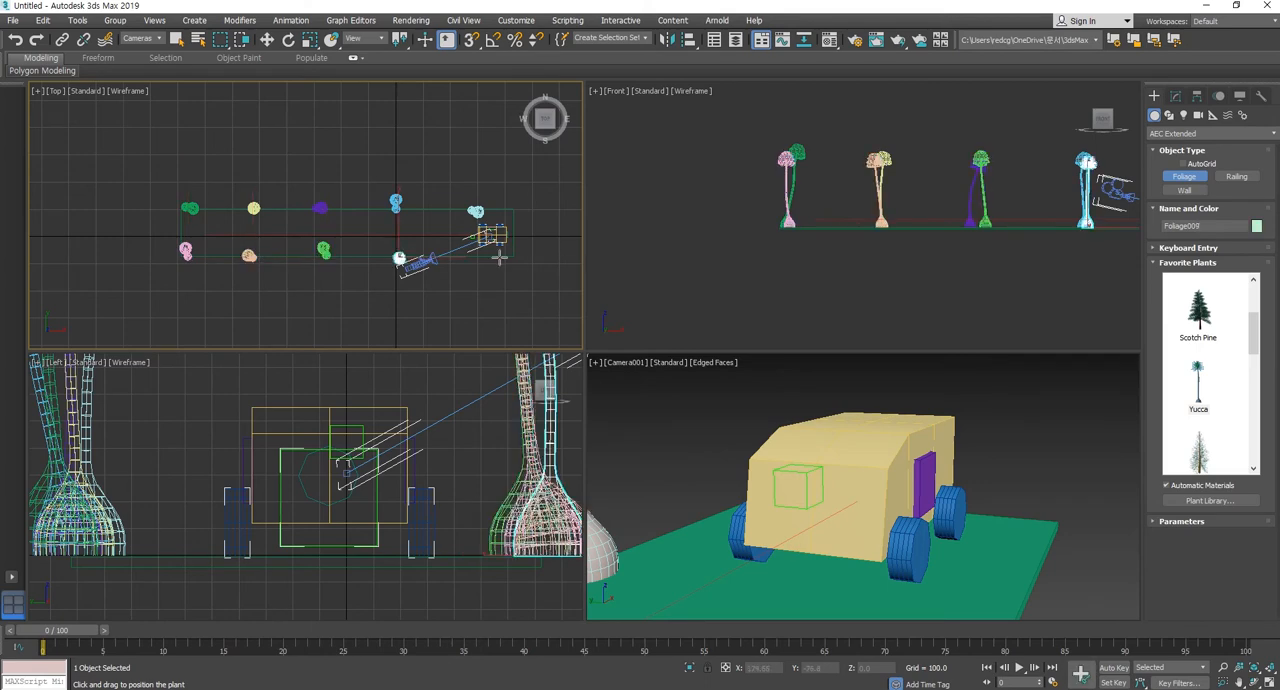
click(483, 256)
click(266, 40)
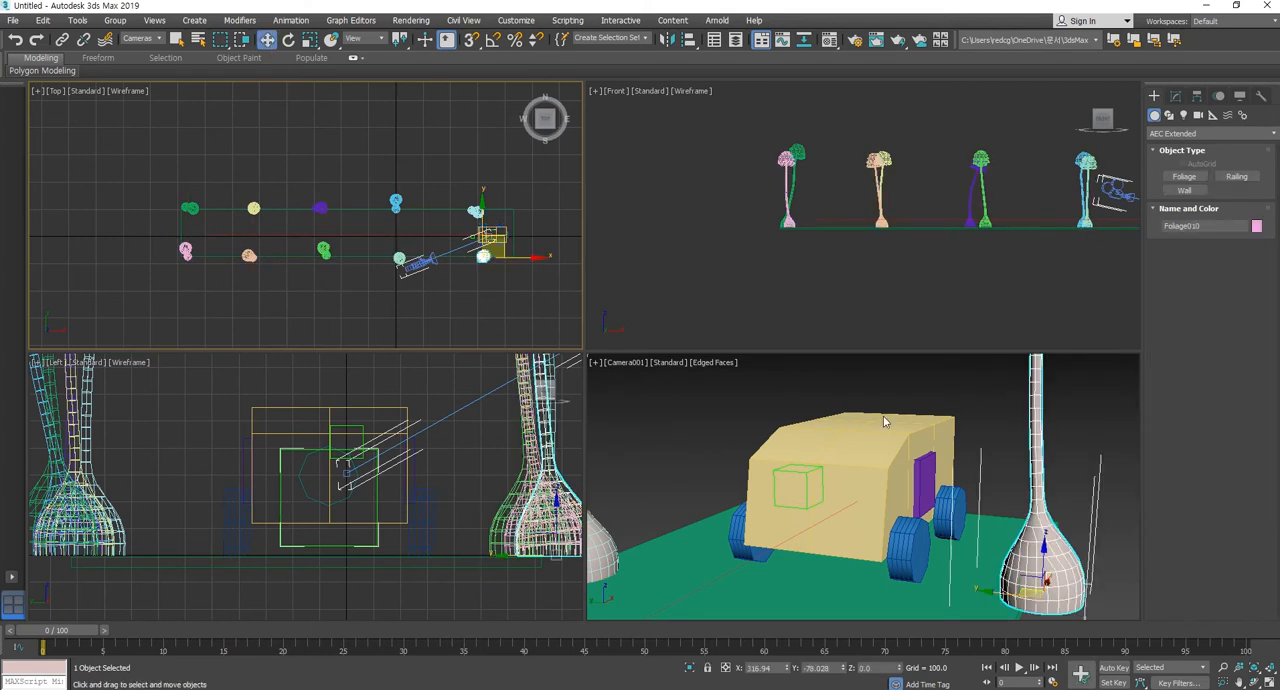
Deselect everything, play the animation in the camera view to check the passing trees, and scrub to frame 98.
click(976, 393)
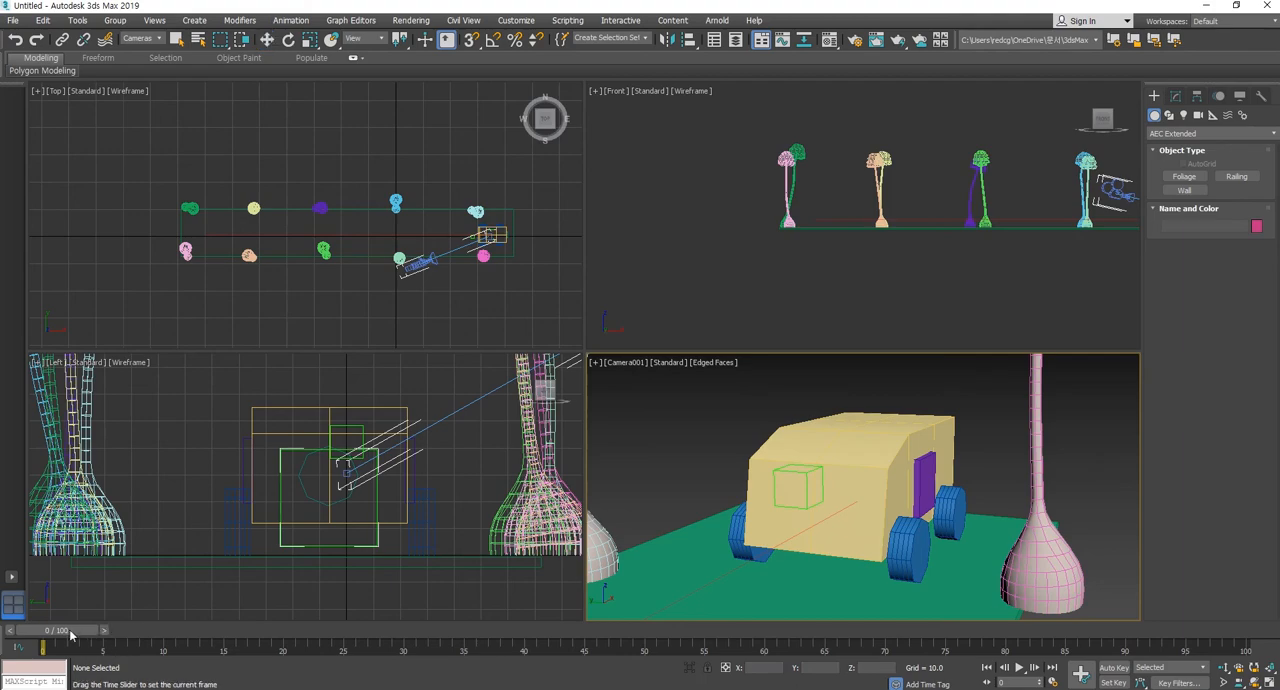
drag(70, 634, 3, 620)
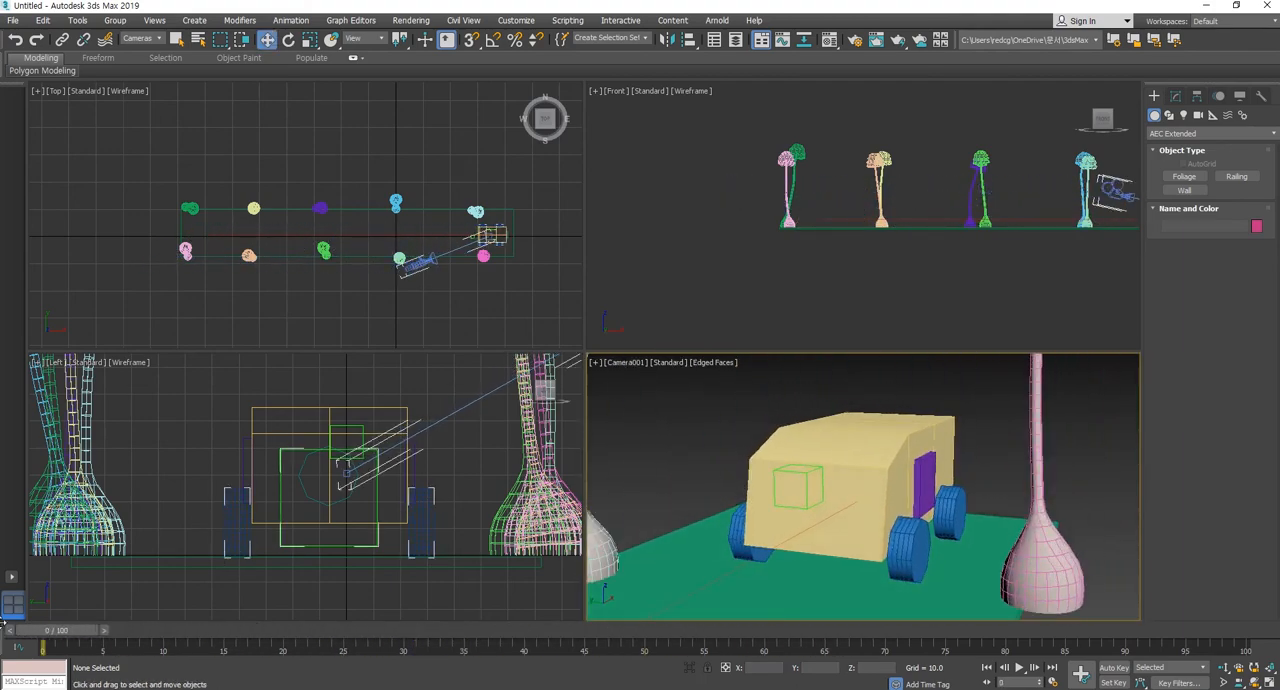
click(1019, 667)
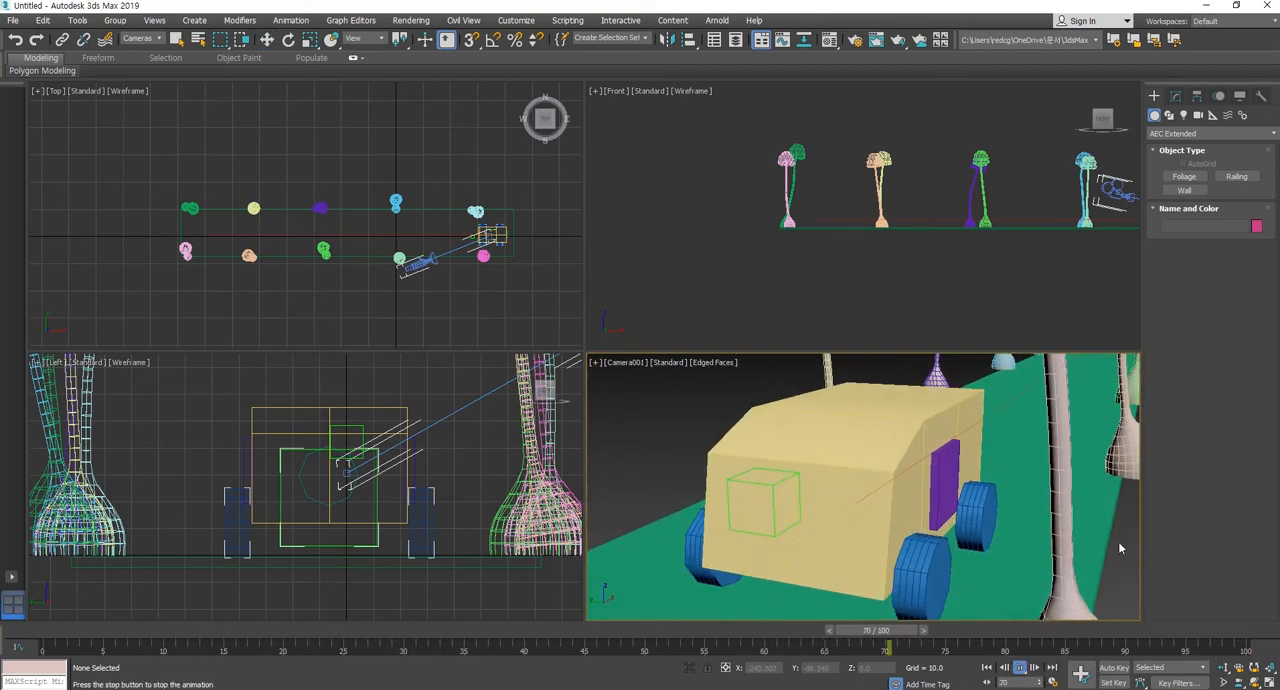
drag(1056, 631, 1221, 636)
key(w)
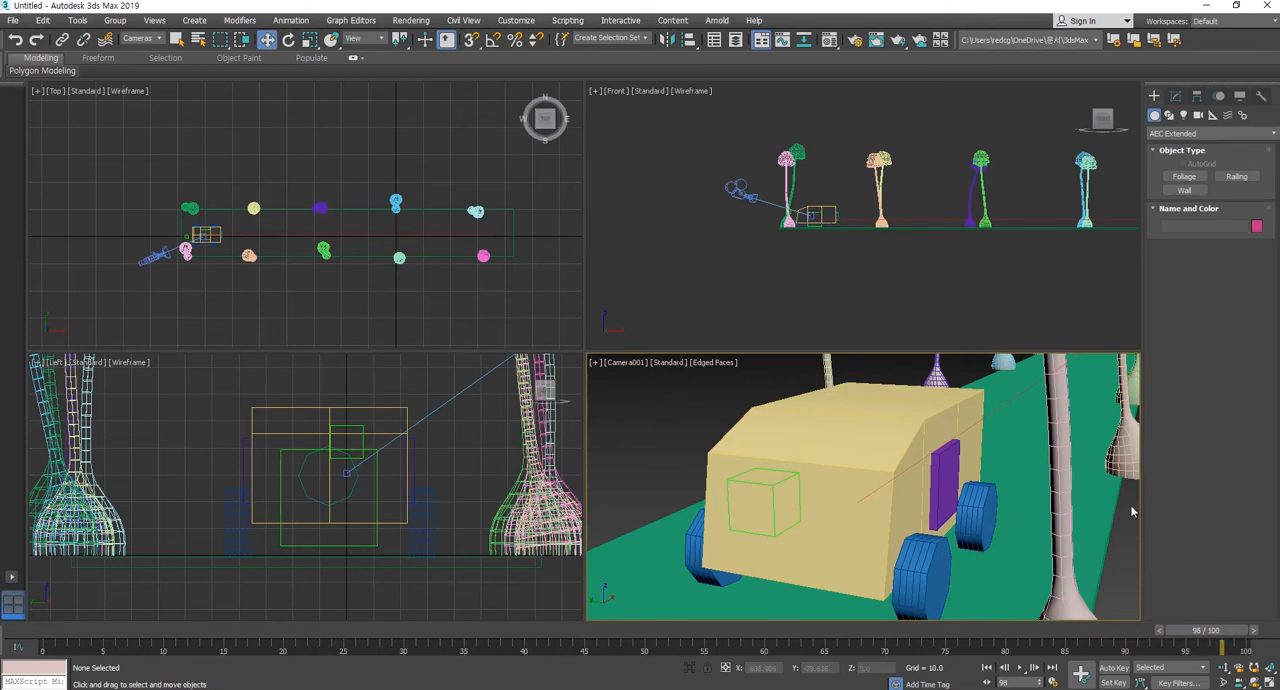
drag(755, 132, 1191, 193)
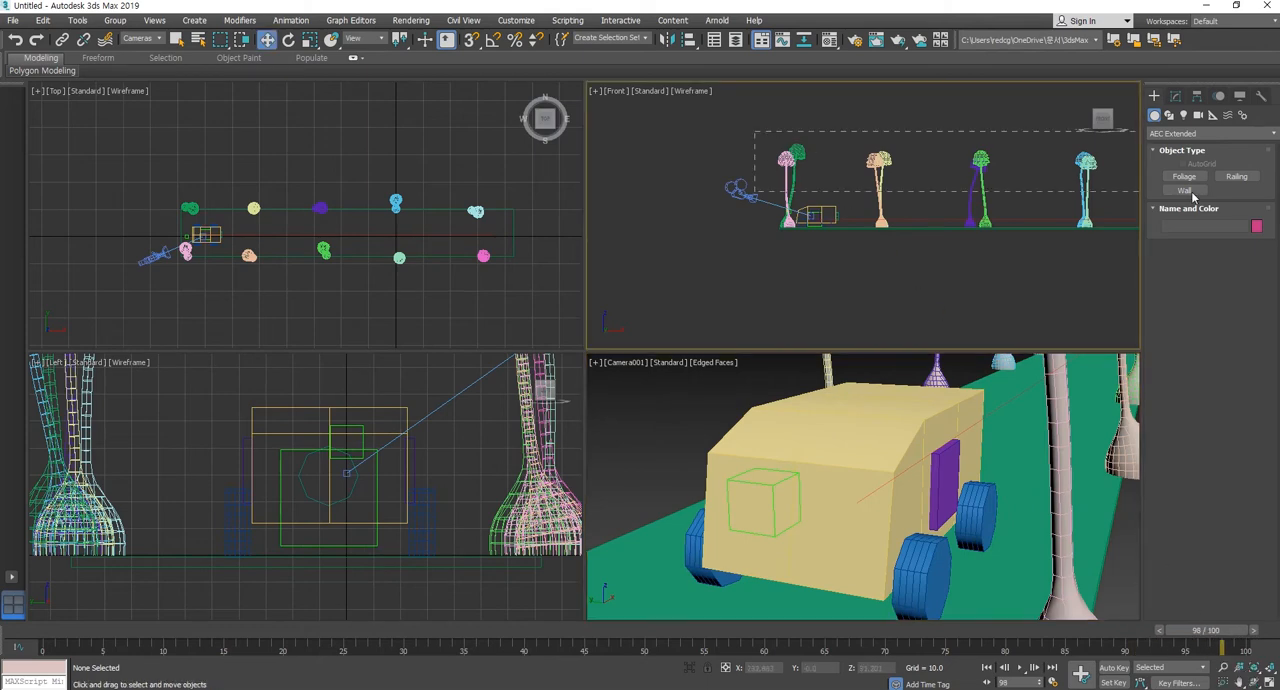
click(940, 537)
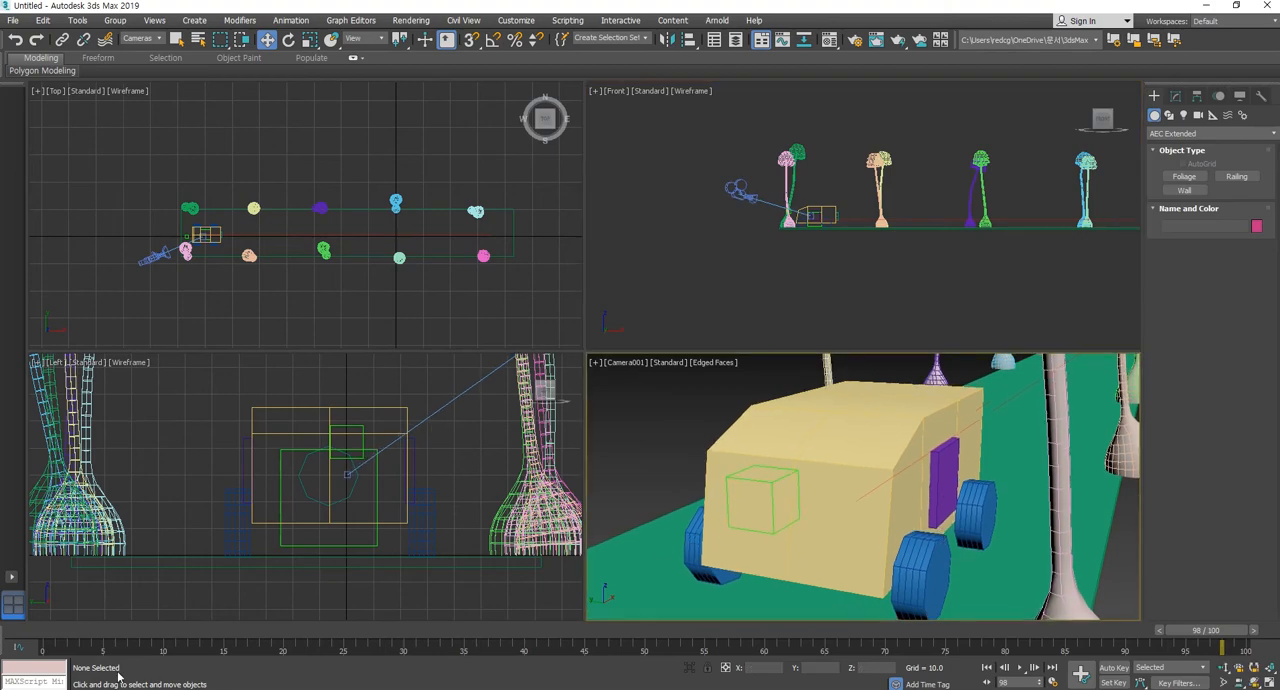
Select the camera in the Top view and go to its keyframe at frame 60.
drag(103, 631, 750, 636)
click(266, 39)
middle_drag(338, 298, 346, 211)
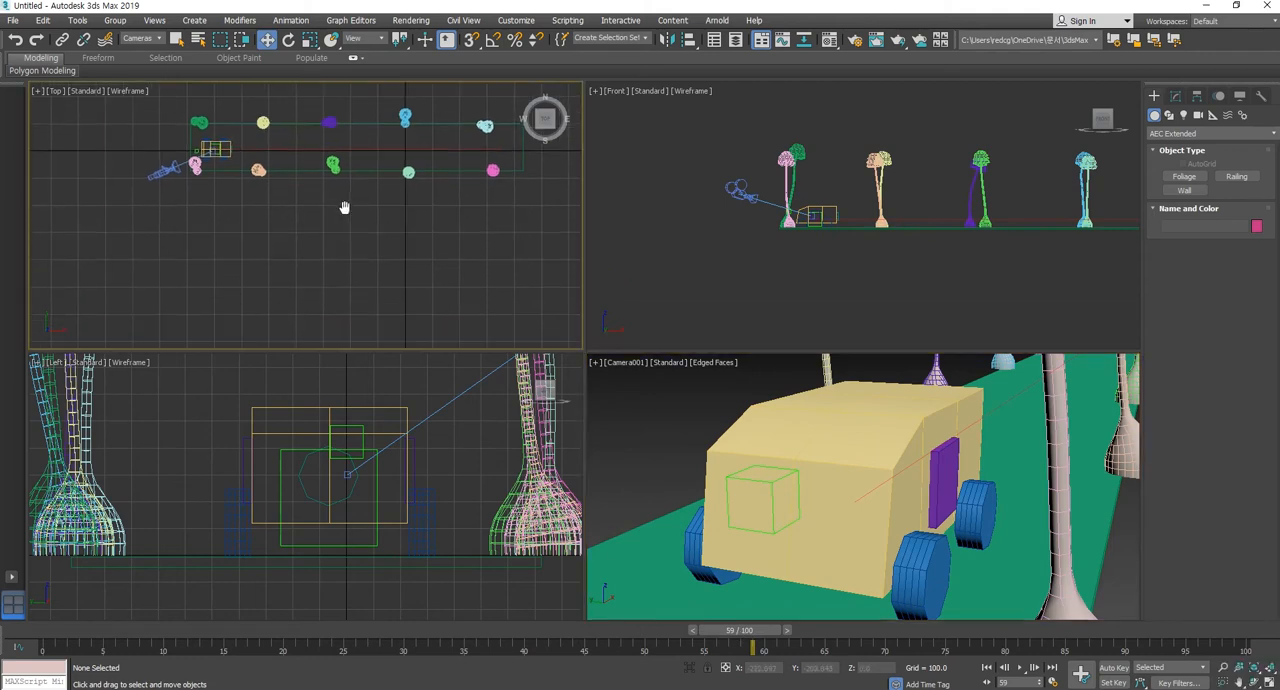
click(148, 175)
drag(757, 640, 782, 634)
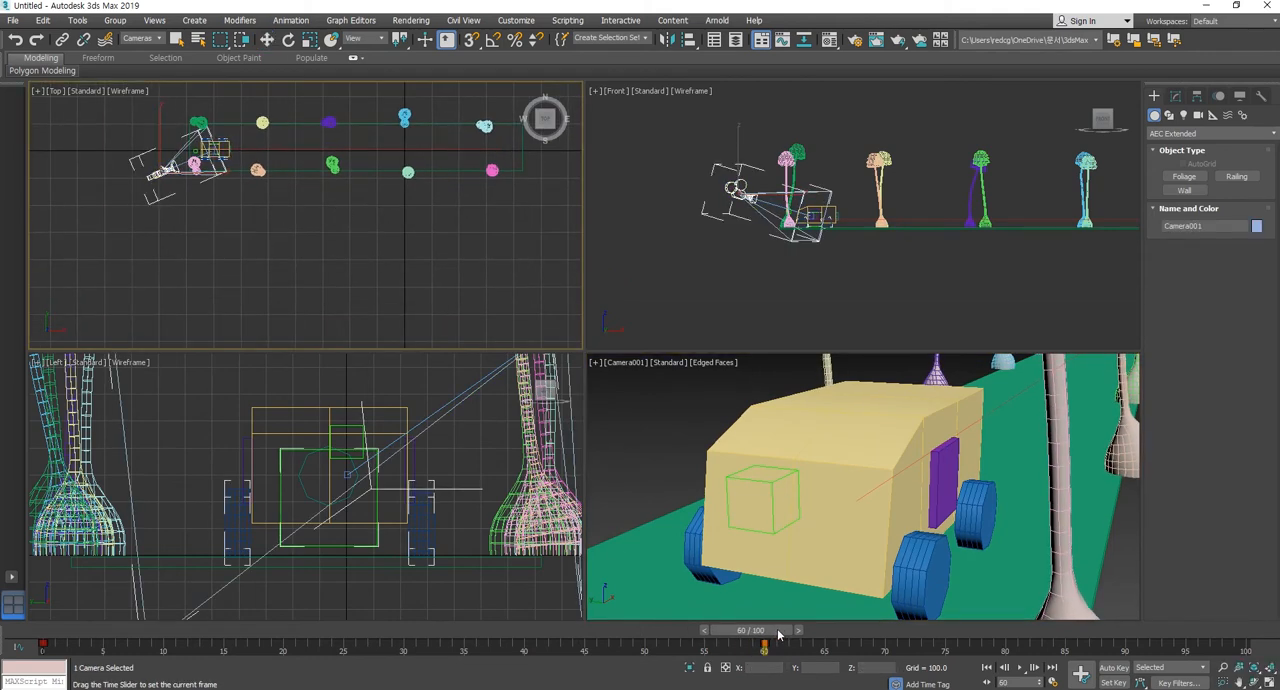
key(w)
scroll(190, 207, up, 5)
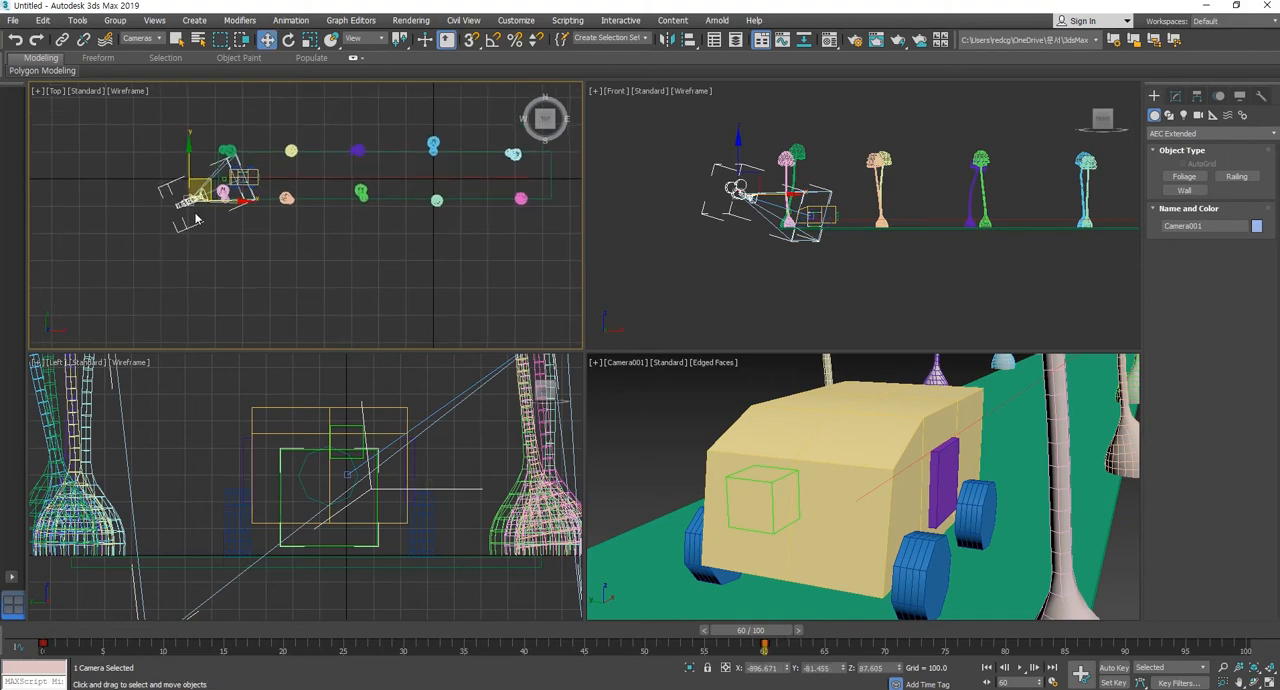
middle_drag(349, 206, 352, 258)
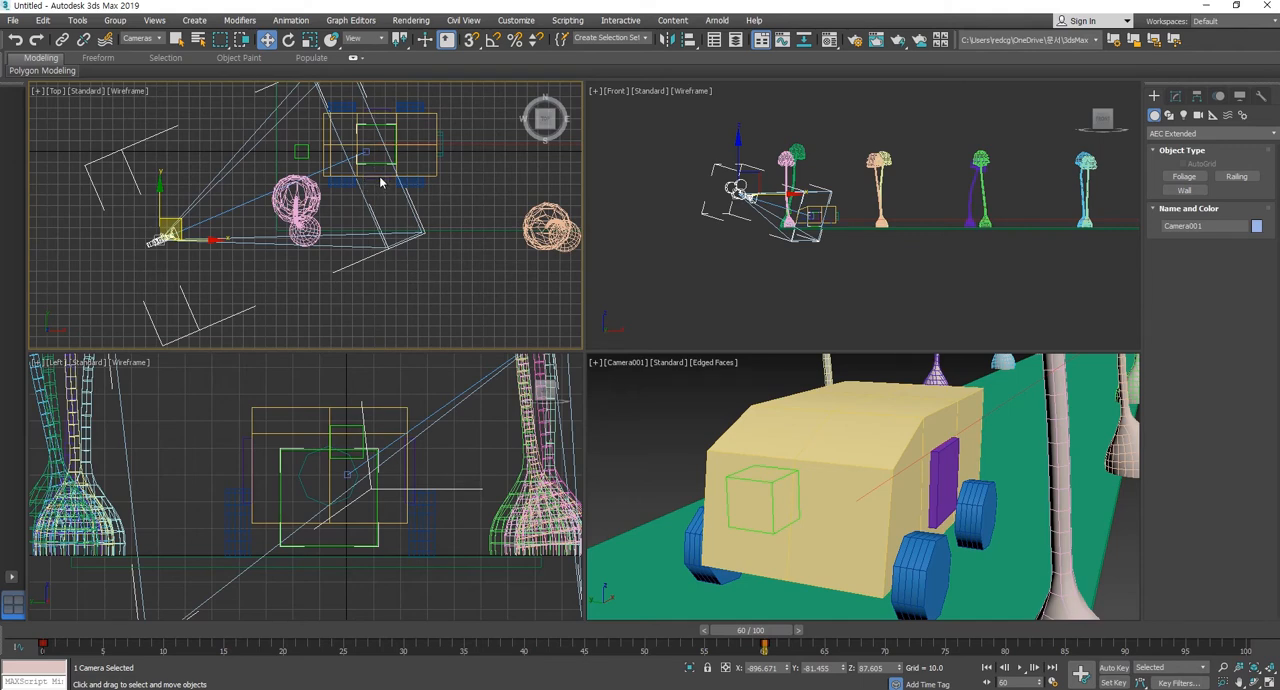
Turn on Auto Key, go to frame 80, and move the camera around to the car's side in the Top view.
click(1114, 667)
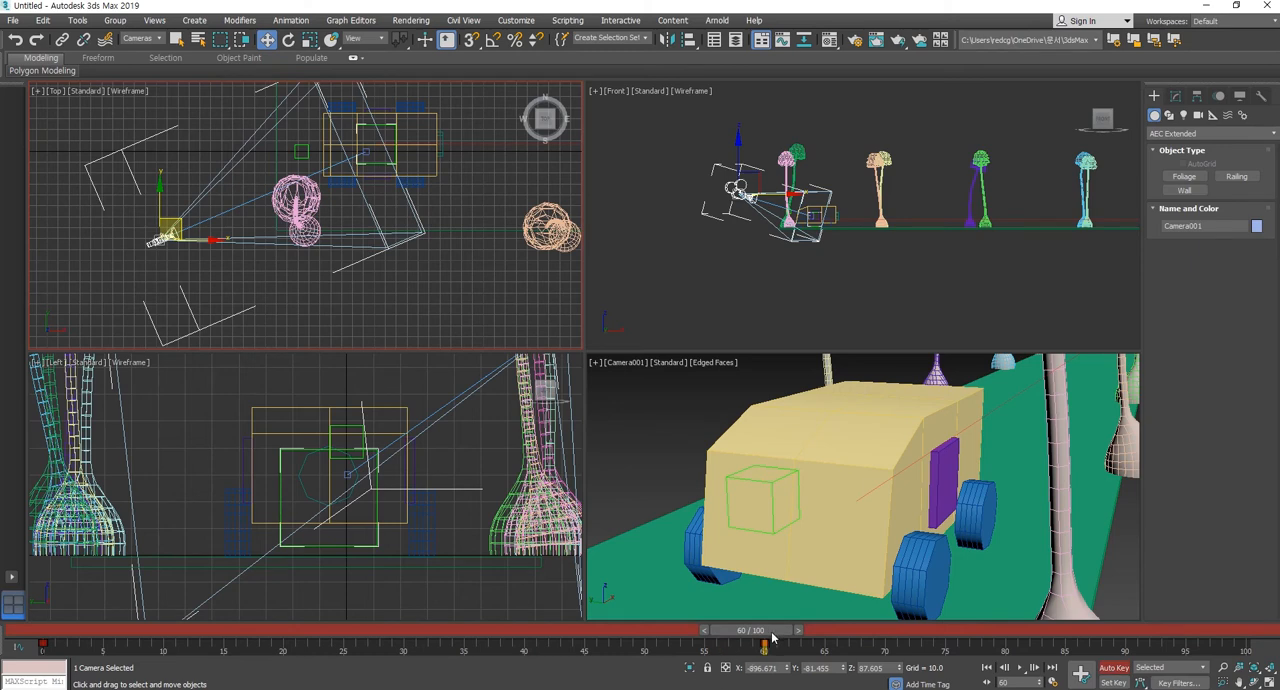
drag(771, 637, 1018, 640)
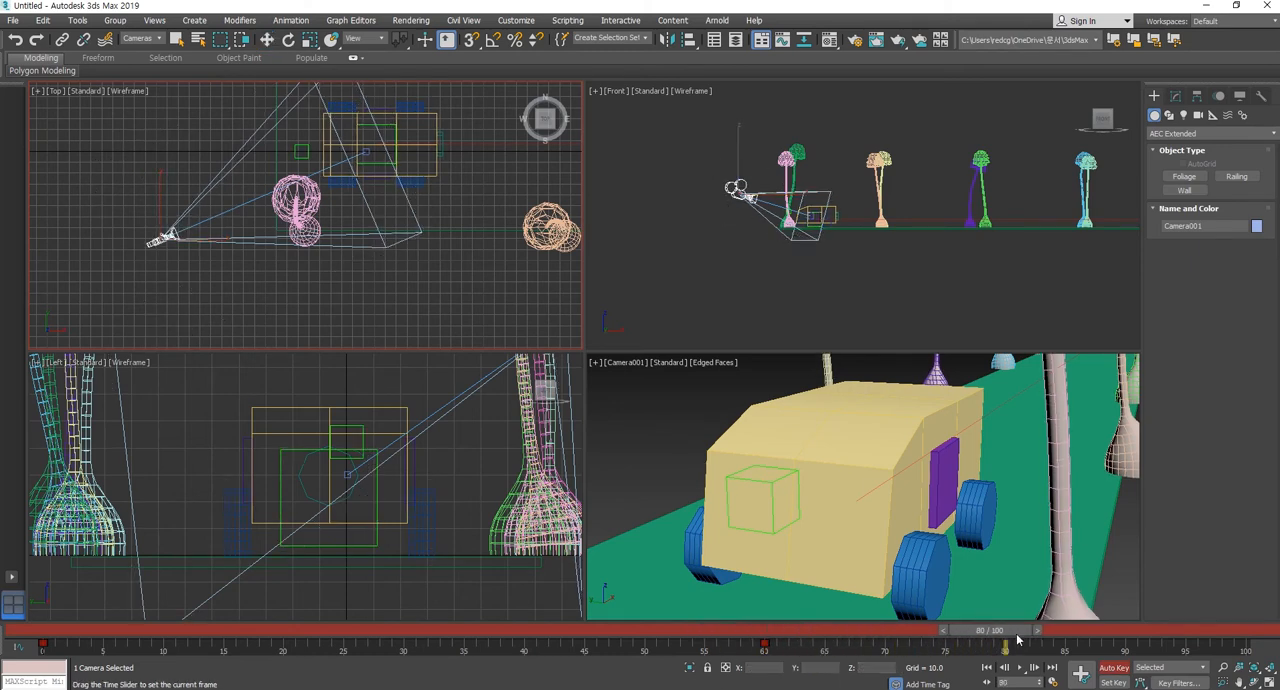
key(w)
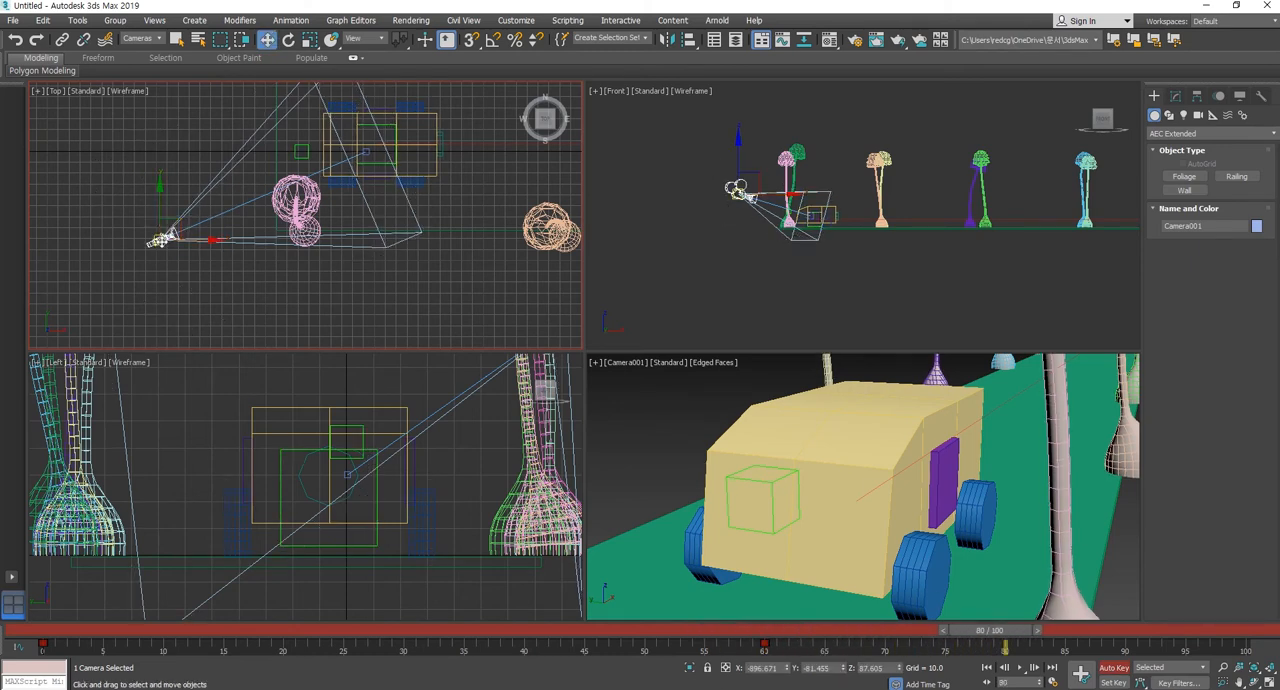
drag(175, 229, 431, 294)
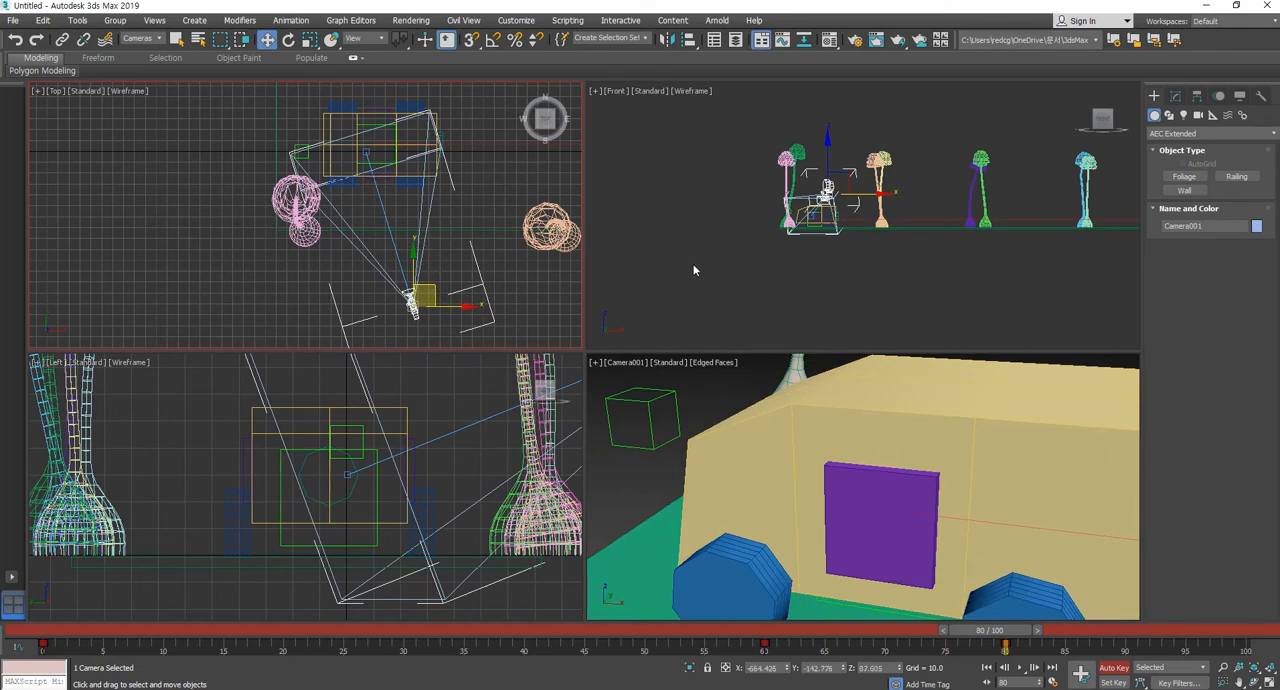
Lower the camera in the Left view at frame 80.
middle_drag(369, 467, 350, 452)
scroll(369, 440, down, 5)
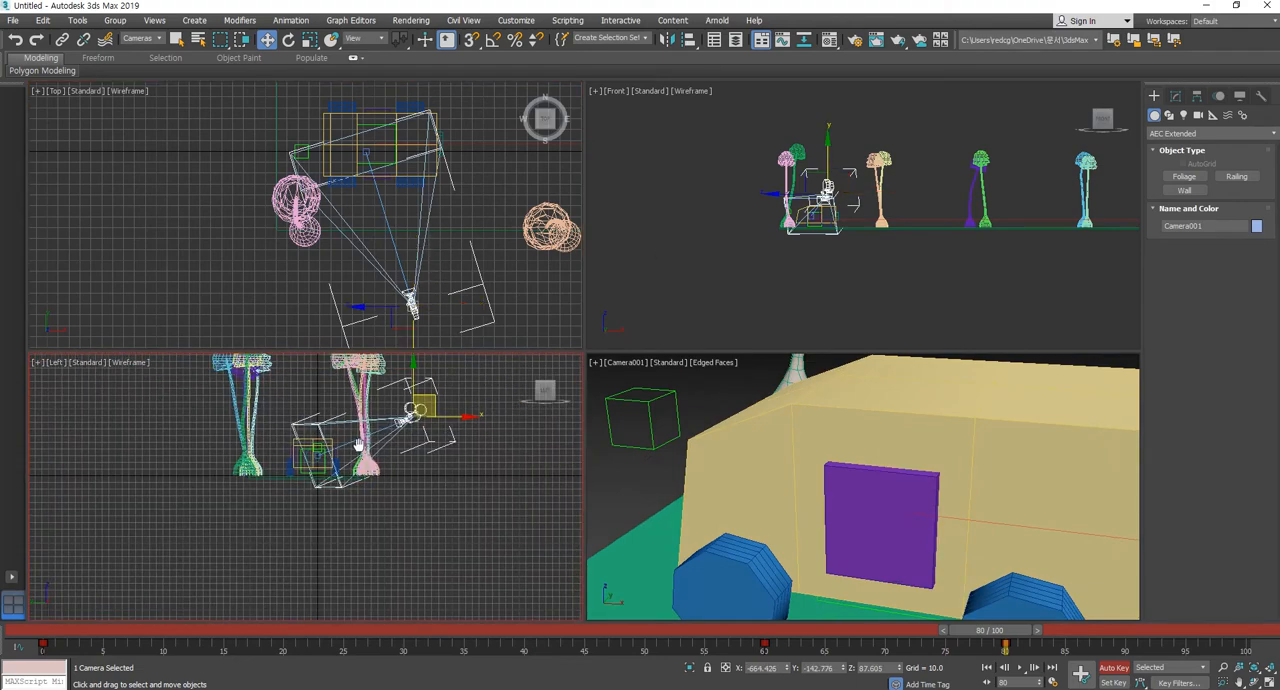
drag(379, 395, 382, 427)
Return to frame 0 and play the animation in the camera view to review the new camera move.
drag(1000, 632, 52, 609)
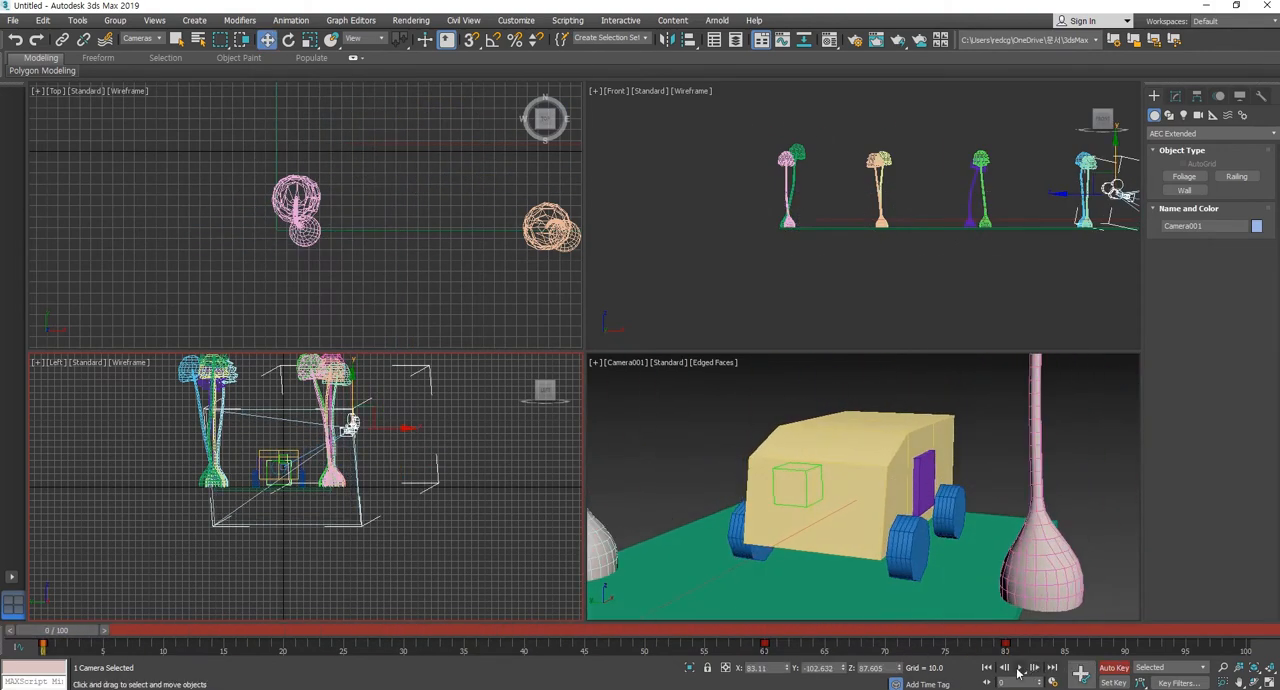
click(1019, 668)
click(950, 580)
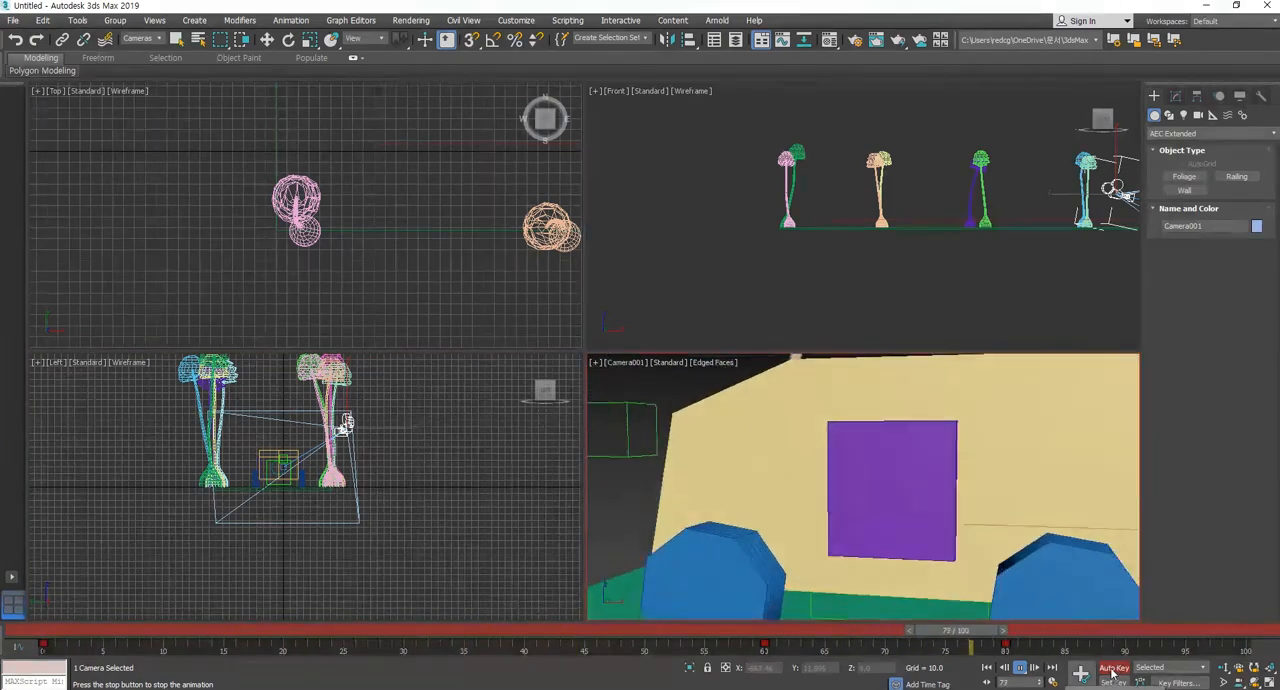
Stop the playback and go to the camera's keyframe at frame 80.
click(1025, 668)
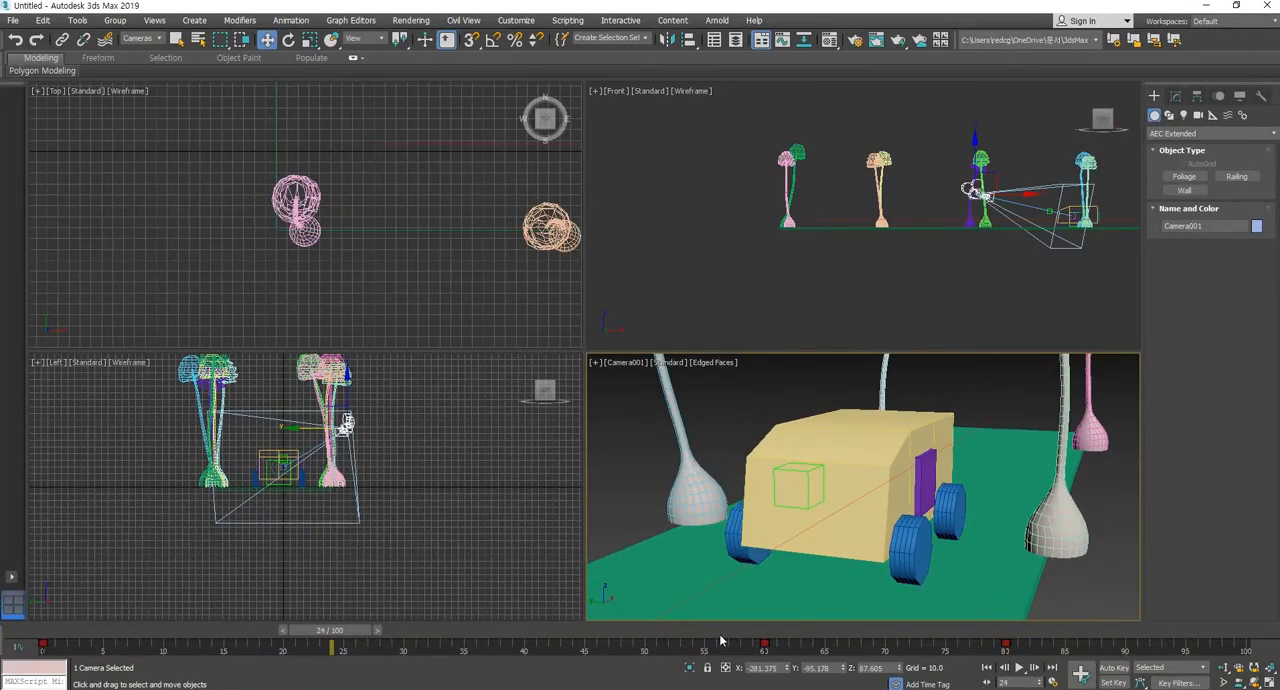
drag(725, 630, 1005, 630)
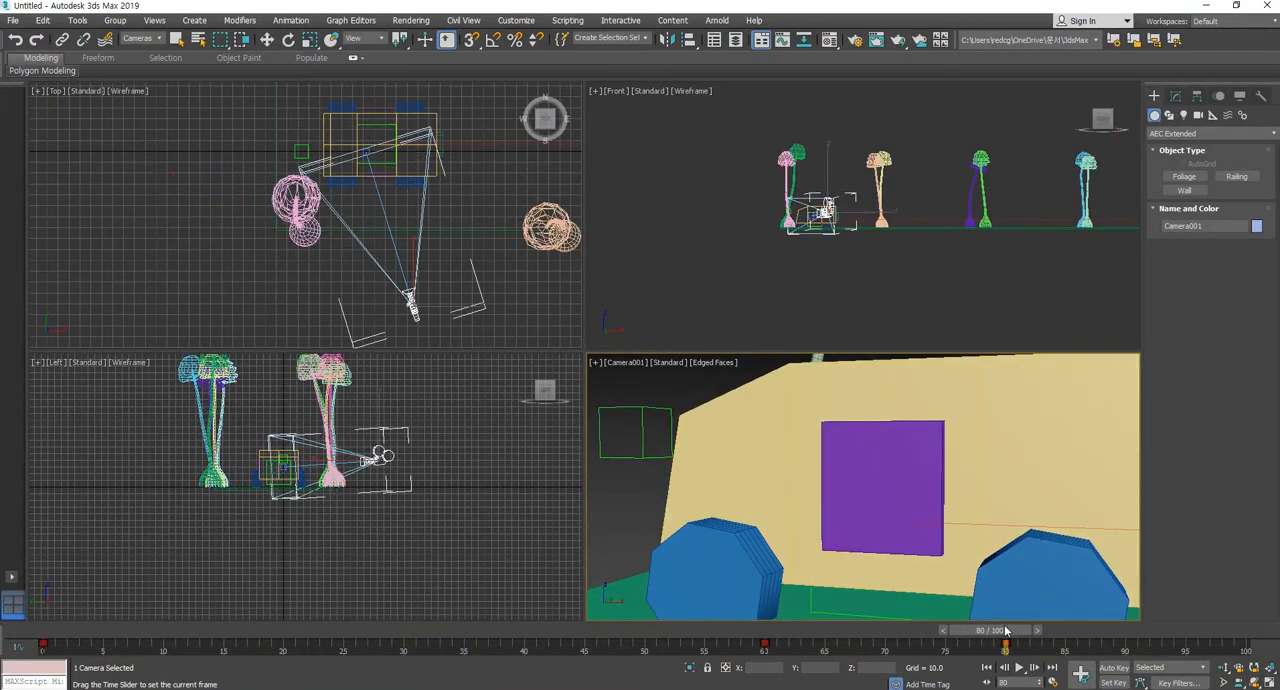
key(w)
right_click(1158, 651)
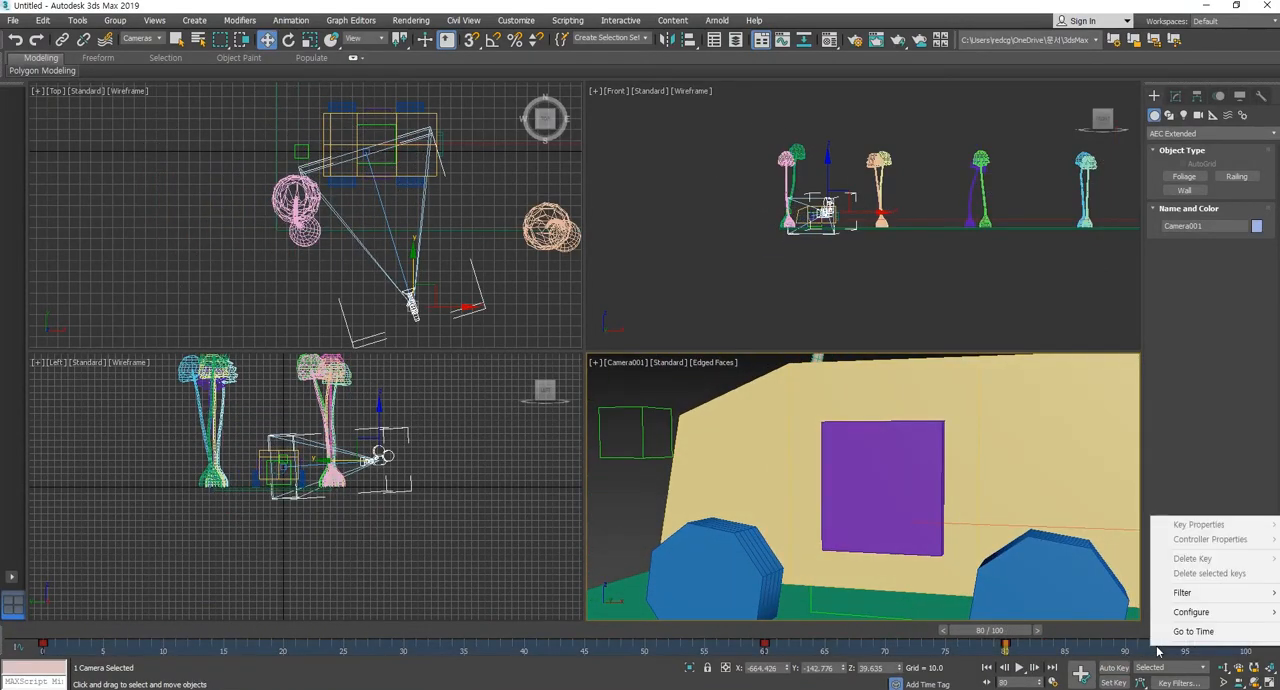
click(1068, 648)
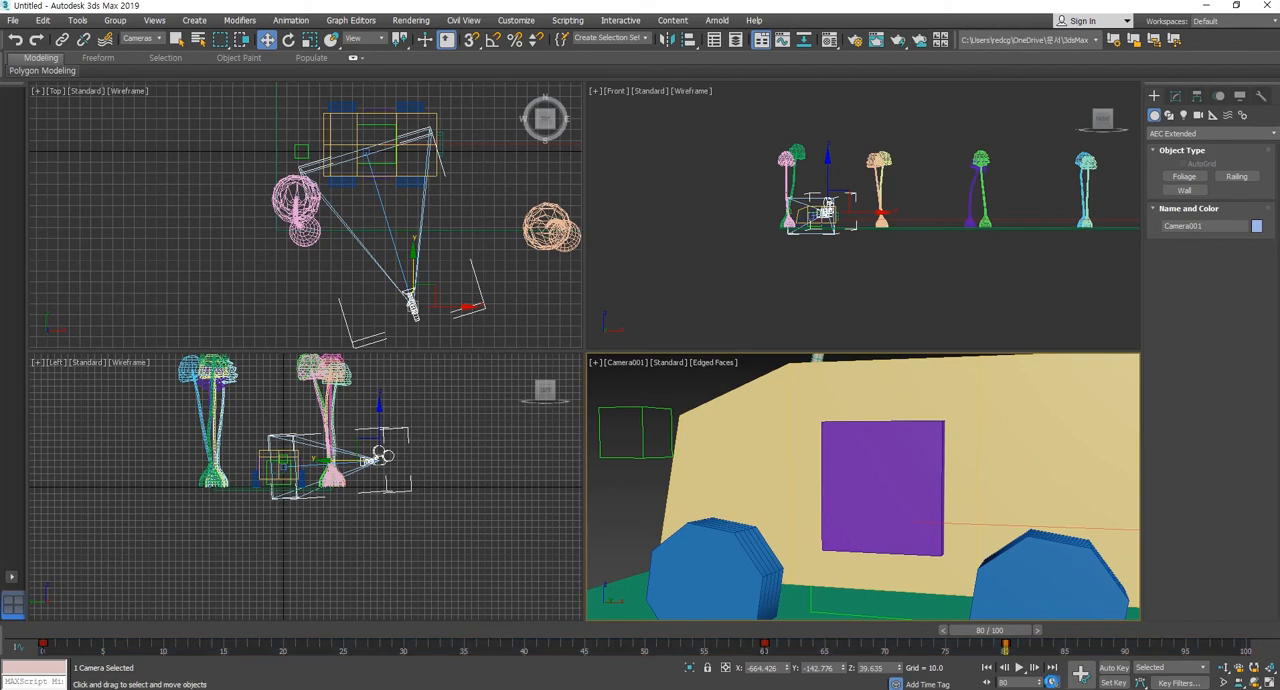
click(1052, 684)
click(759, 174)
right_click(1143, 651)
mouse_move(1177, 618)
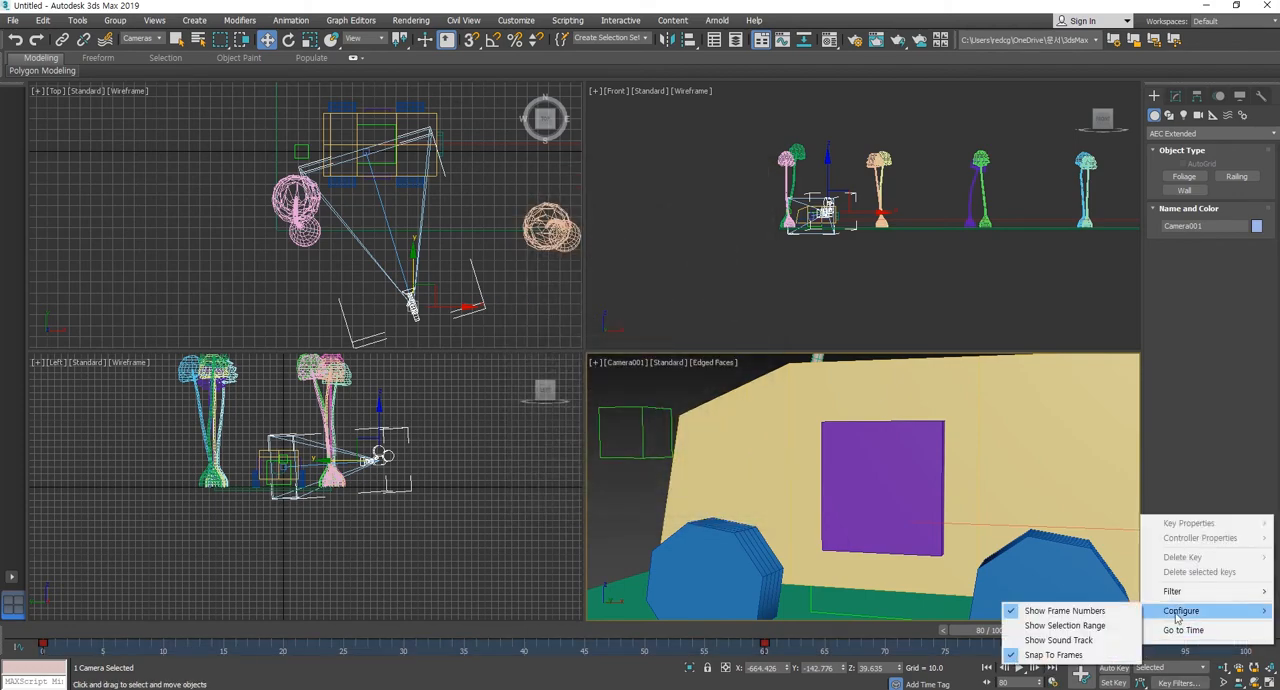
click(1118, 651)
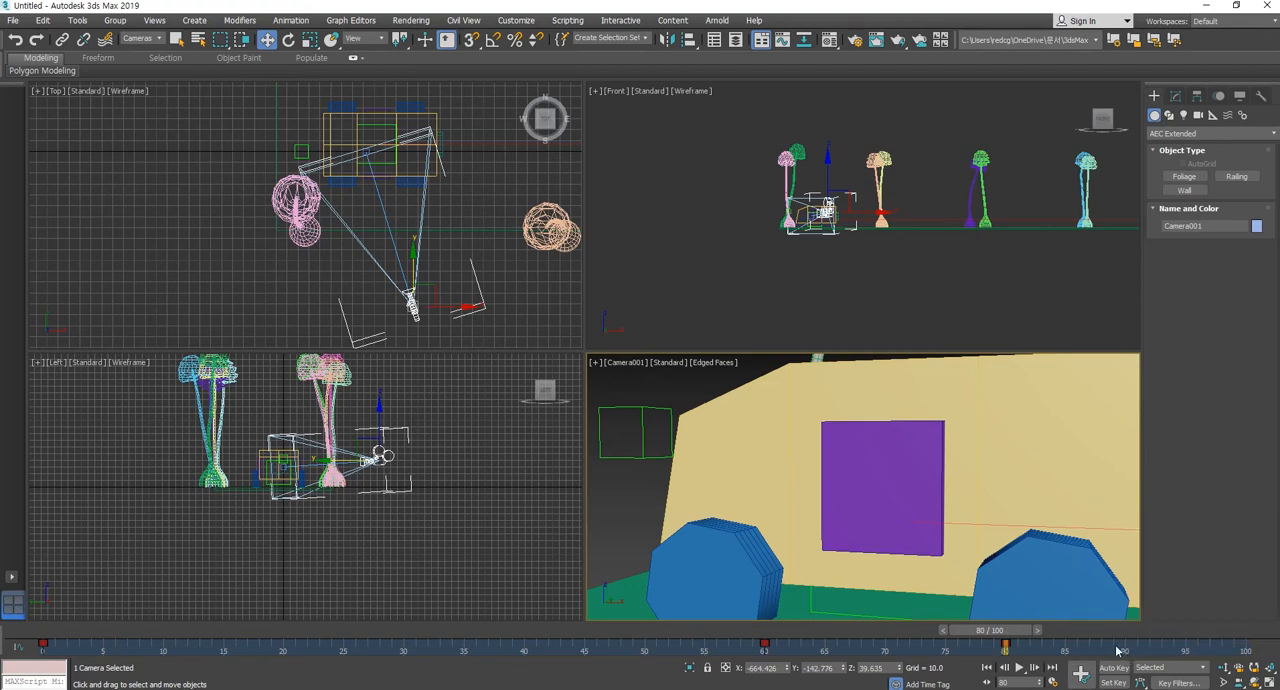
right_click(1010, 631)
click(698, 389)
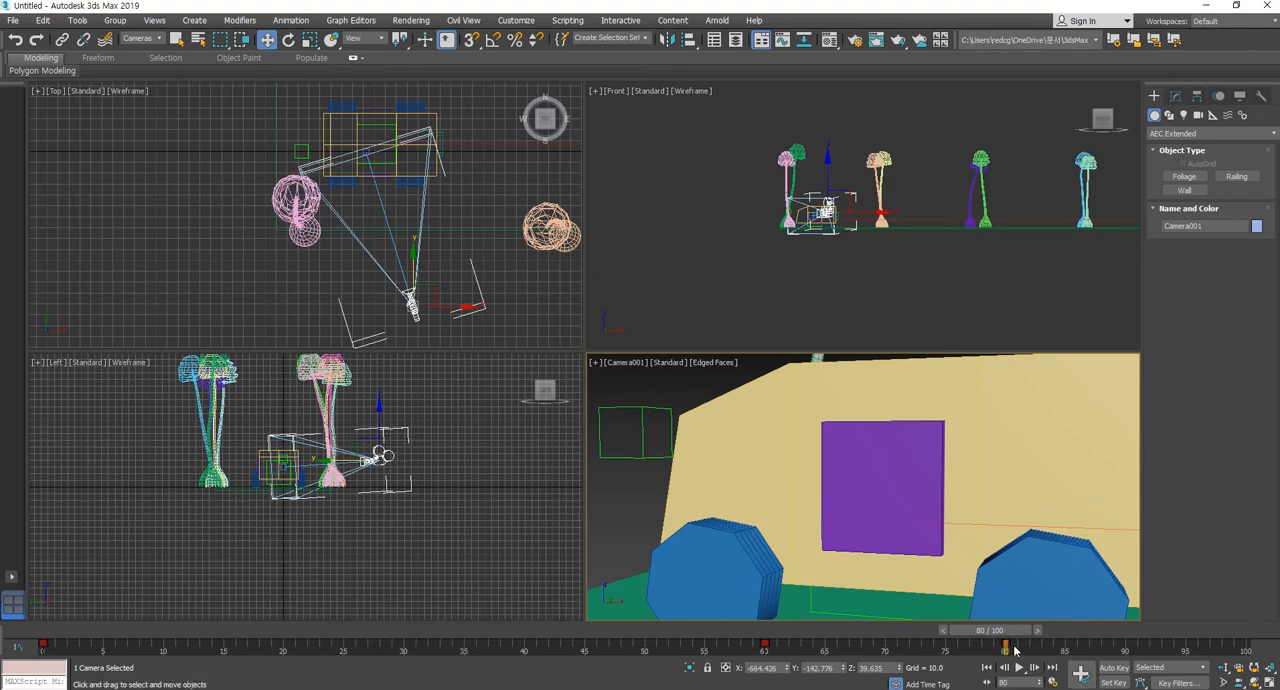
right_click(1050, 651)
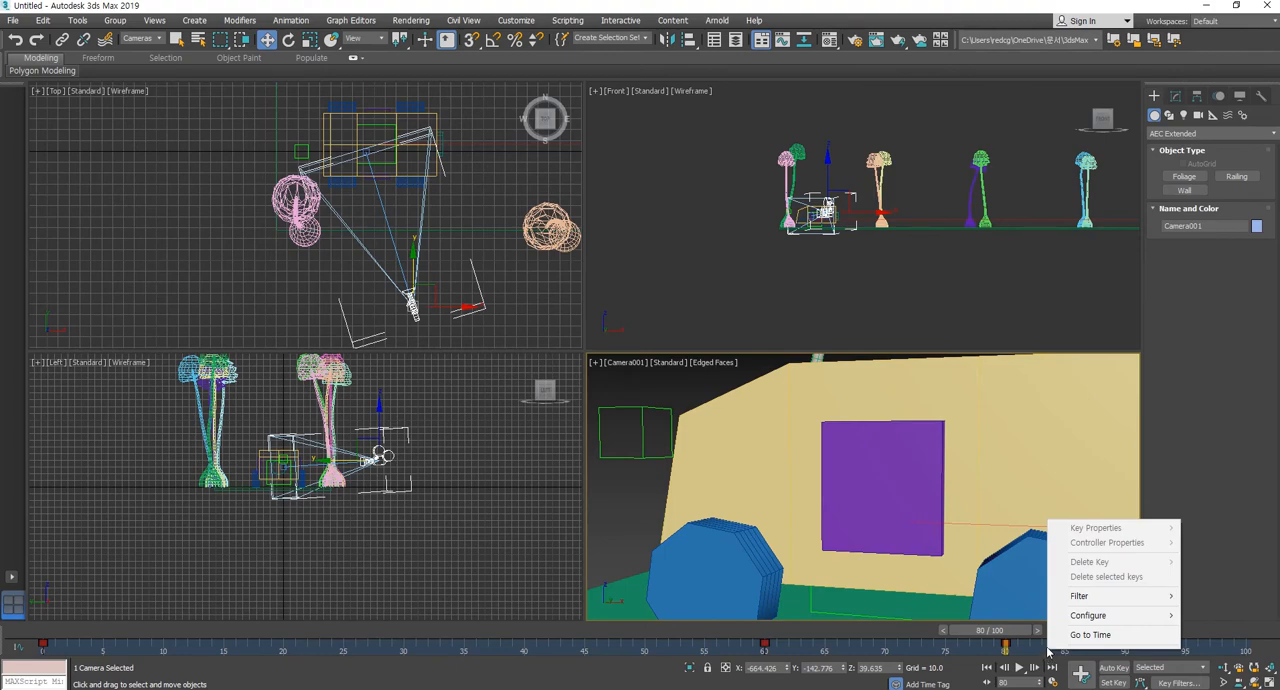
click(1030, 651)
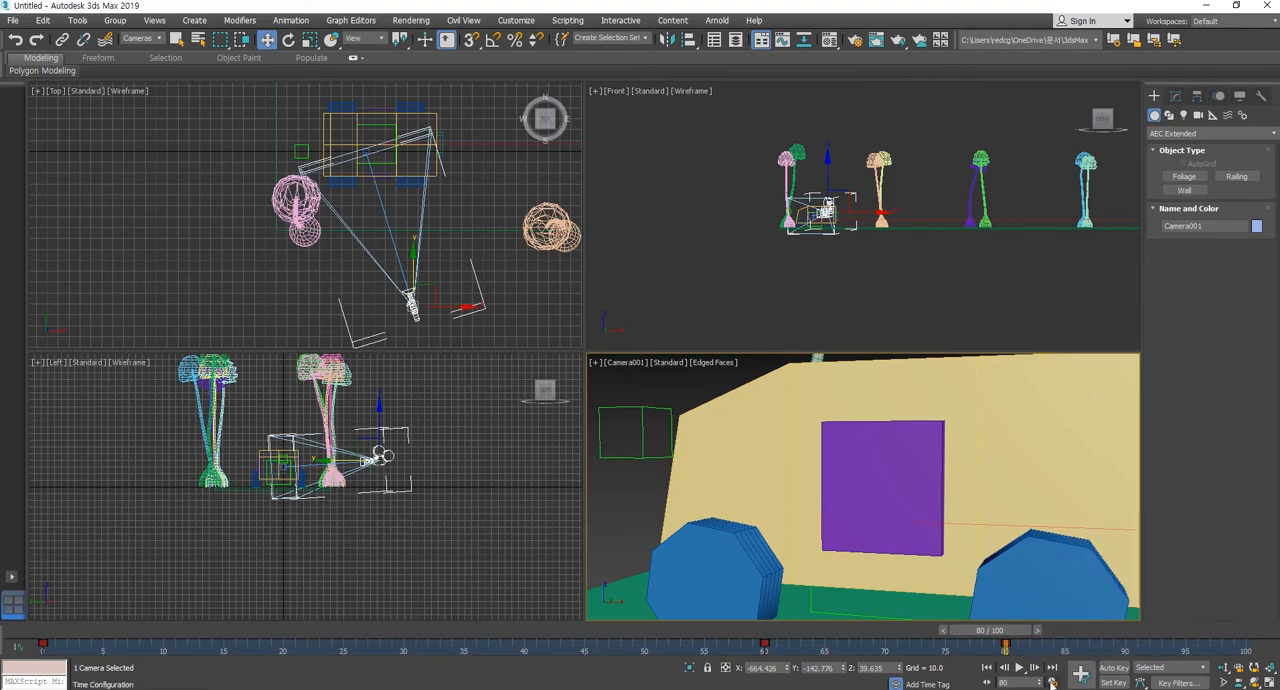
right_click(1036, 651)
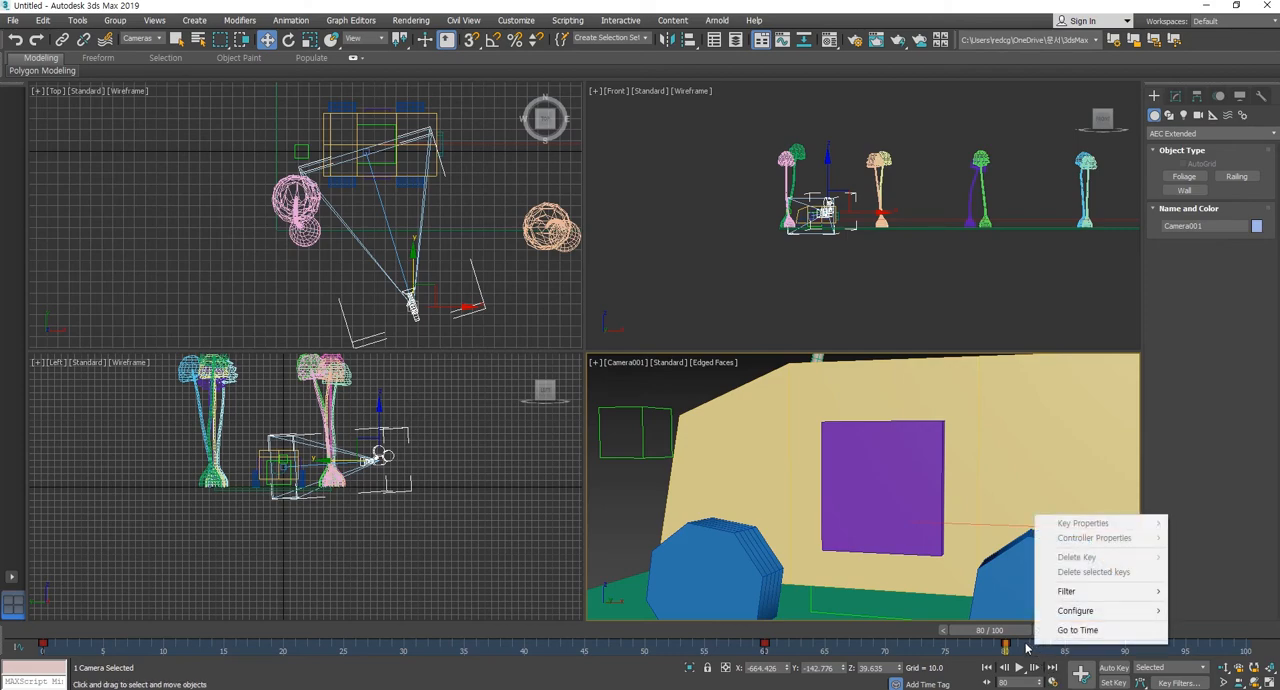
click(1026, 649)
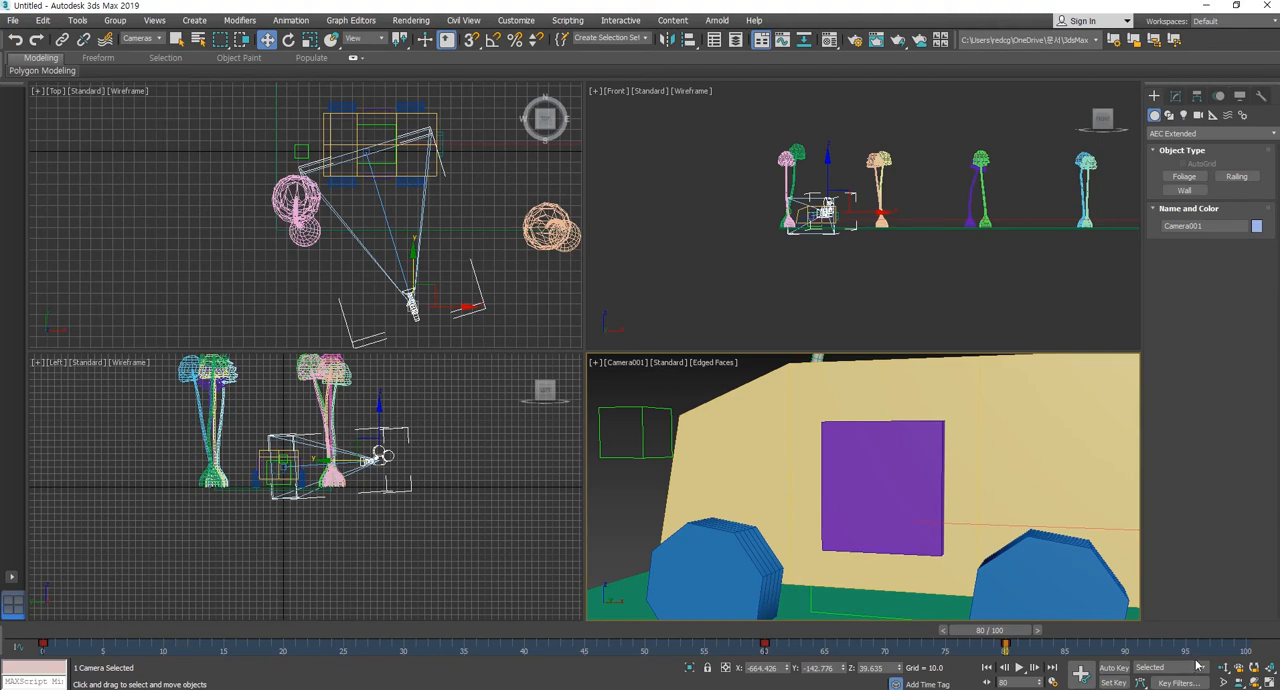
Extend the animation range to 150 frames and move the camera's key from frame 80 to frame 110.
ctrl+alt+right_drag(1222, 648, 619, 636)
drag(700, 630, 925, 645)
key(w)
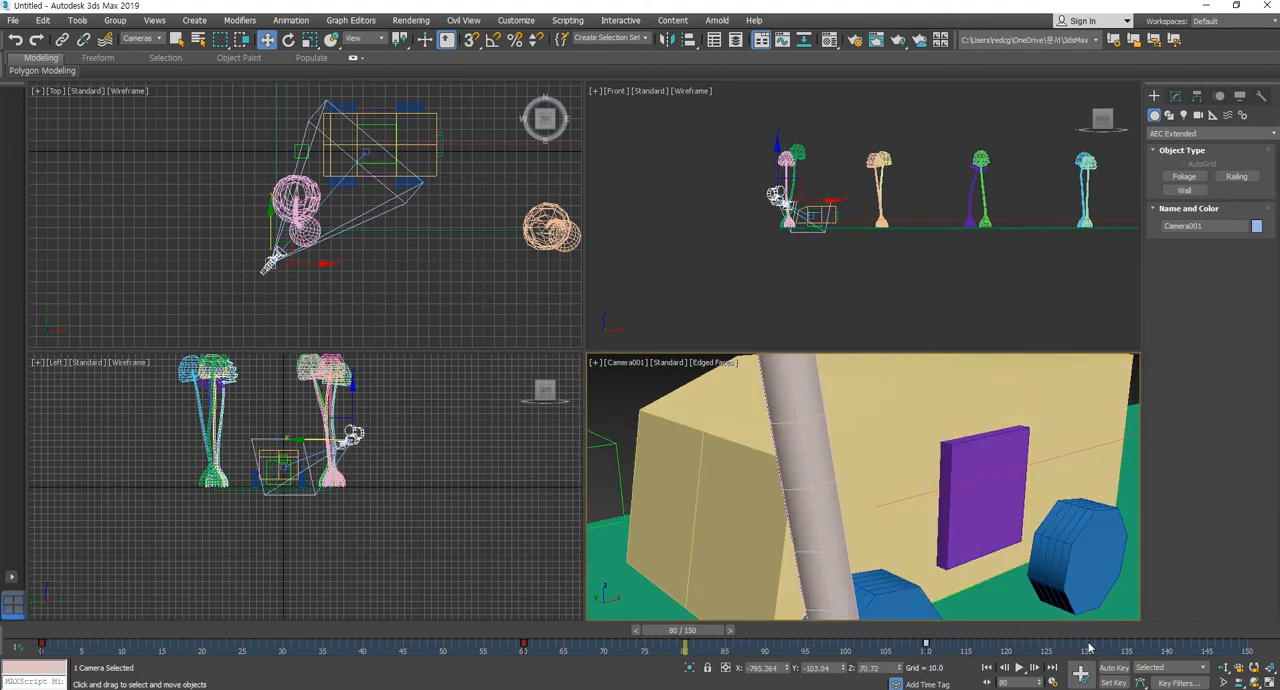
Play the animation from frame 0 to review the retimed camera move, stop it, and go to frame 110.
click(988, 668)
click(1019, 668)
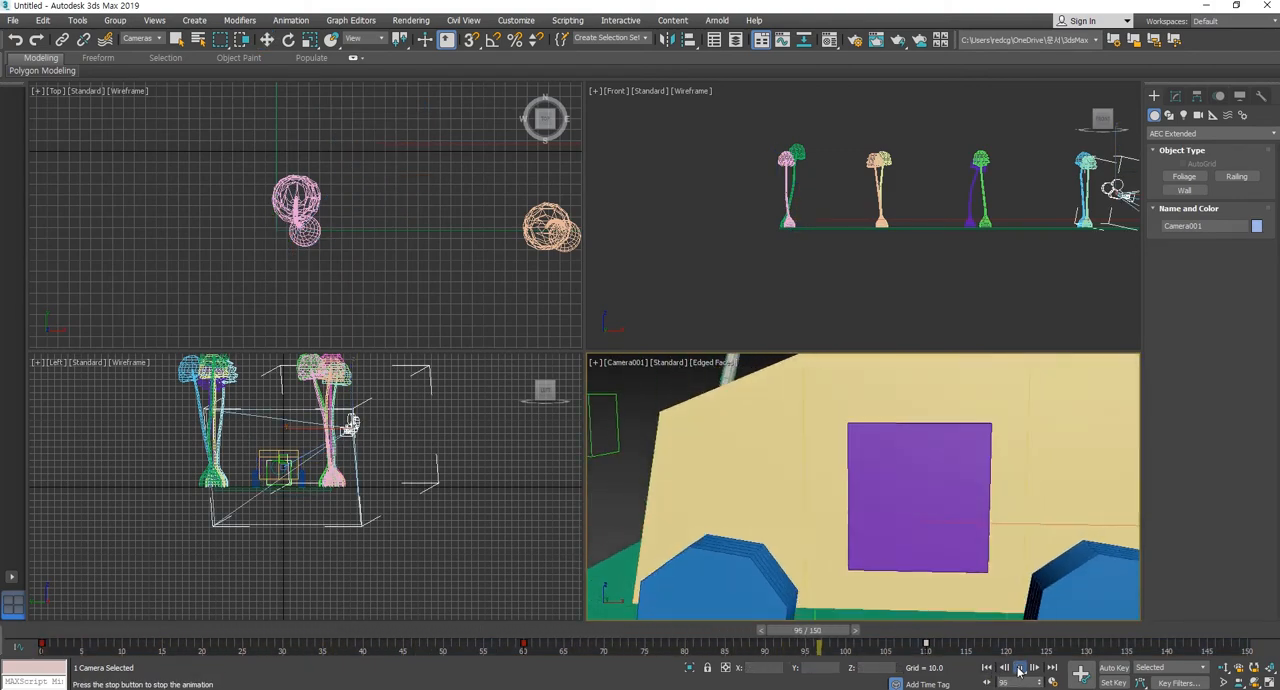
click(1019, 668)
key(w)
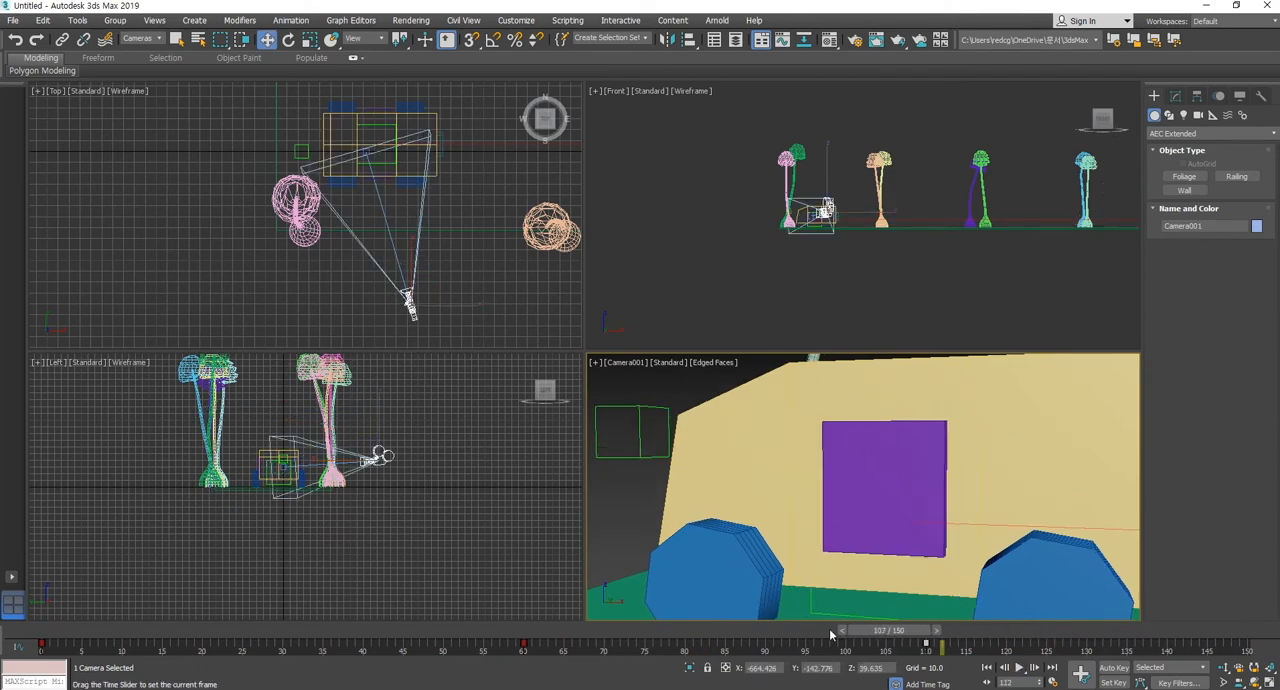
drag(830, 634, 927, 637)
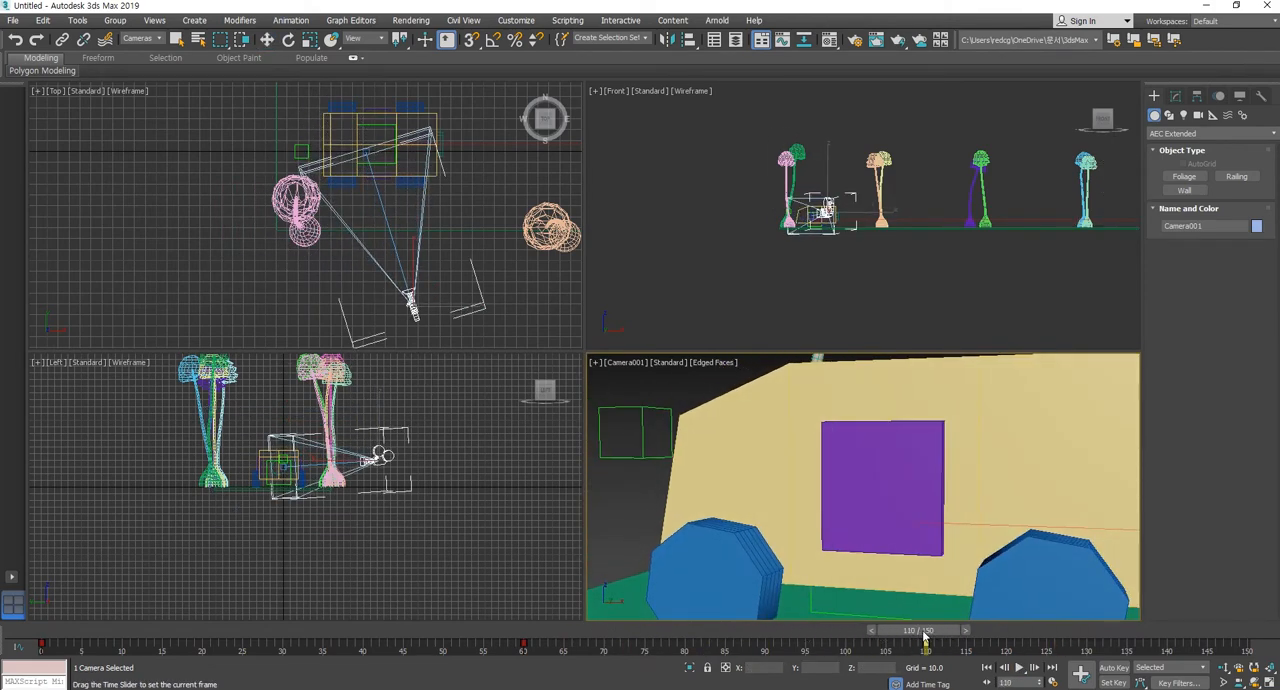
key(w)
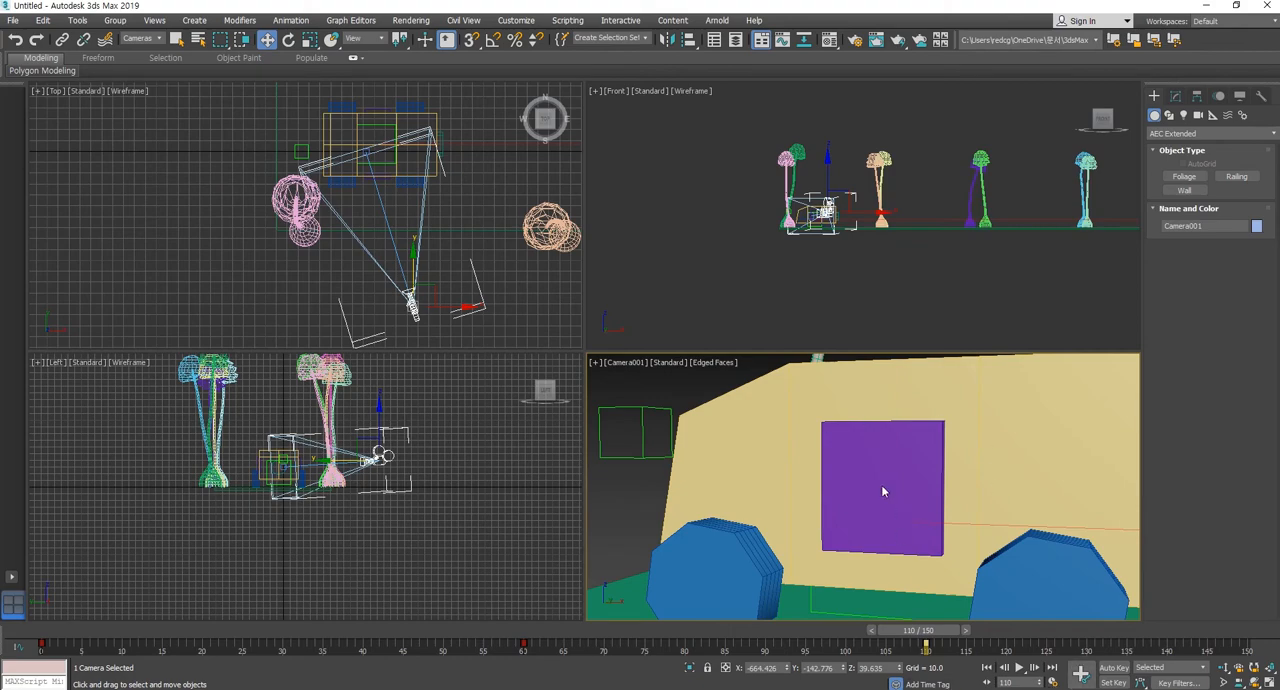
Deselect the camera, set the selection filter to All, and select the purple door box in the camera view.
click(551, 285)
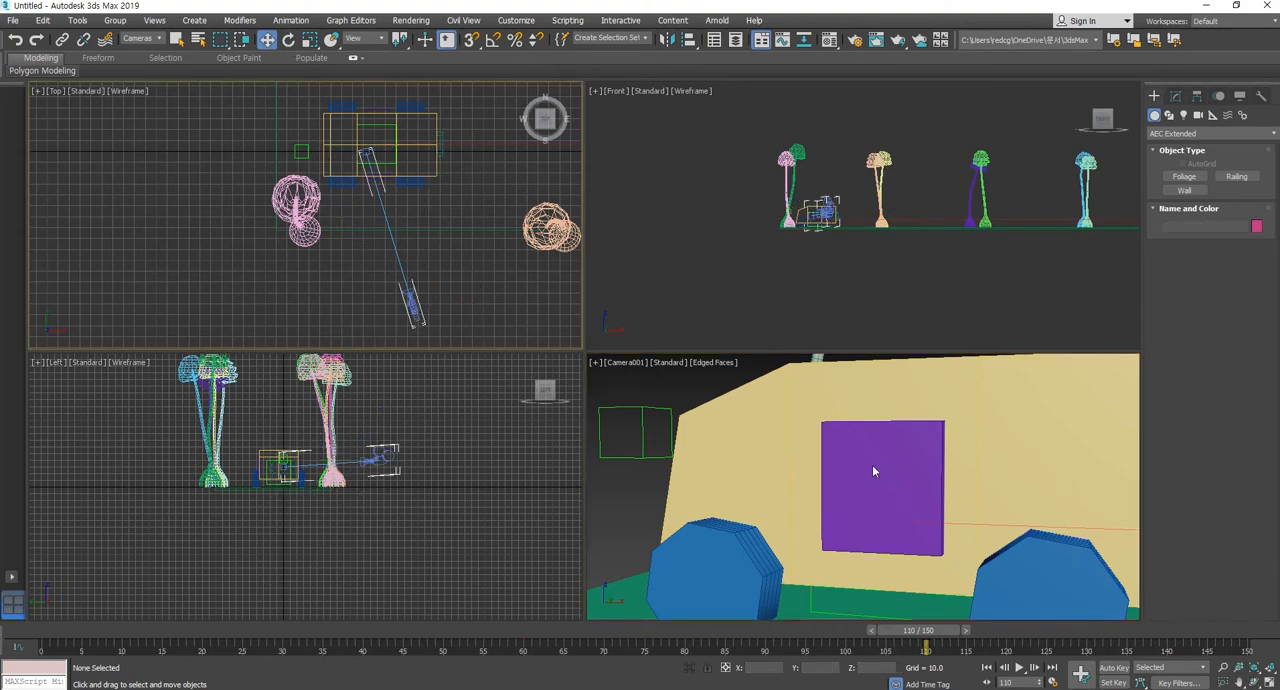
click(140, 38)
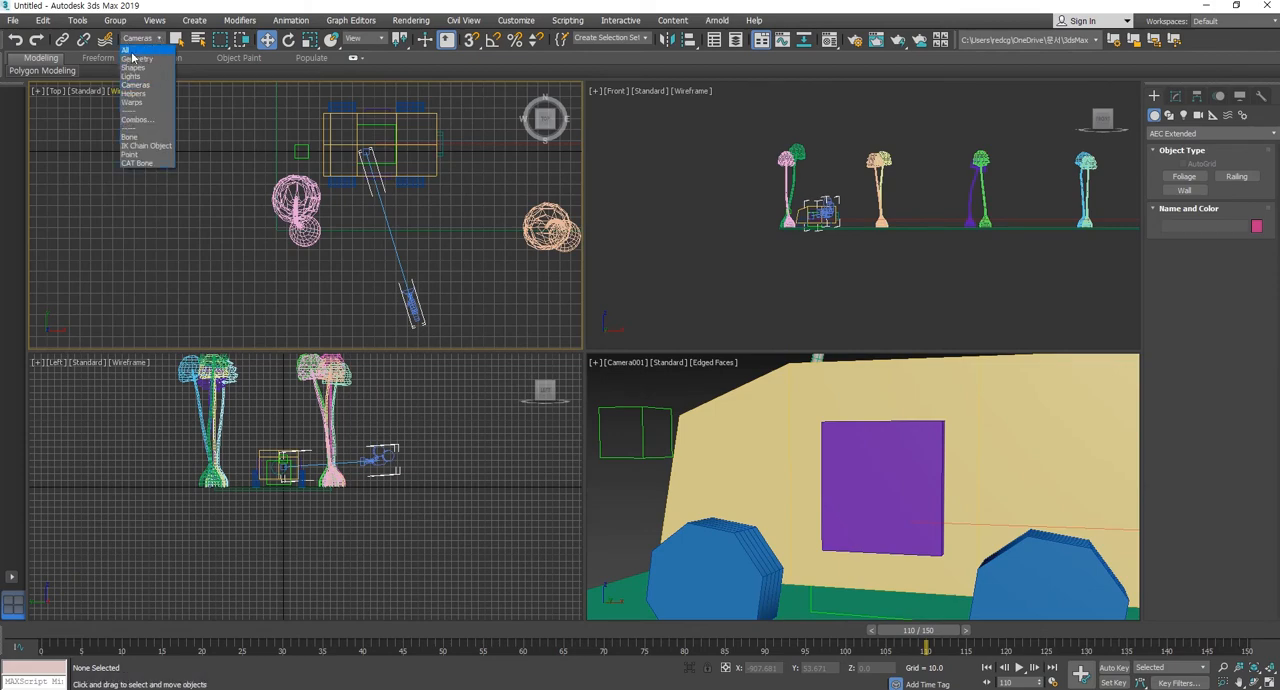
click(132, 50)
click(900, 472)
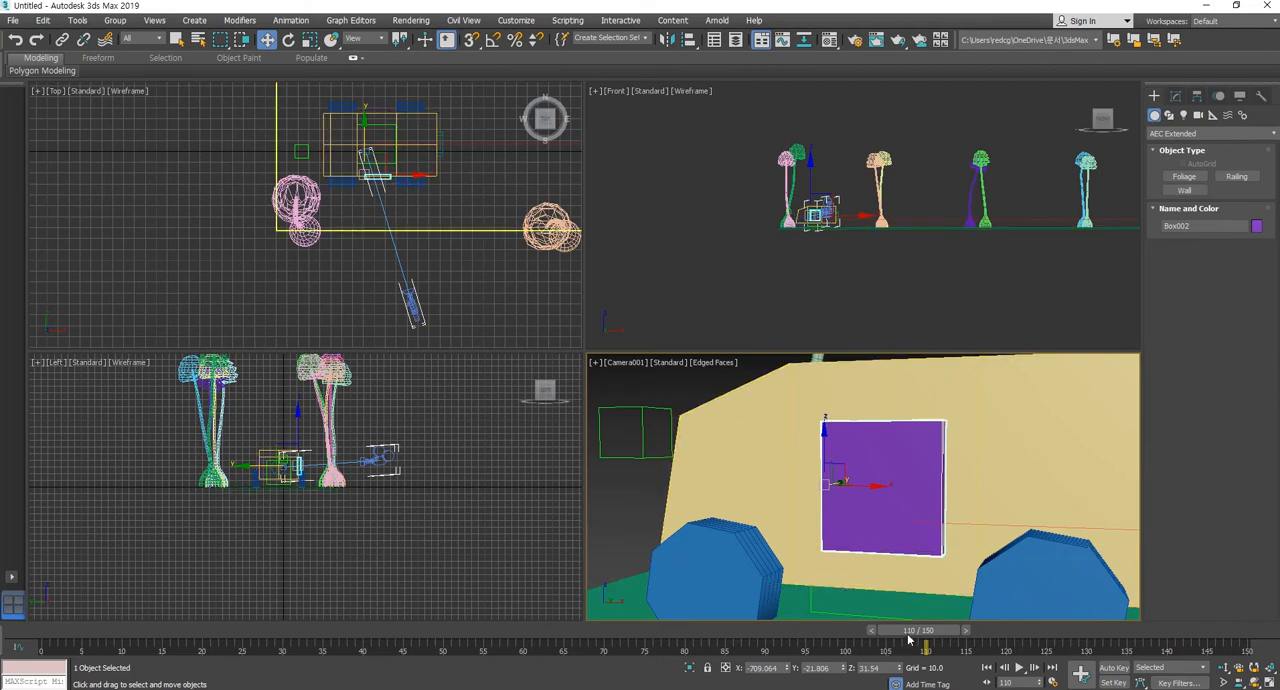
mouse_move(918, 632)
mouse_down()
mouse_move(230, 632)
mouse_move(934, 632)
mouse_move(698, 632)
mouse_move(920, 632)
mouse_up()
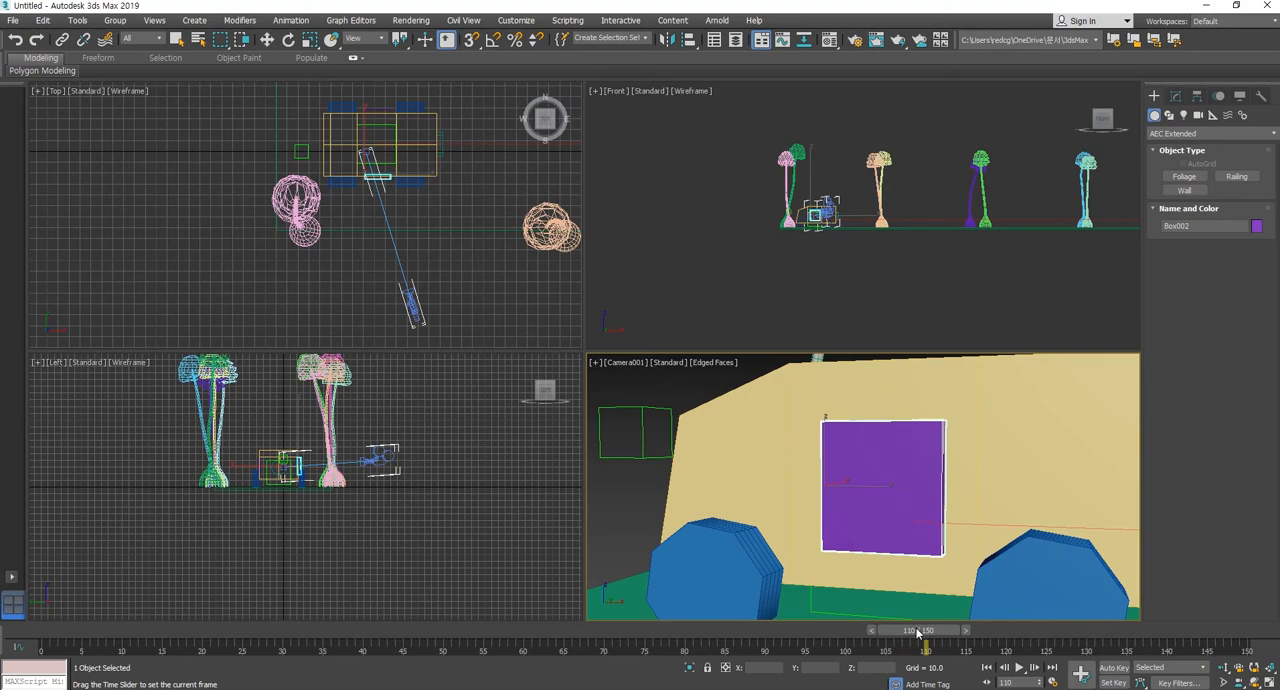
key(w)
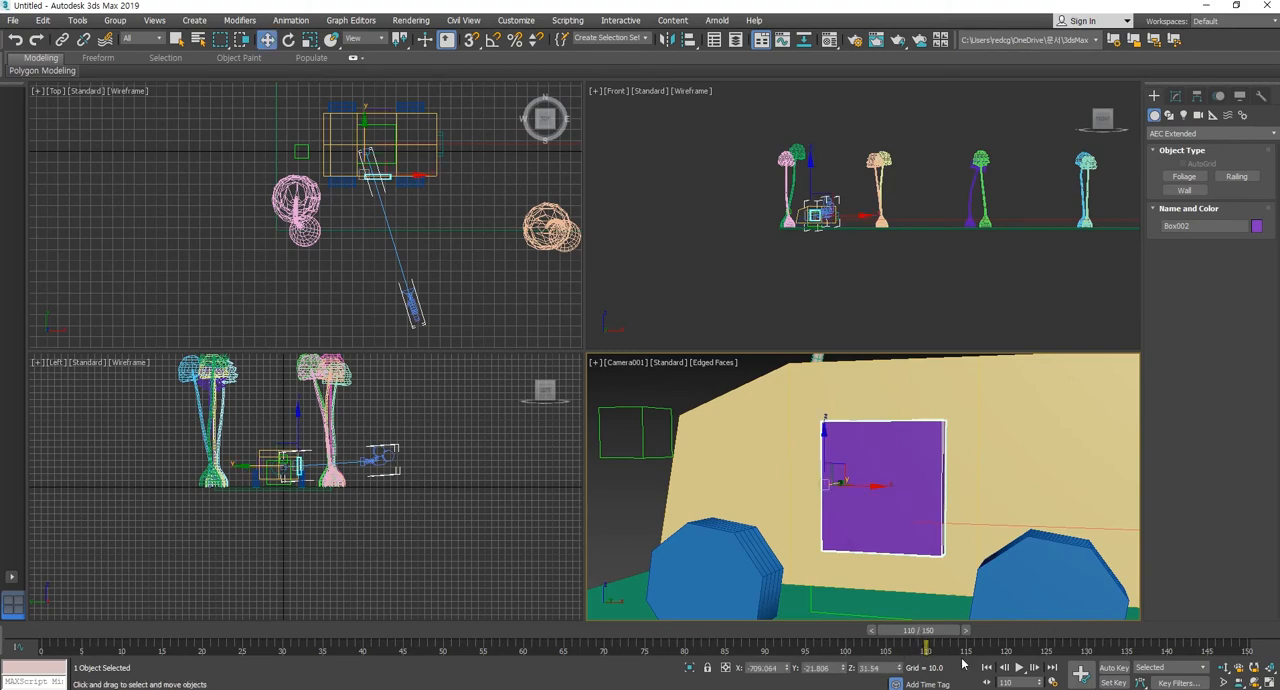
drag(940, 638, 863, 638)
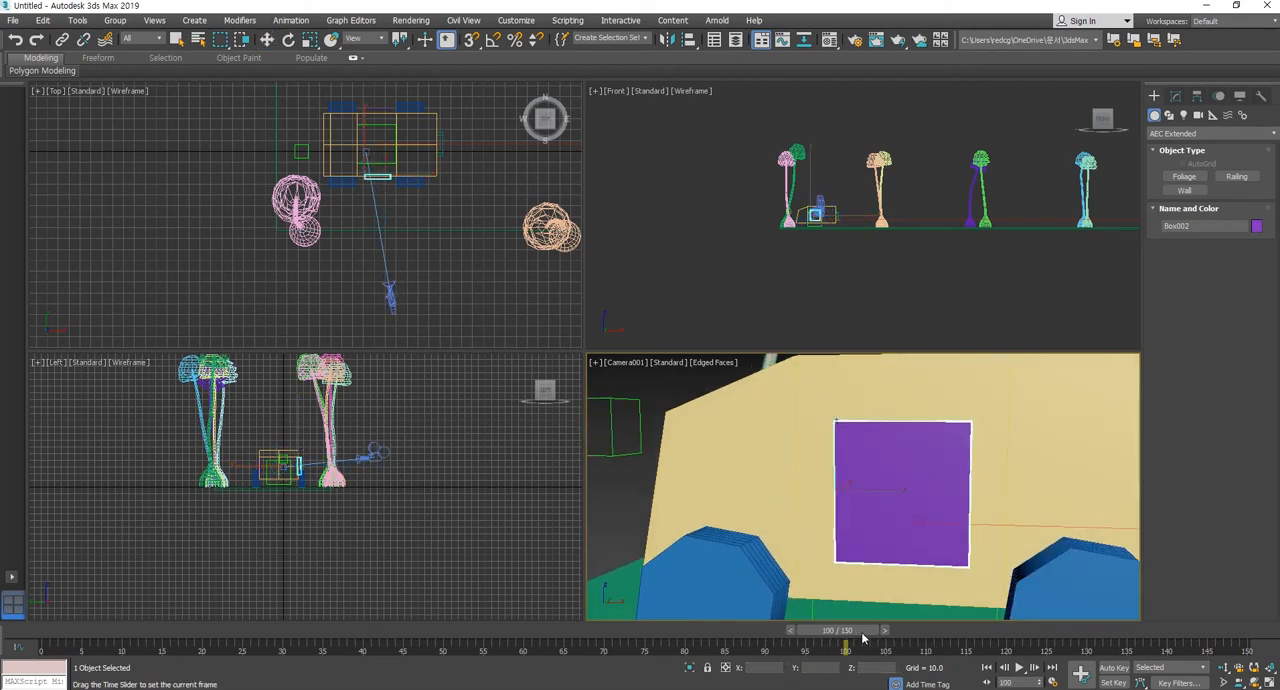
key(w)
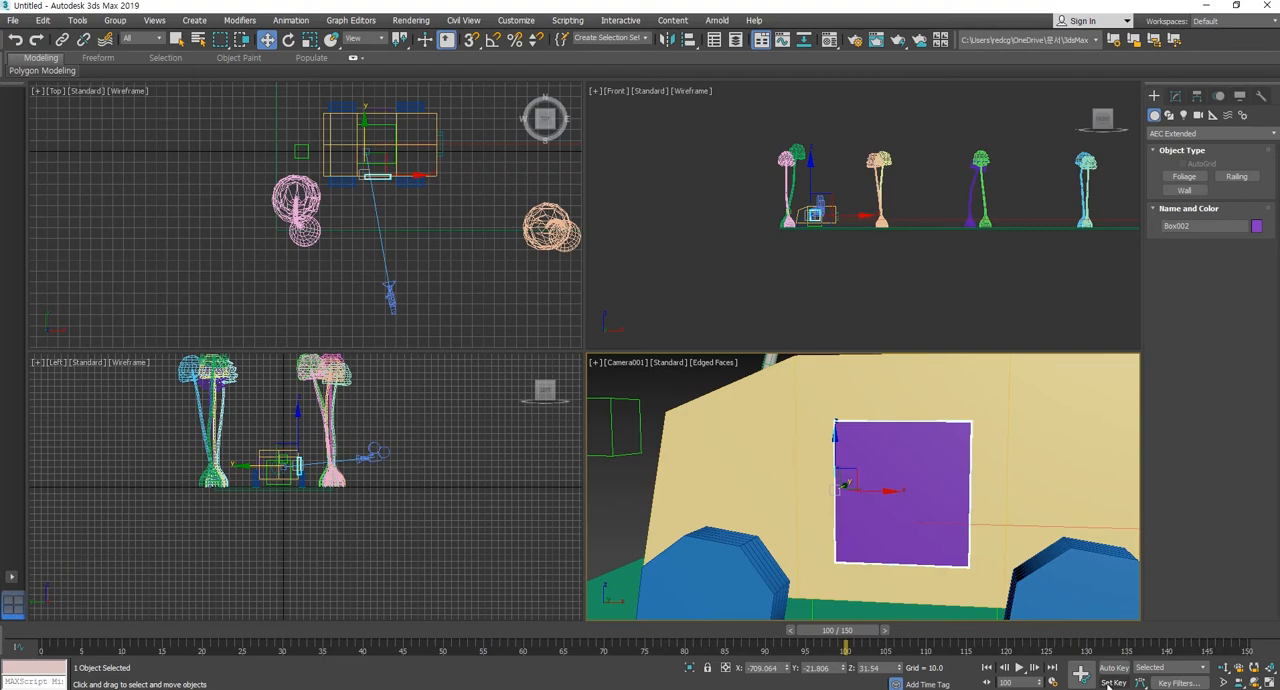
drag(886, 636, 966, 636)
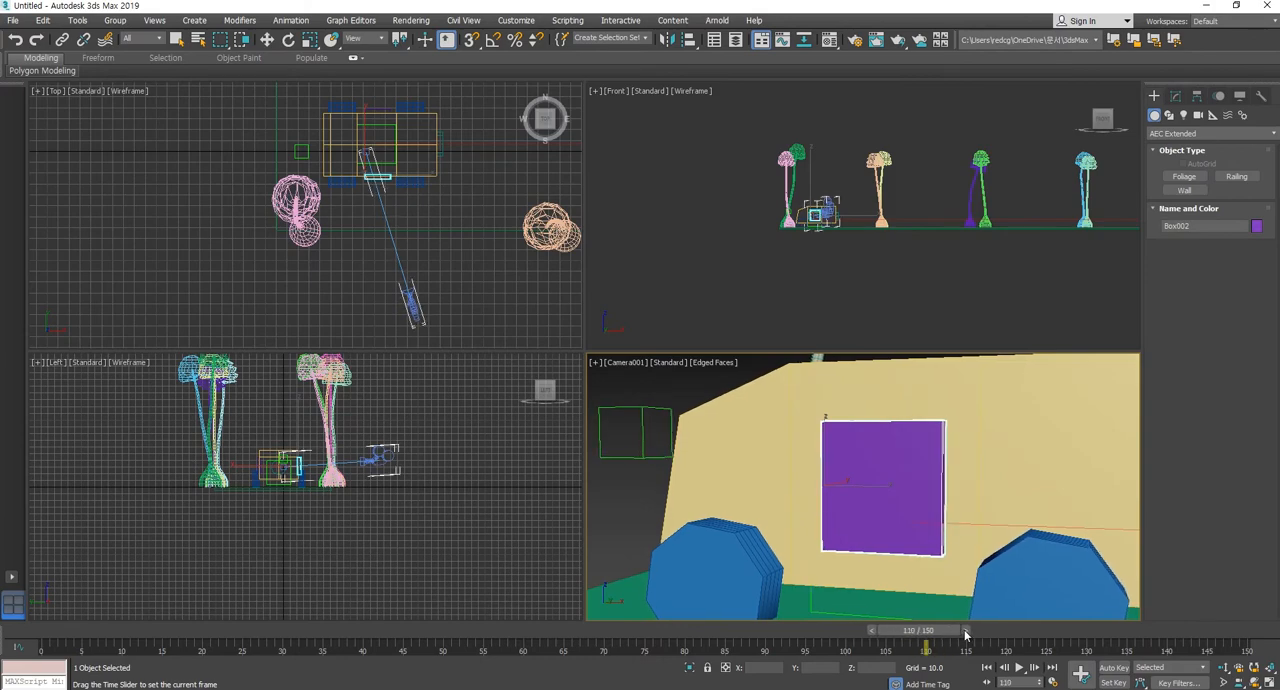
key(w)
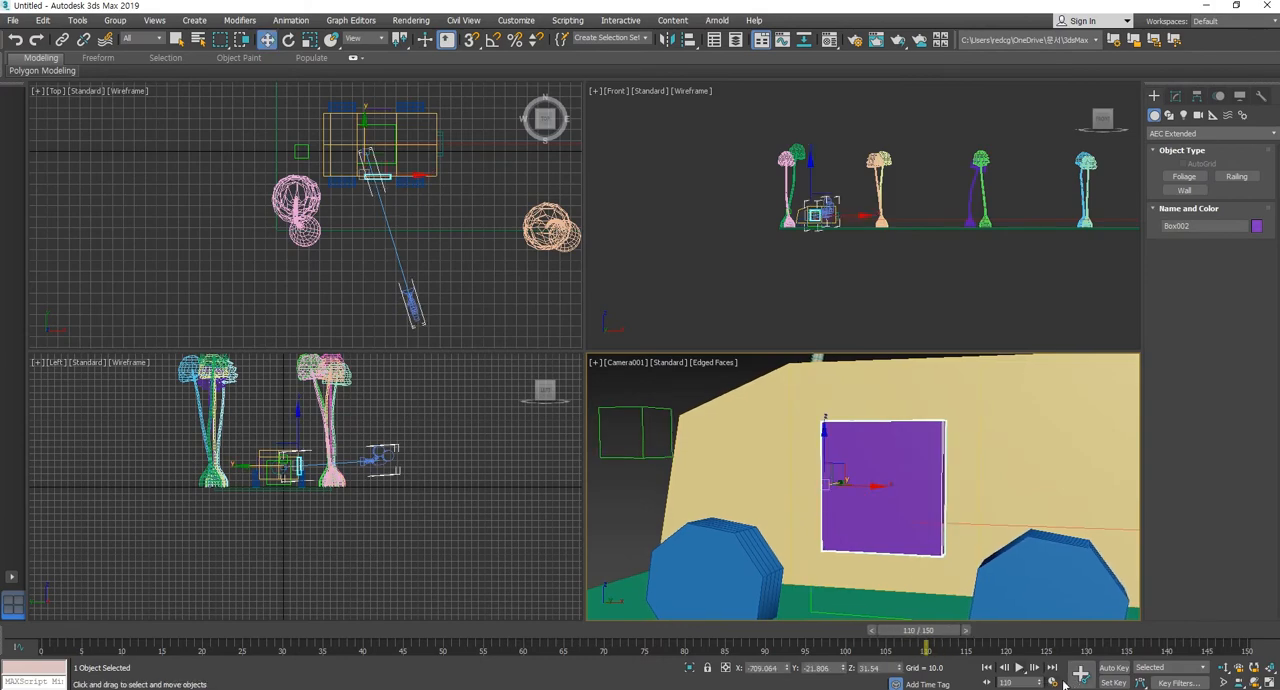
Turn on Set Key mode and try a key on the purple door at frame 110, deleting its keys and reselecting the door.
click(1109, 683)
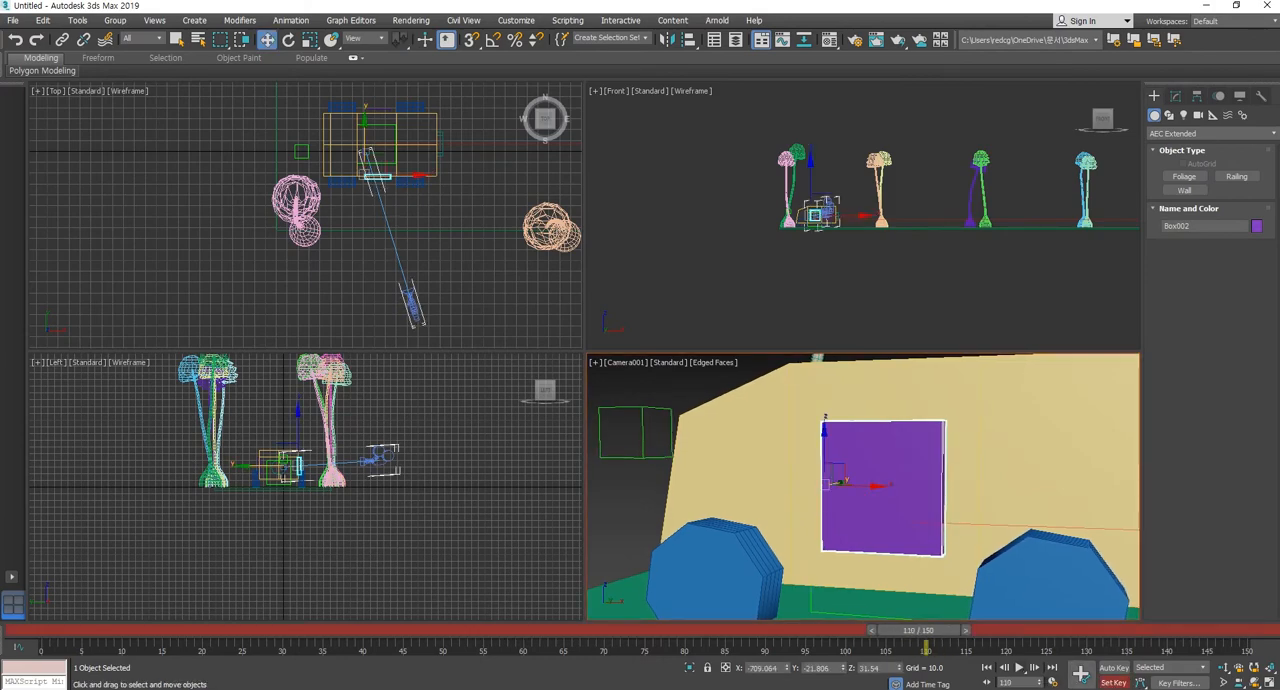
click(1080, 673)
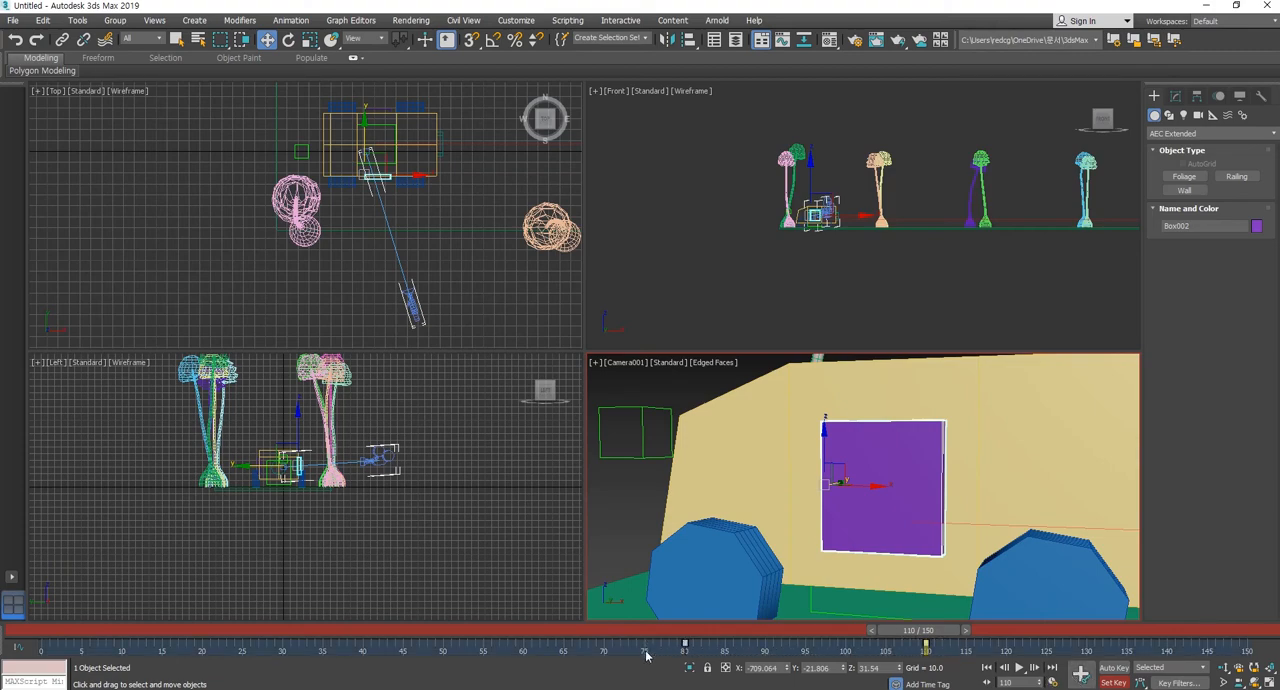
key(Delete)
click(689, 394)
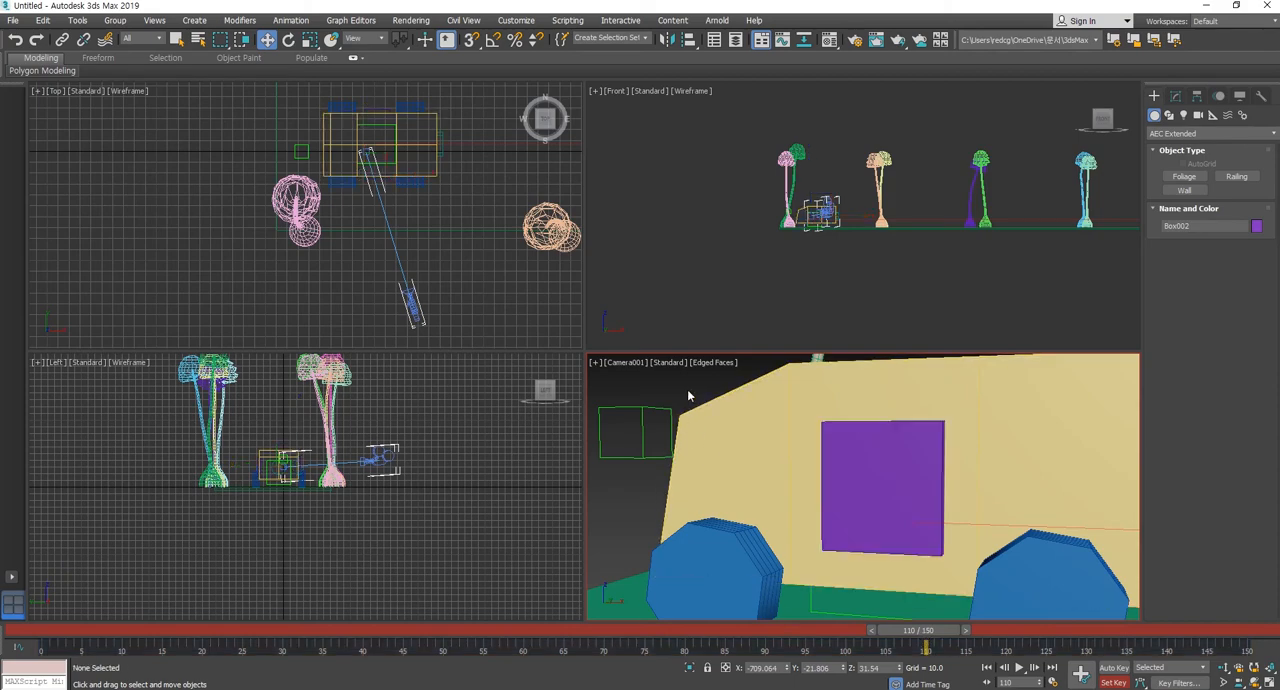
click(878, 471)
Try setting a key on the purple door at frame 100.
drag(928, 631, 849, 633)
key(w)
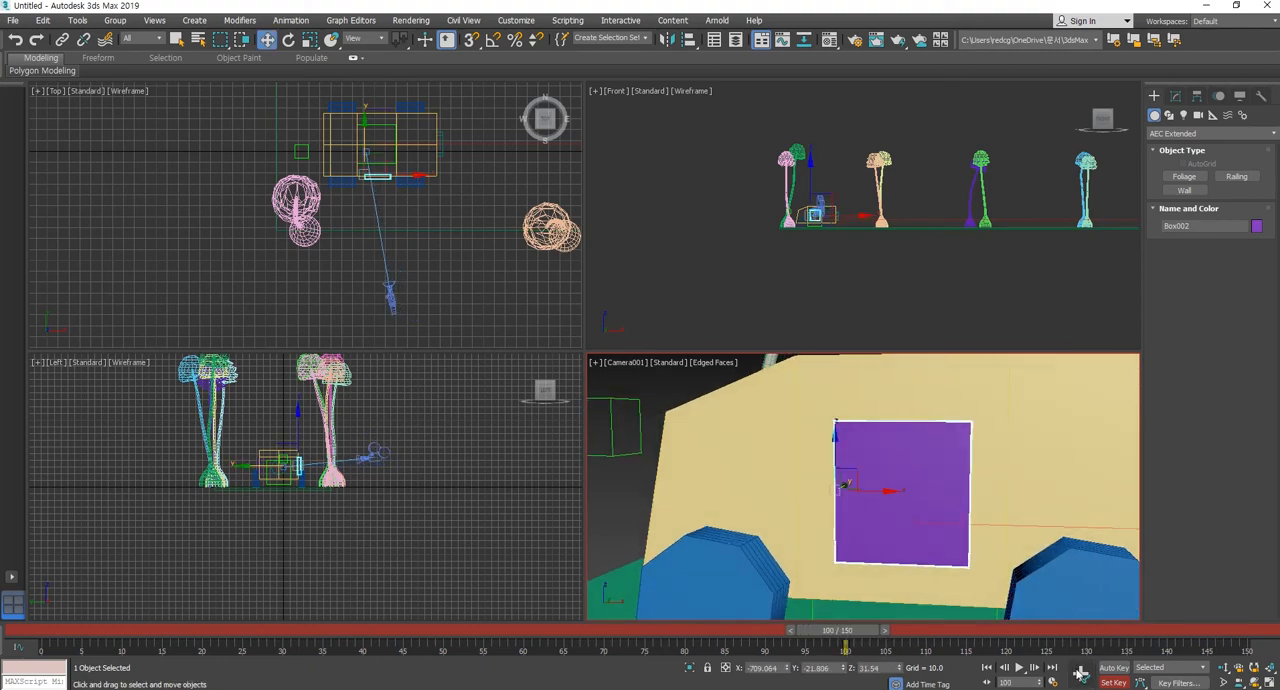
click(865, 646)
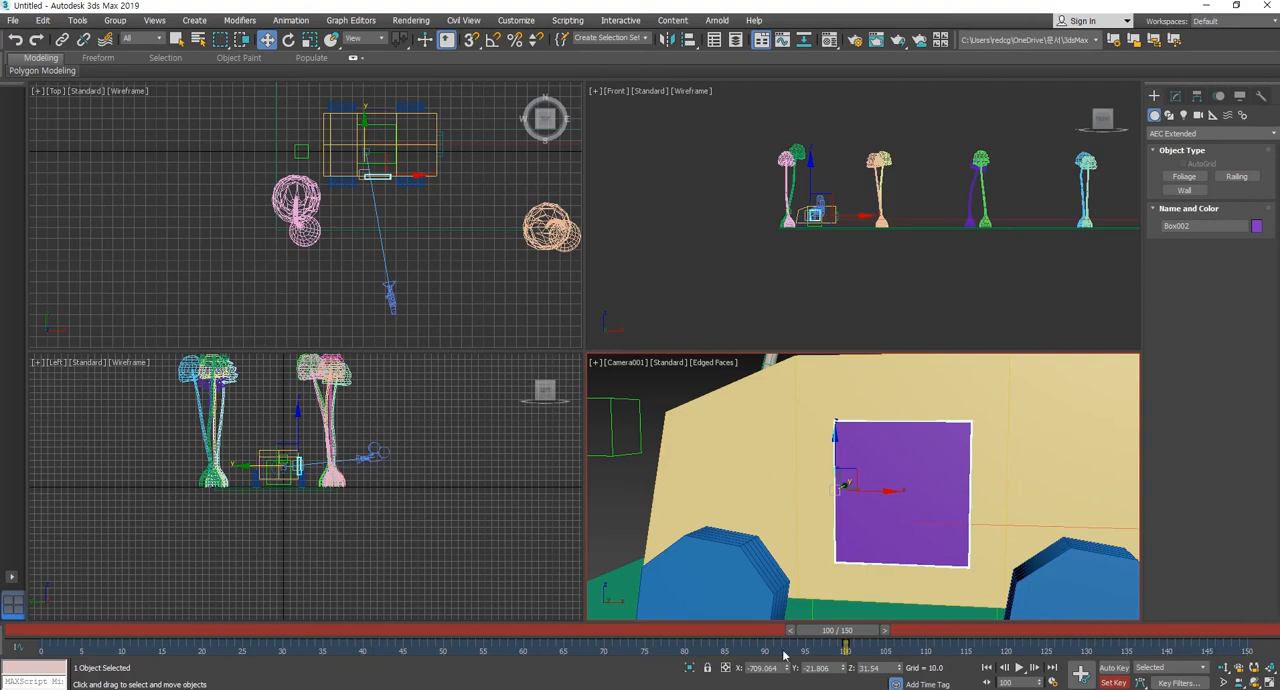
mouse_move(838, 630)
mouse_down()
mouse_move(768, 633)
mouse_move(842, 633)
mouse_up()
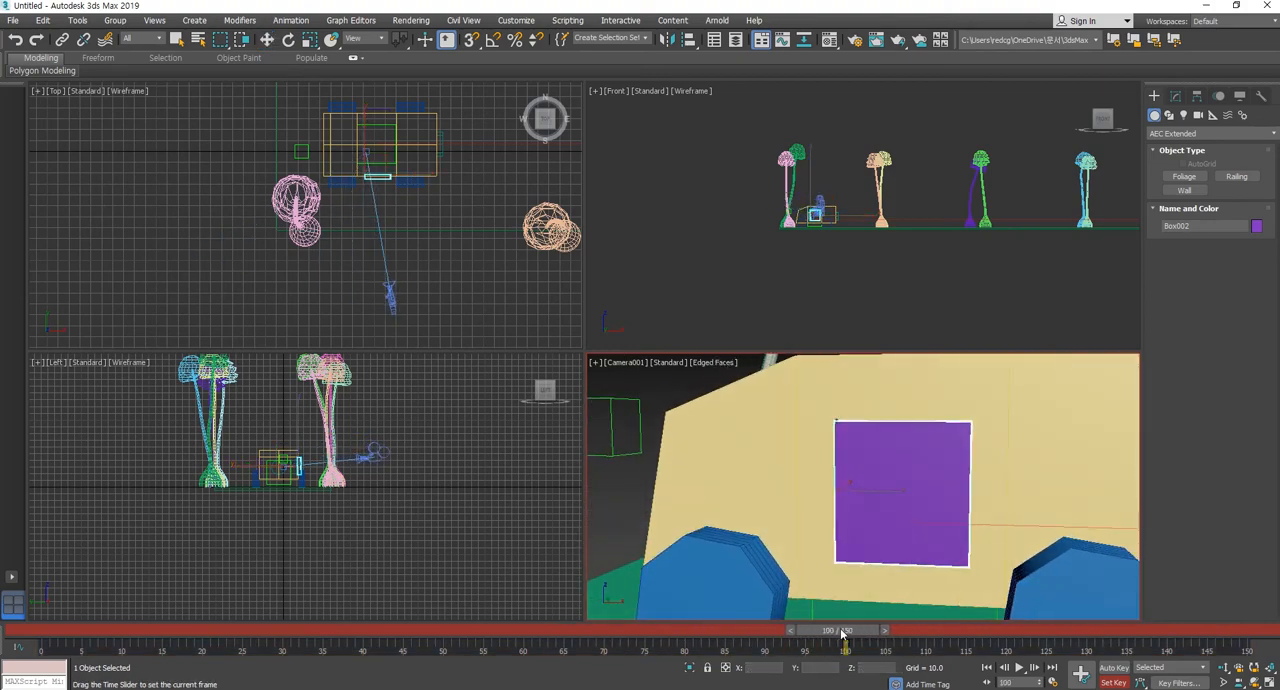
key(w)
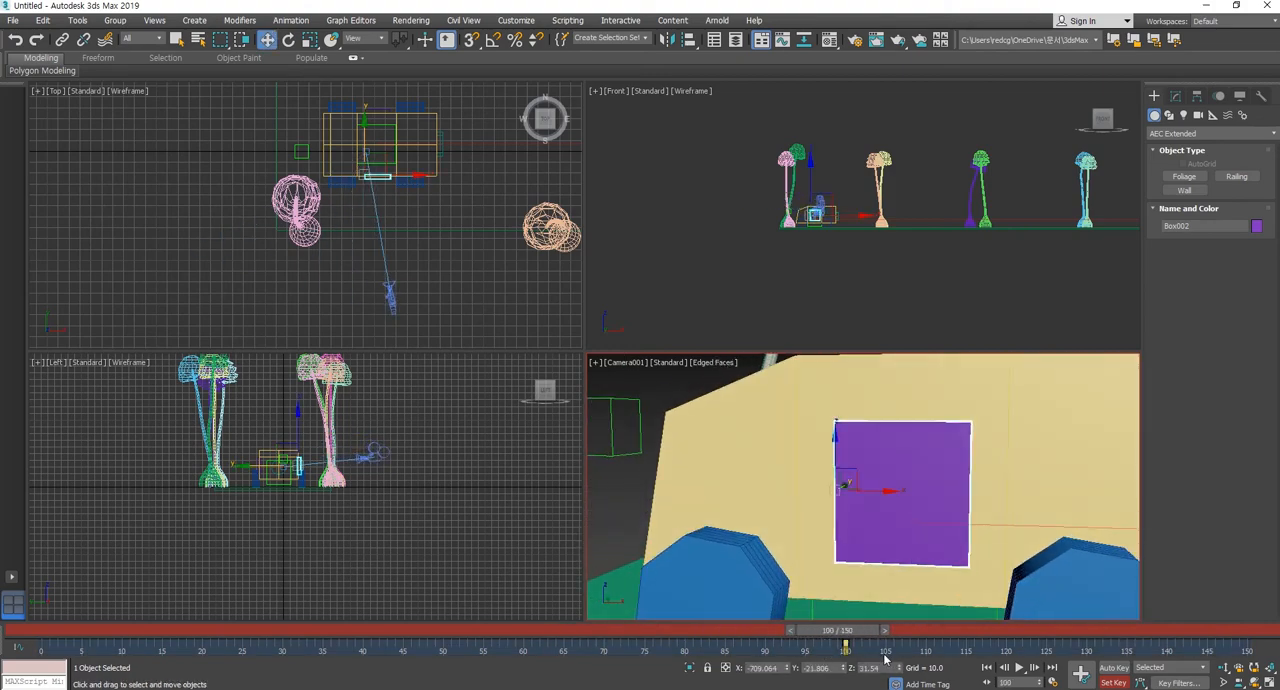
Try setting keys on the purple door at frame 90 and frame 110.
drag(846, 632, 778, 633)
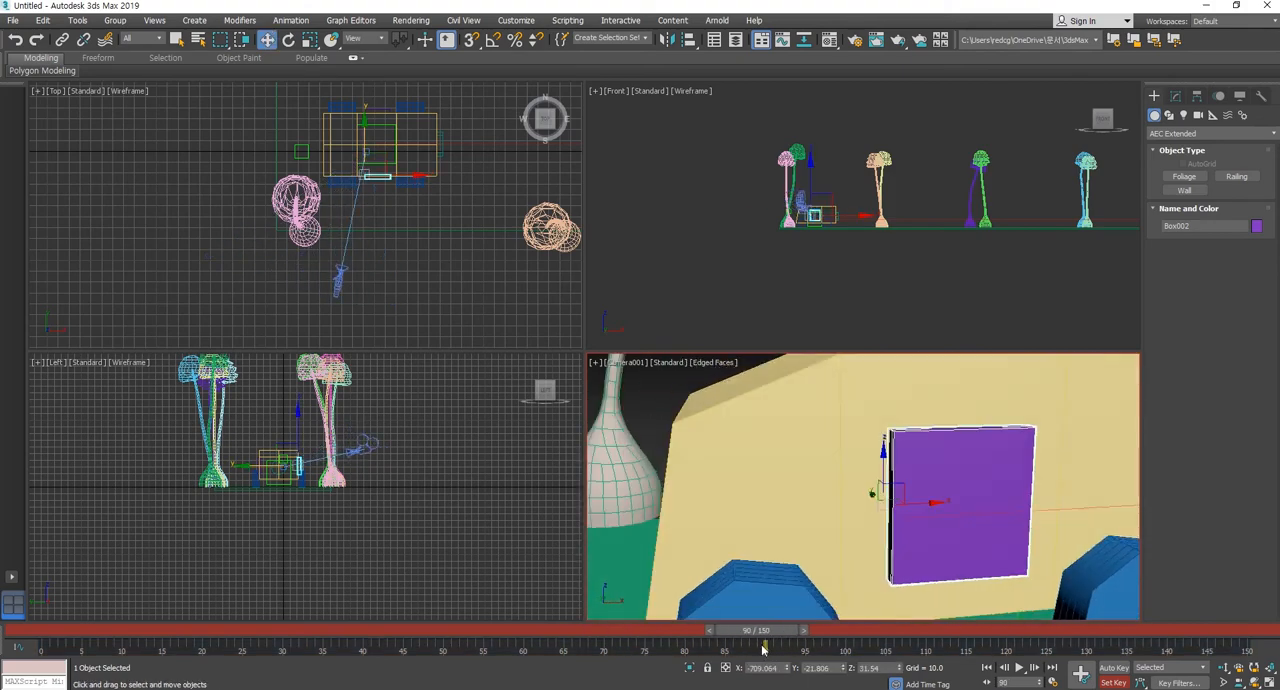
click(1080, 676)
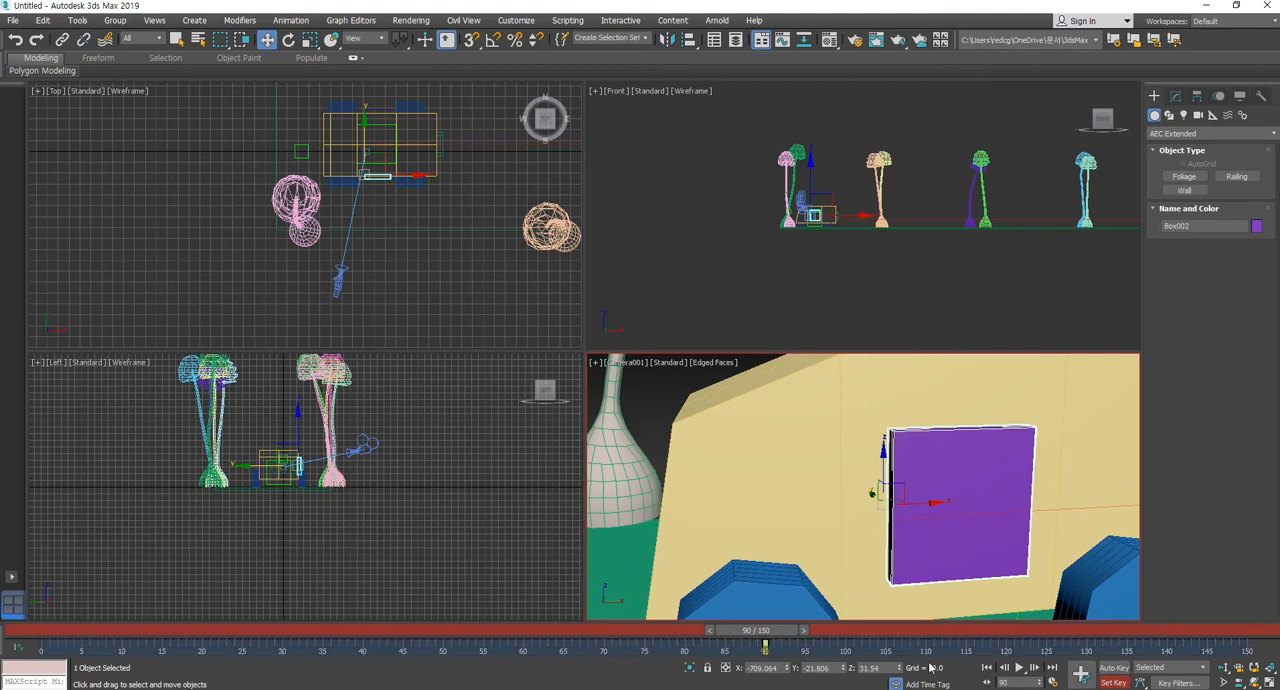
drag(766, 635, 937, 635)
click(1080, 675)
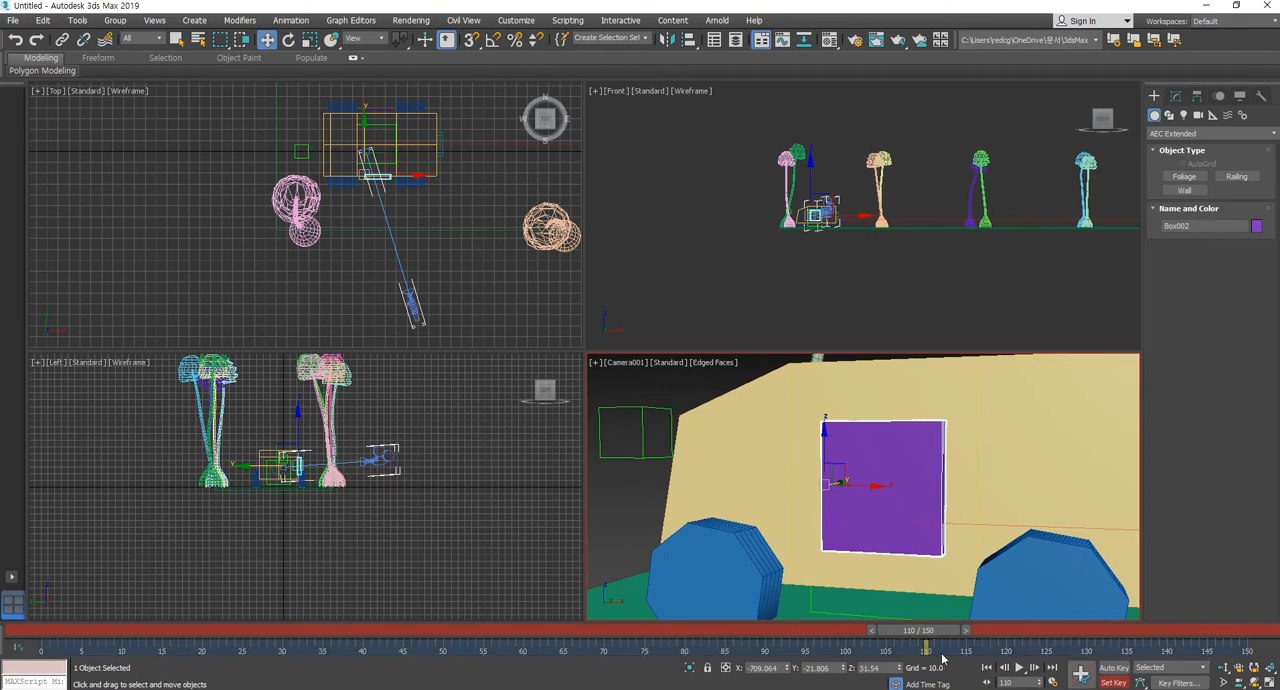
Switch from Set Key to Auto Key mode at frame 110 and activate the Rotate tool for the purple door.
drag(935, 635, 937, 637)
click(1106, 683)
mouse_move(935, 632)
mouse_down()
mouse_move(710, 630)
mouse_move(926, 632)
mouse_up()
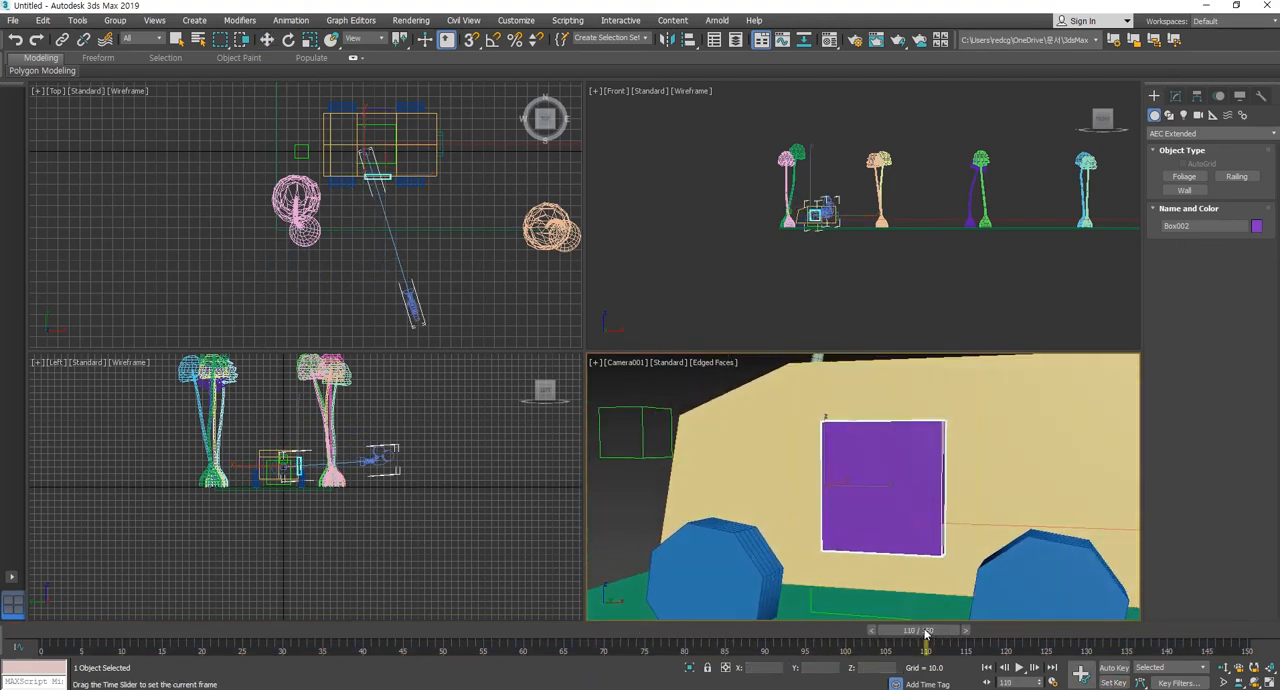
key(w)
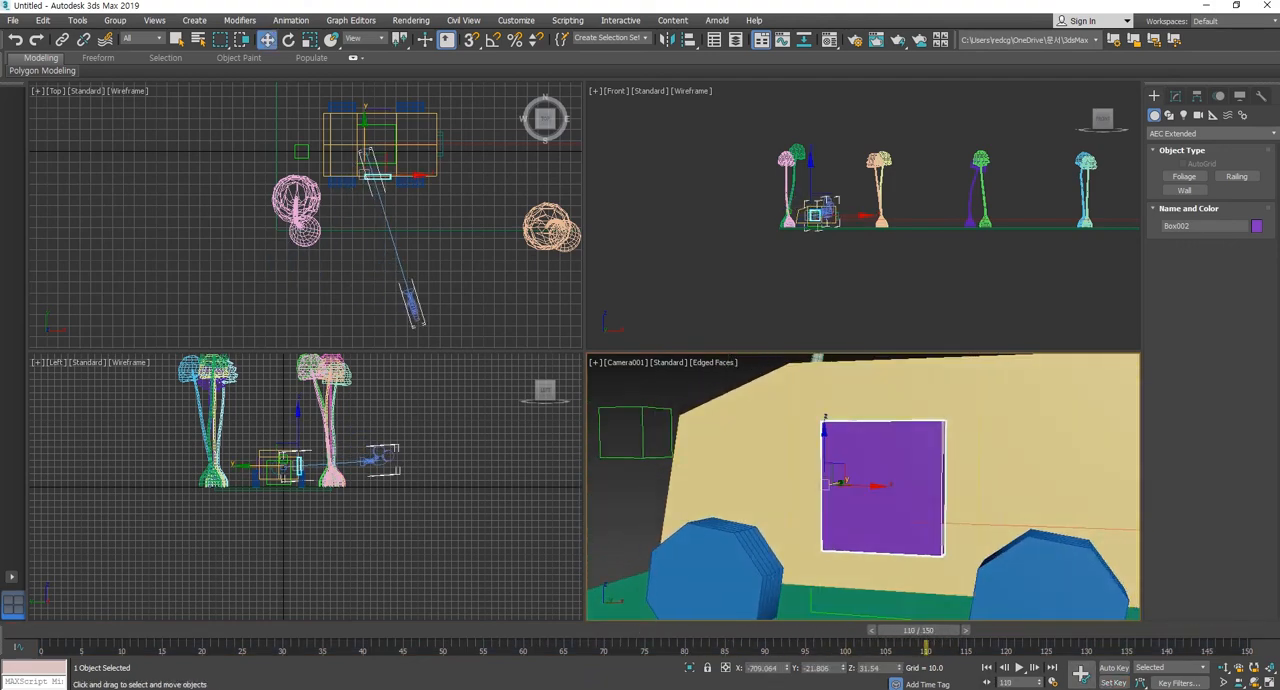
click(1113, 667)
click(288, 39)
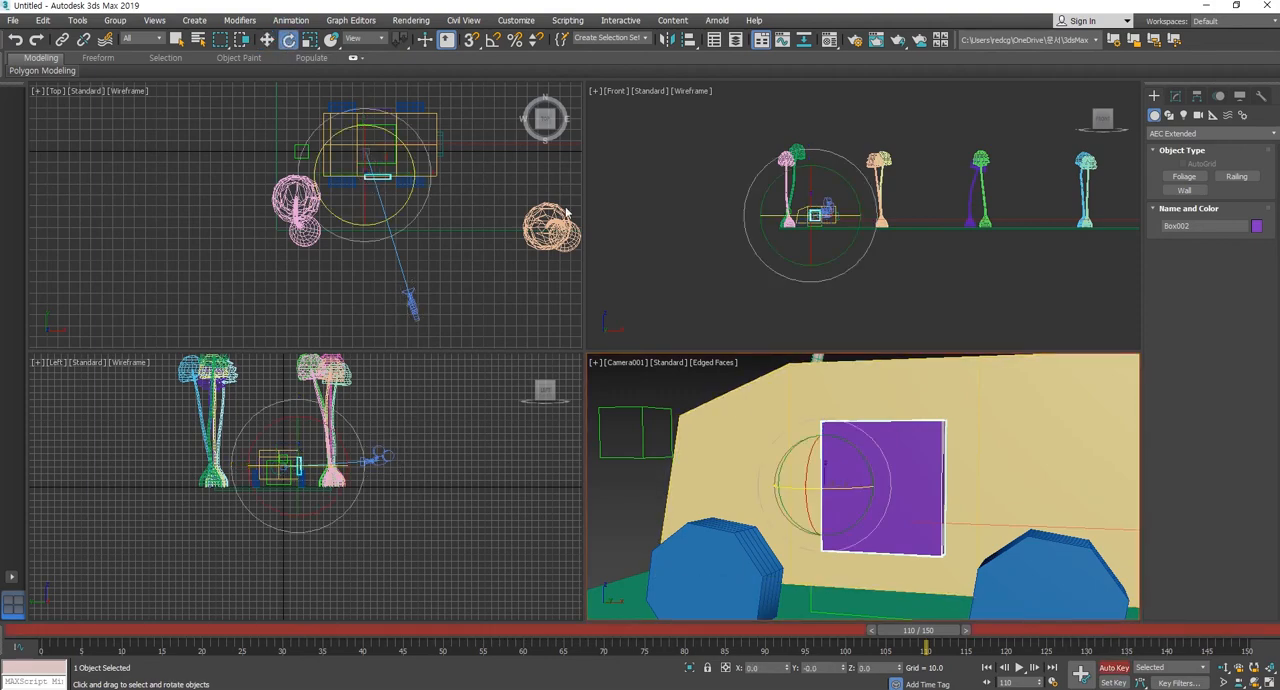
Try swinging the purple door open around Z to about -106° while shifting its keys to frames 110 and 120.
drag(850, 489, 752, 481)
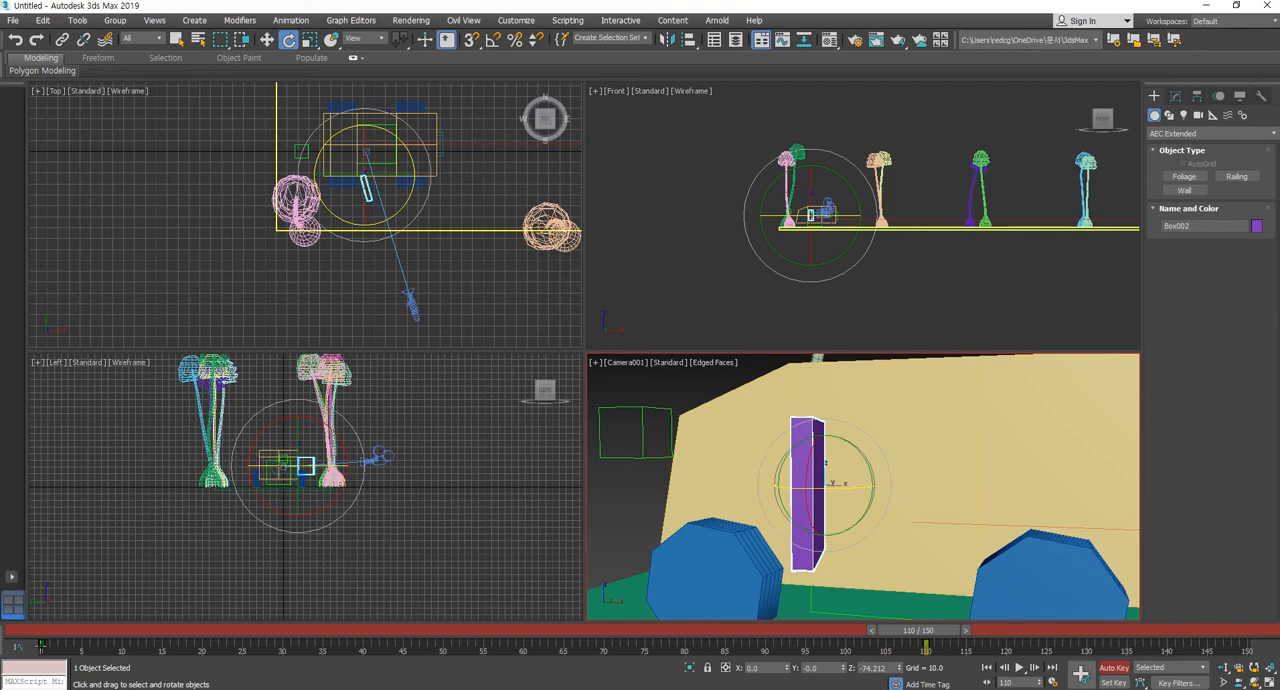
drag(40, 646, 846, 647)
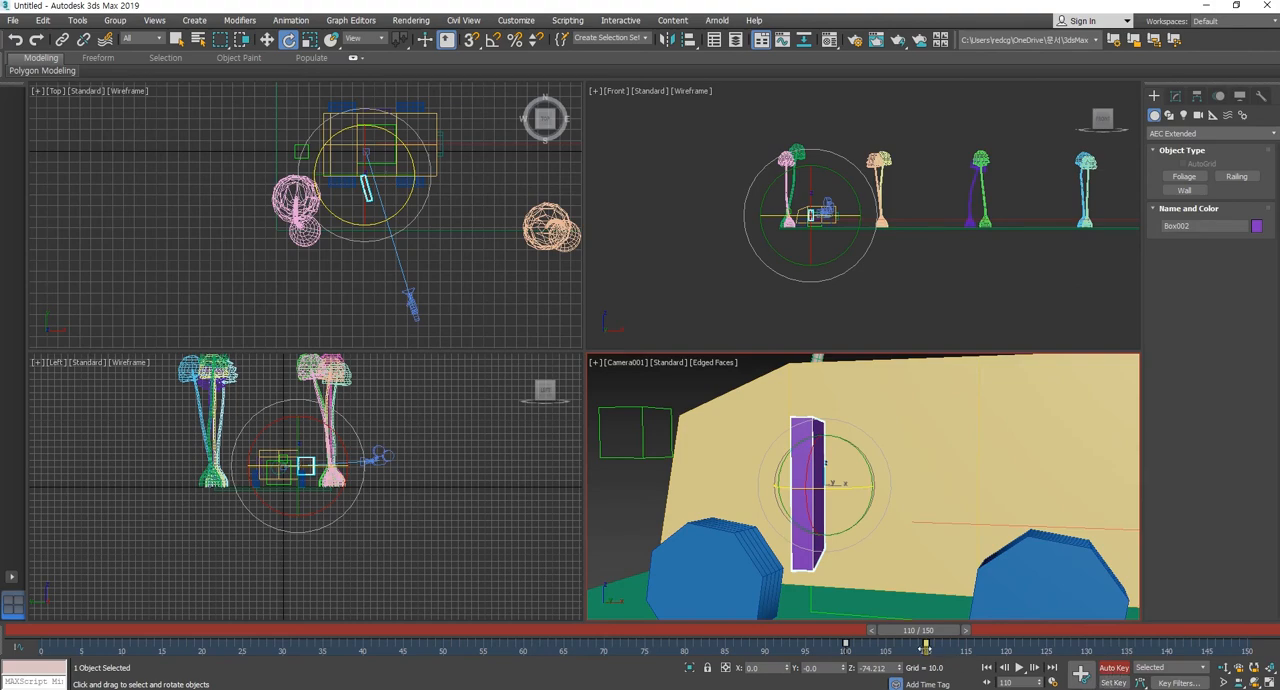
drag(925, 648, 1015, 648)
drag(998, 646, 1019, 631)
key(e)
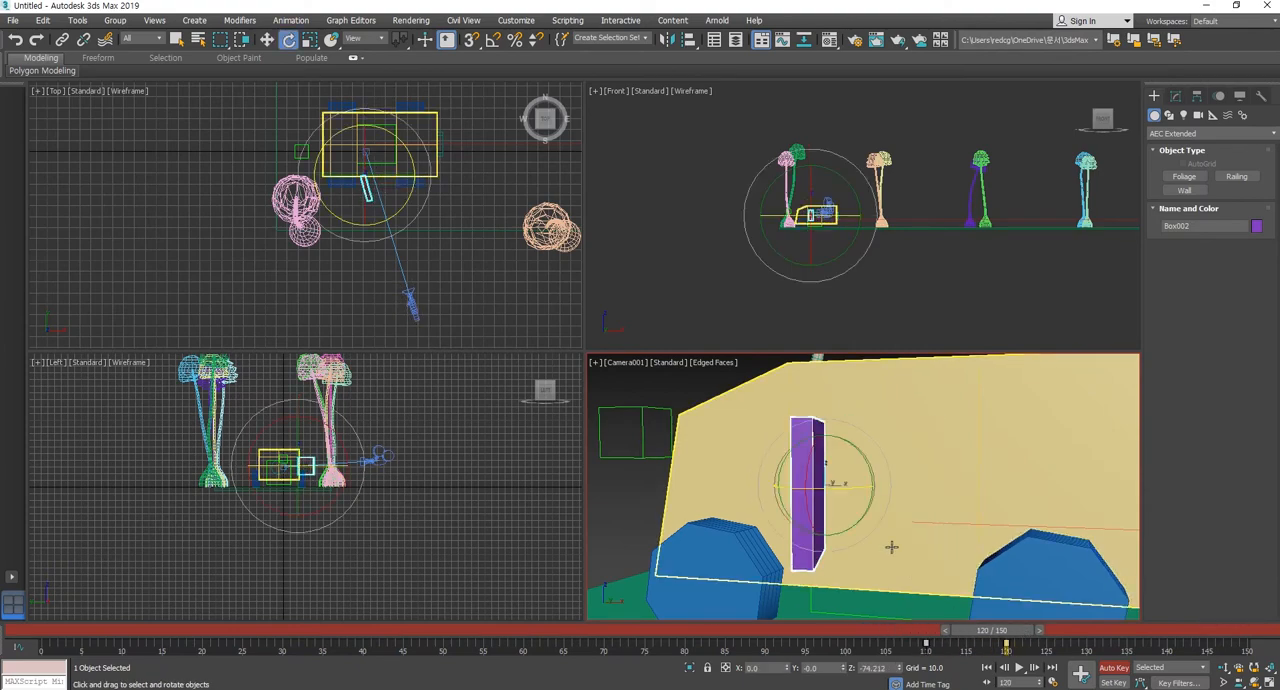
drag(845, 489, 801, 487)
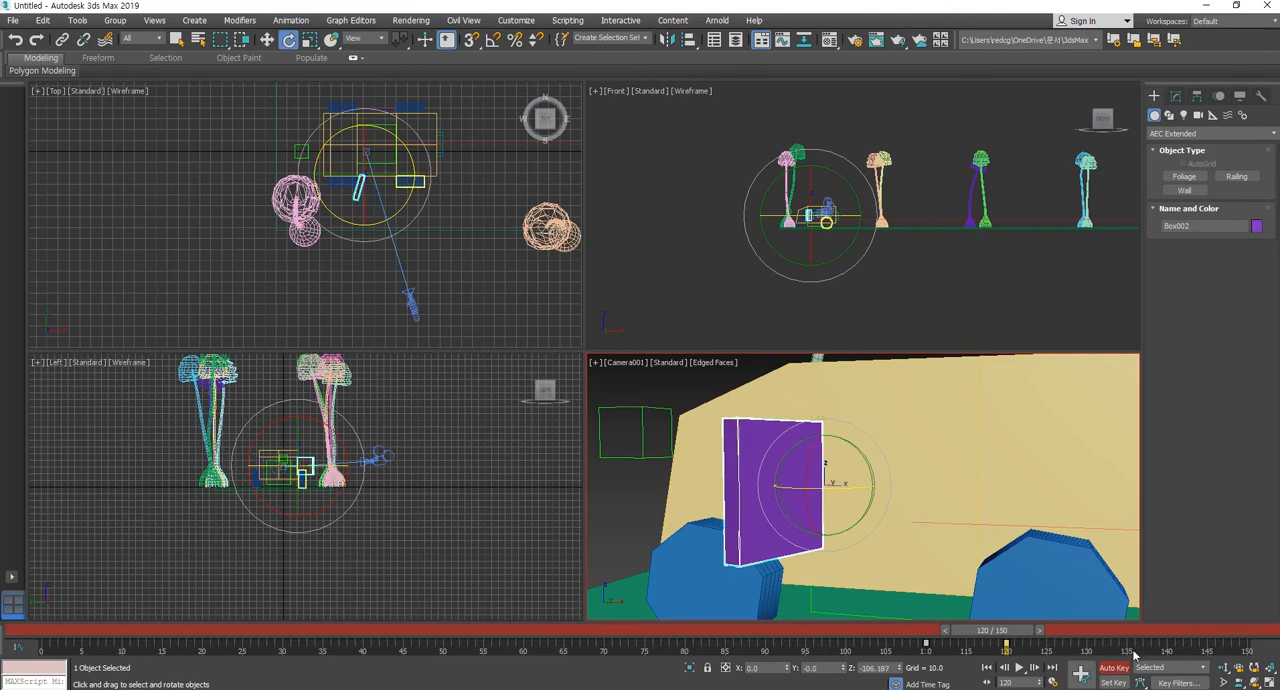
Undo the door's rotation, key moves and key deletion, and return to frame 110.
key(ctrl+z)
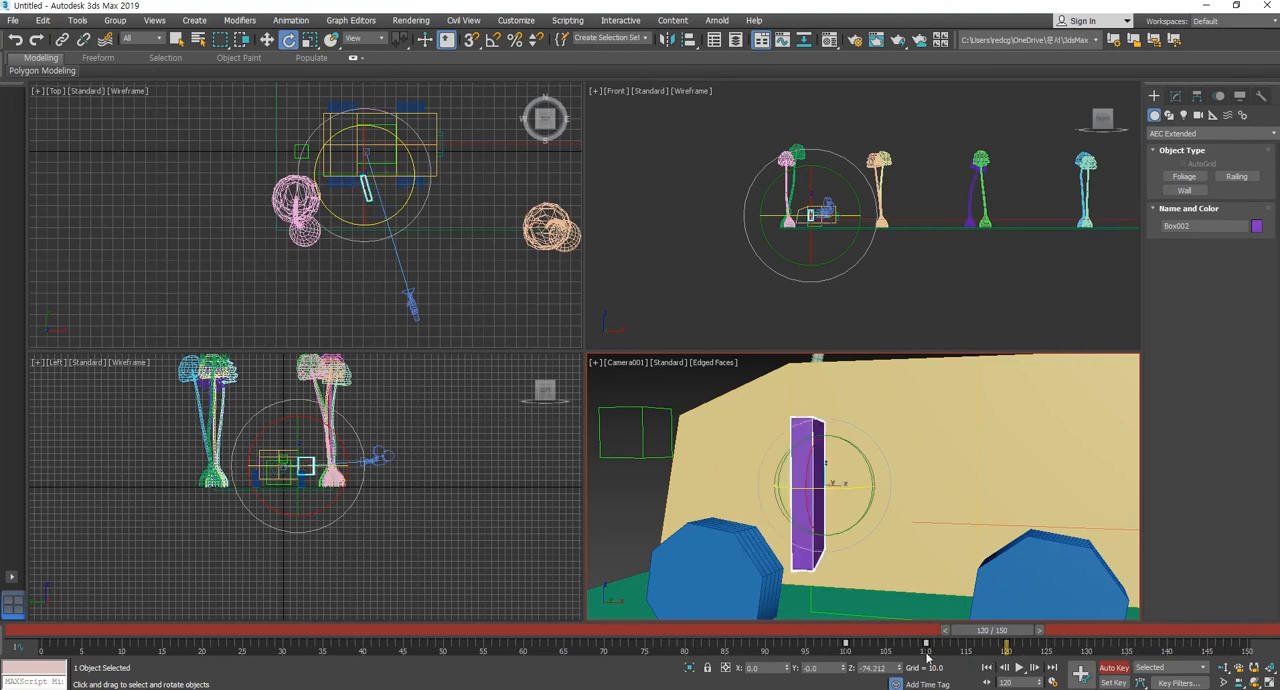
click(768, 644)
key(Delete)
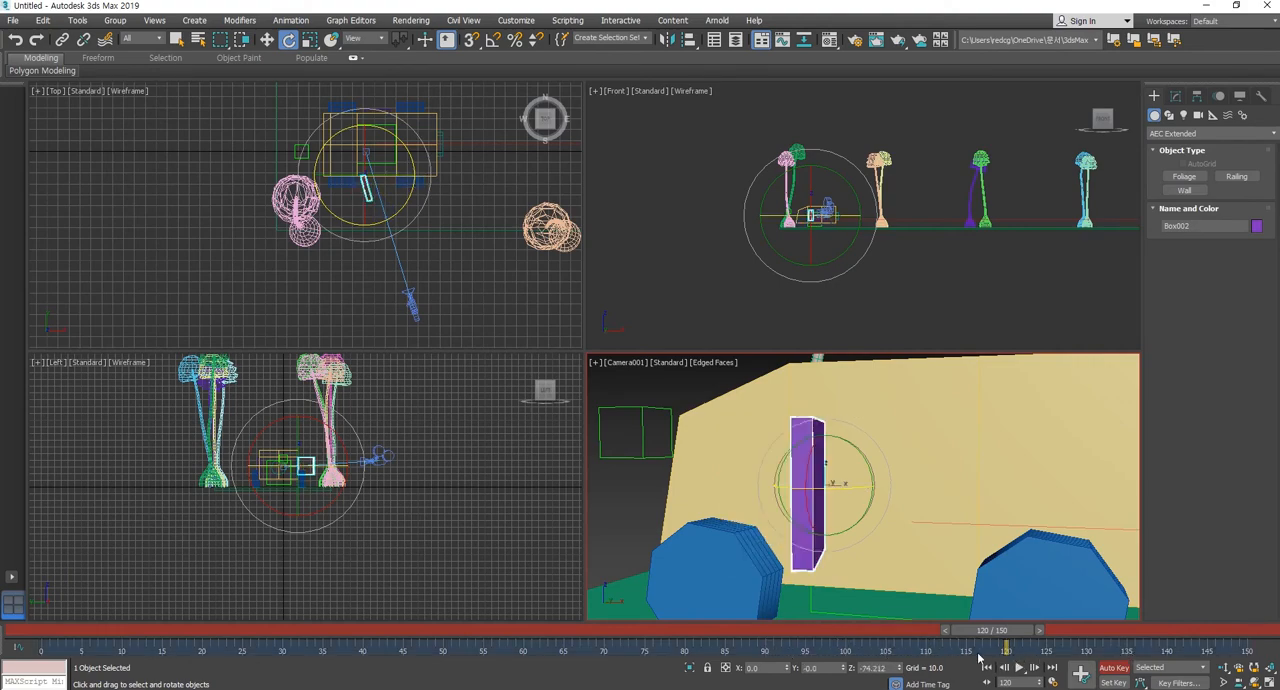
key(ctrl+z)
drag(990, 630, 784, 628)
key(e)
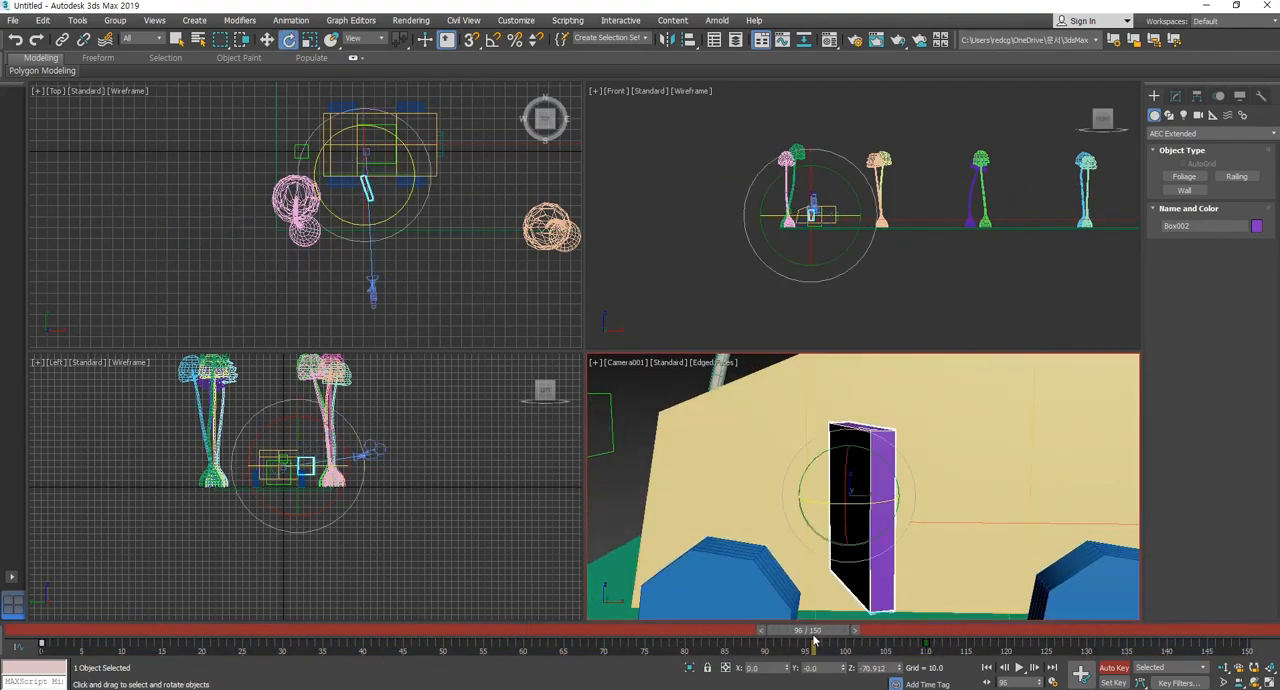
key(ctrl+z)
drag(840, 635, 932, 630)
key(e)
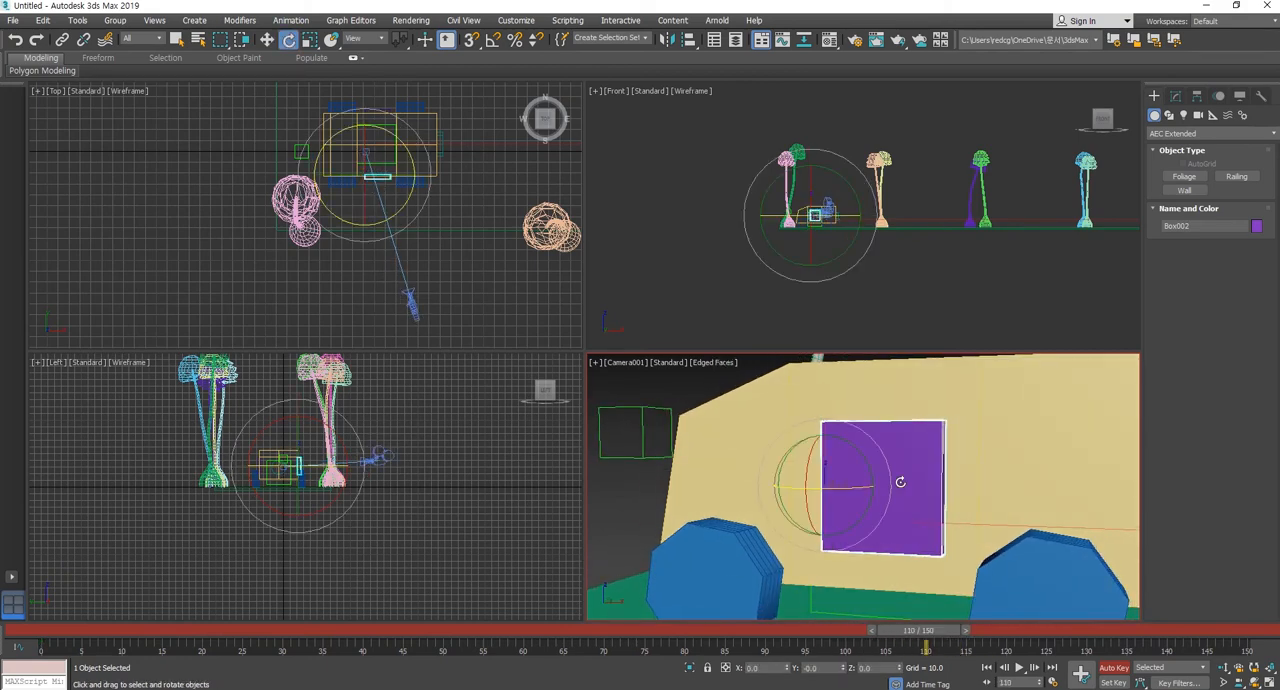
Create a rotation key on the purple door at frame 110, and rotate it around Z to about -101° at frame 120.
right_click(925, 643)
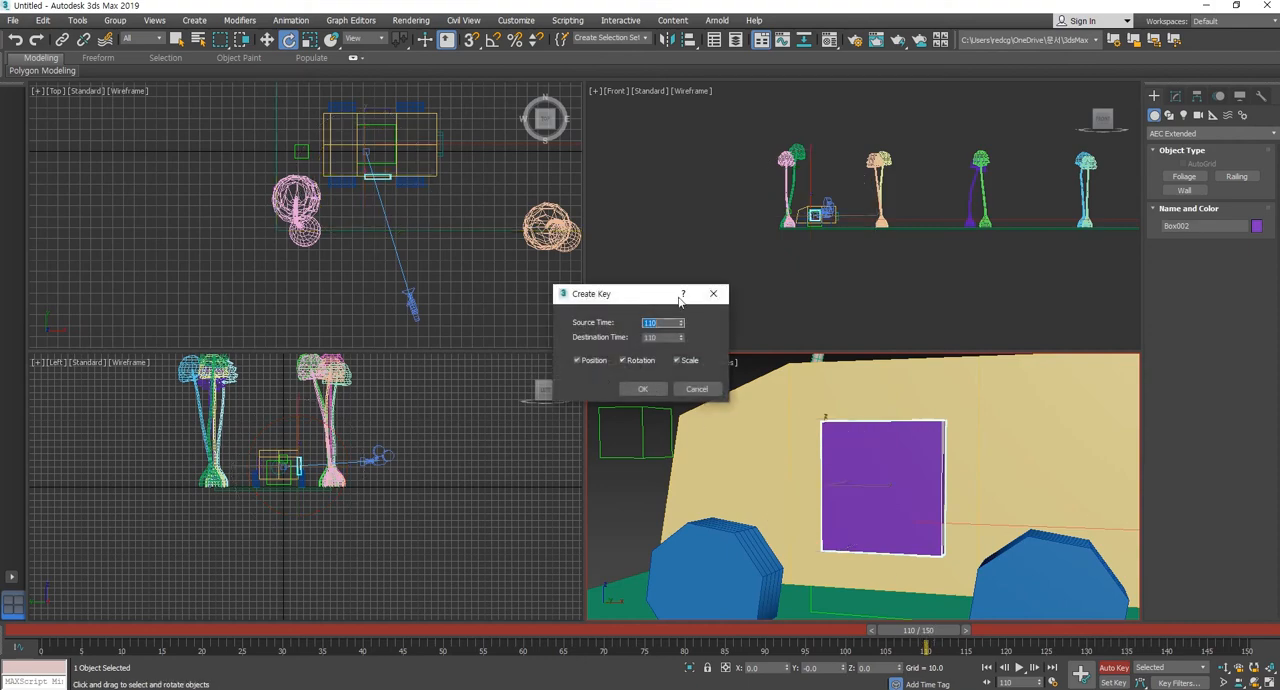
click(643, 388)
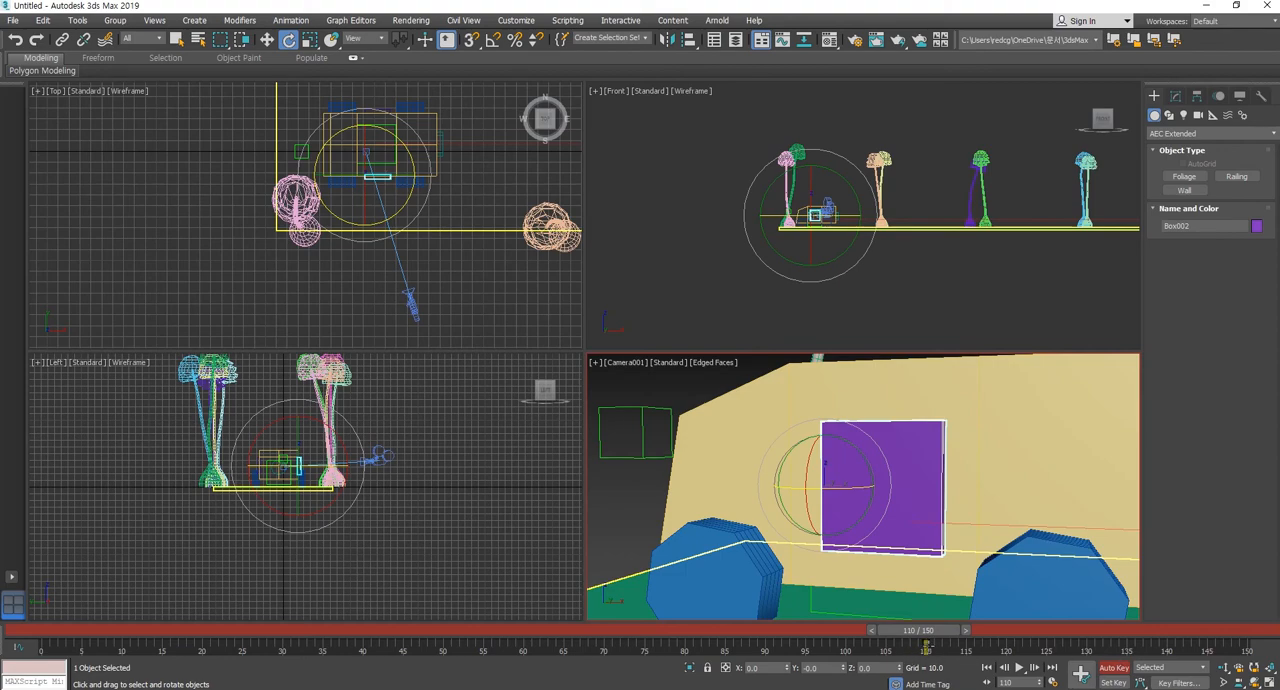
right_click(927, 632)
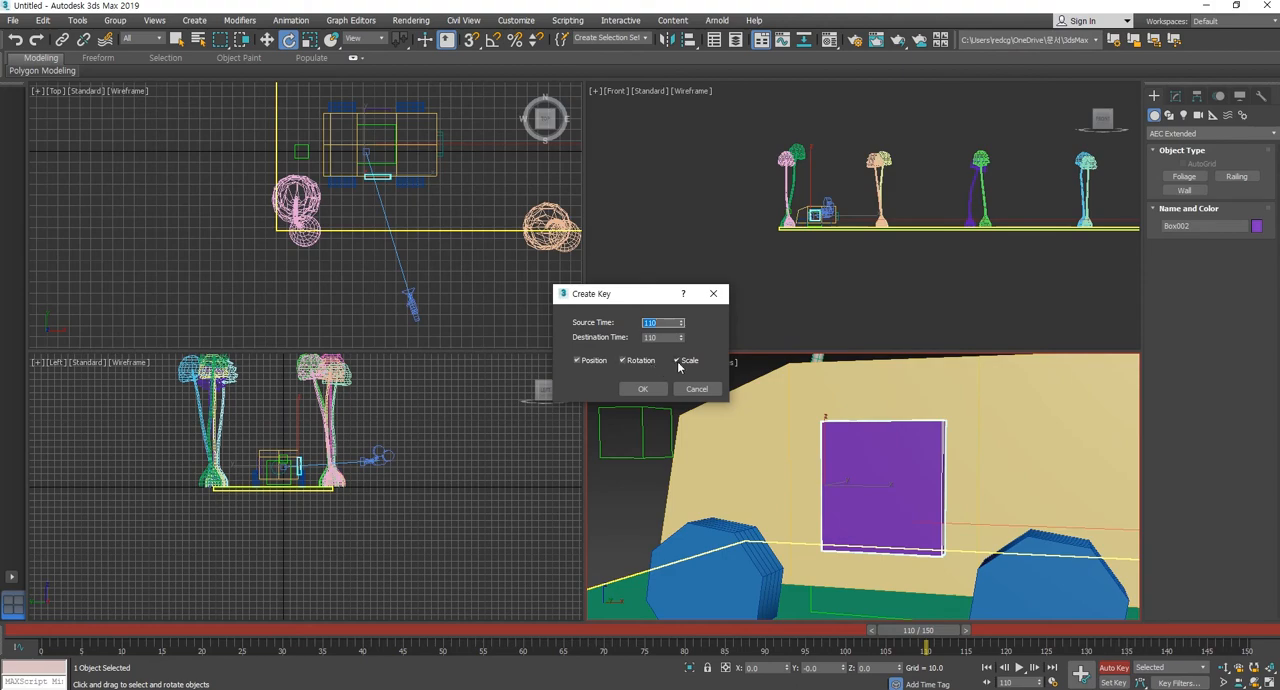
click(591, 362)
click(648, 389)
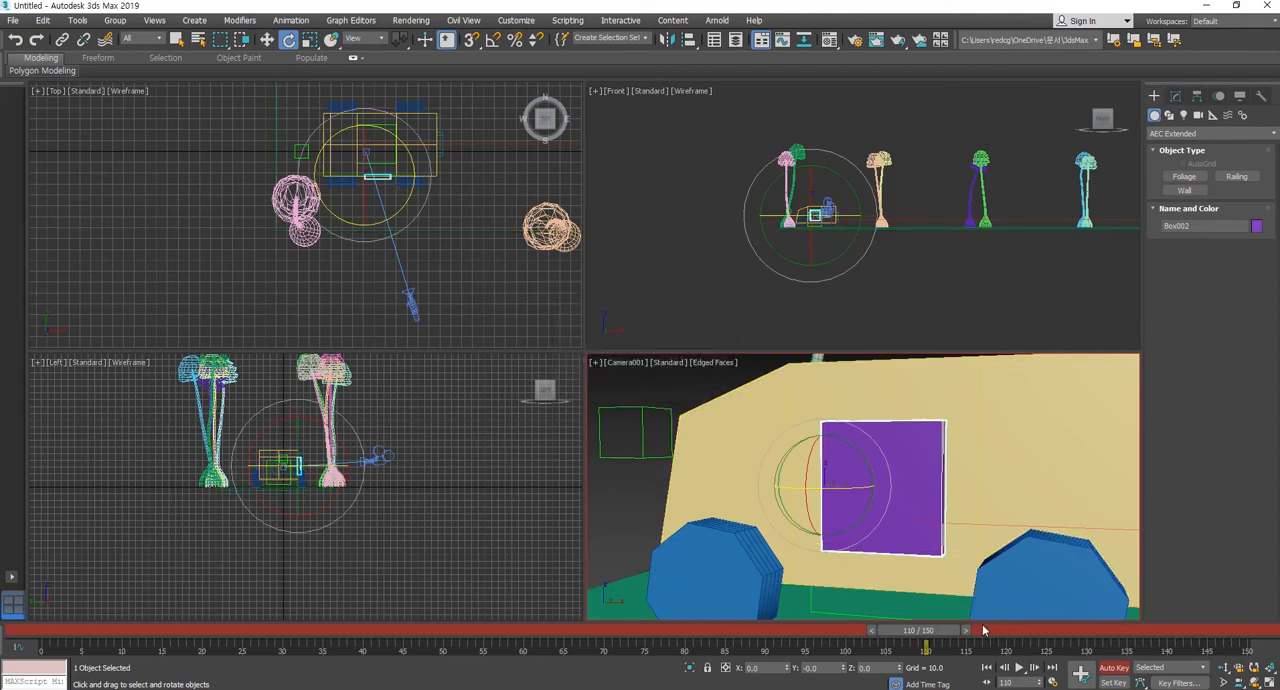
drag(936, 631, 1014, 634)
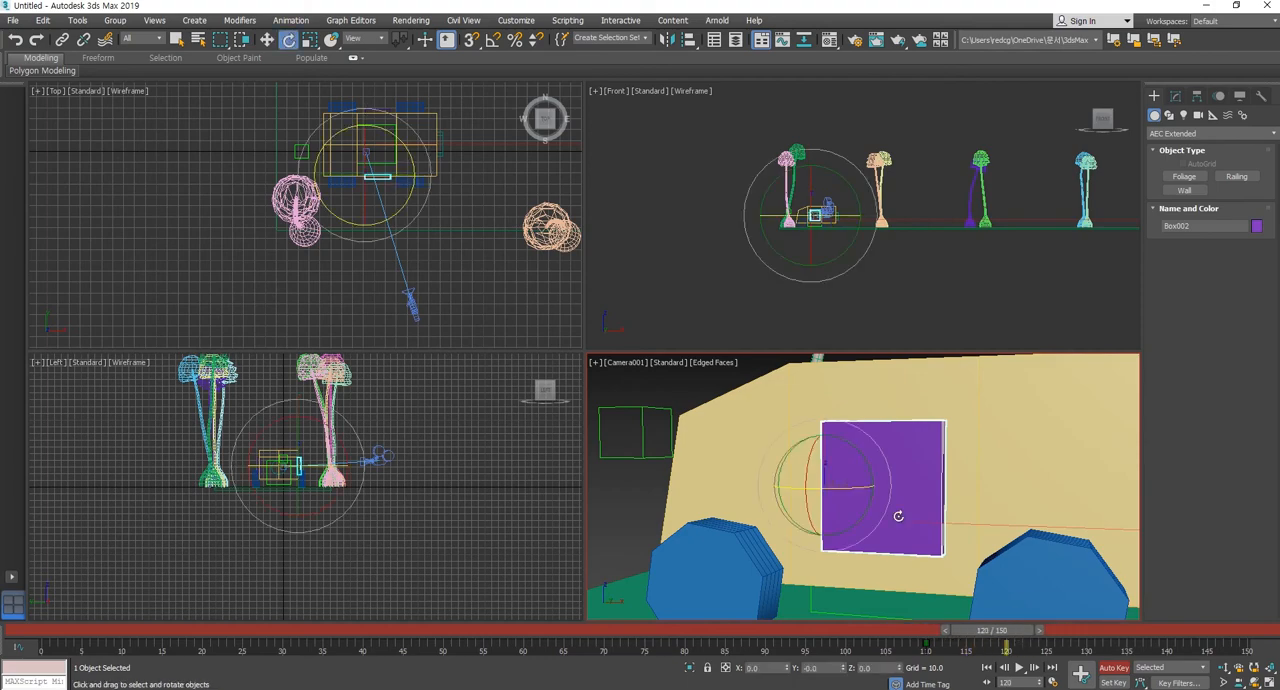
drag(853, 488, 719, 486)
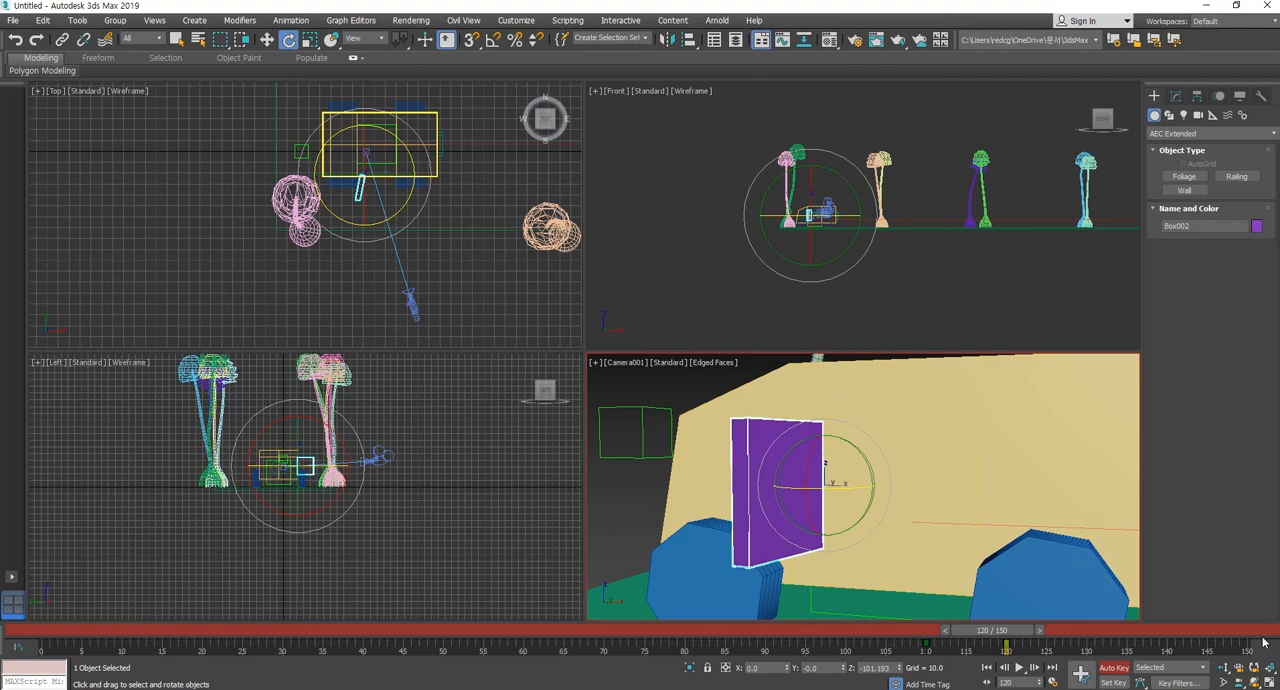
Deselect the door and play the animation from frame 0 to review the door opening.
drag(1014, 630, 45, 625)
click(1105, 499)
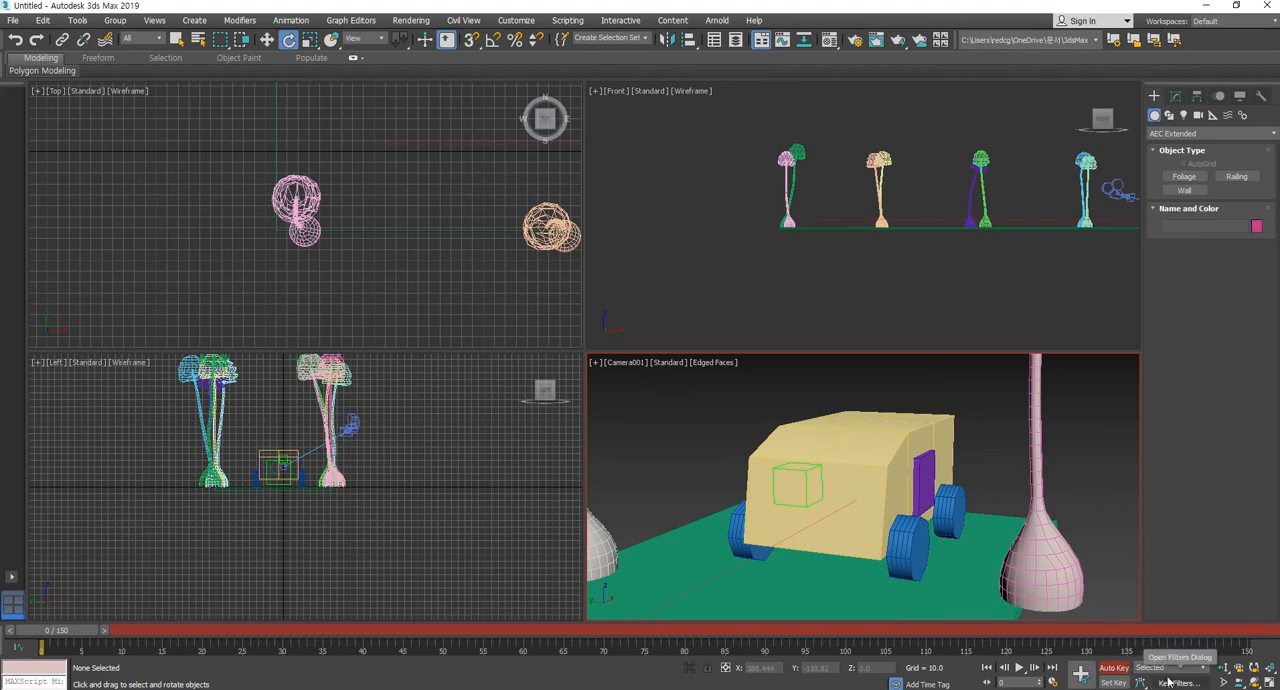
click(1020, 668)
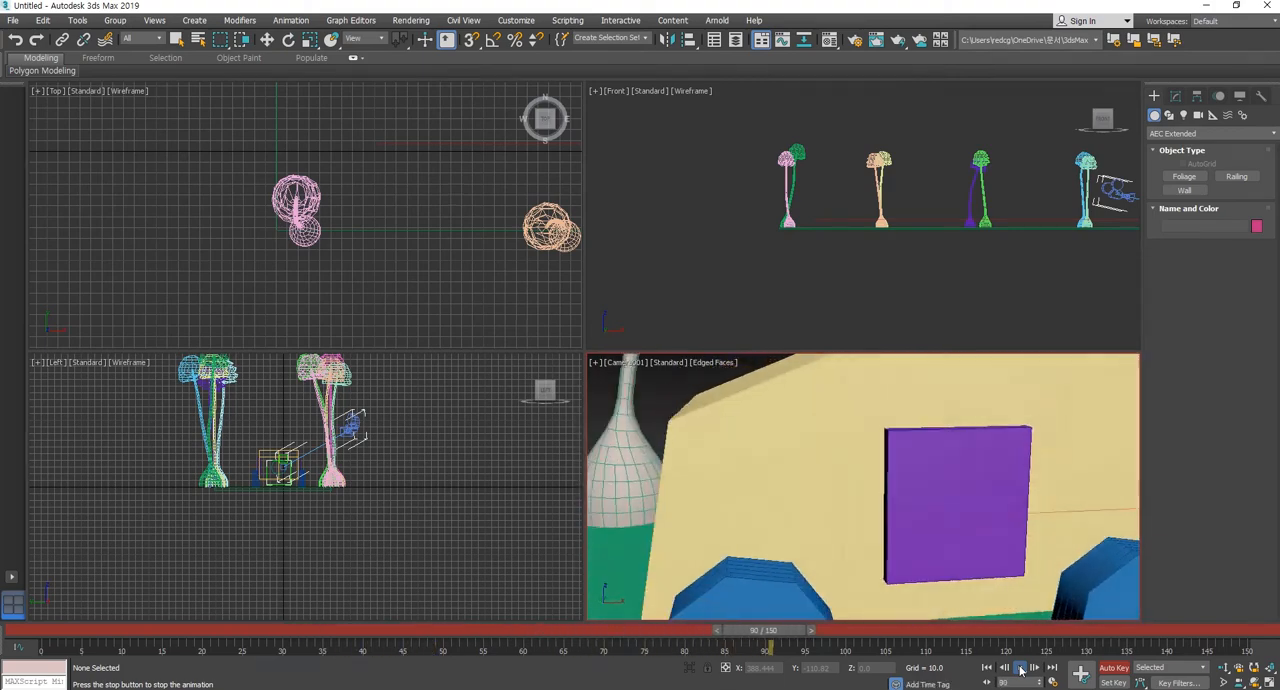
click(1021, 669)
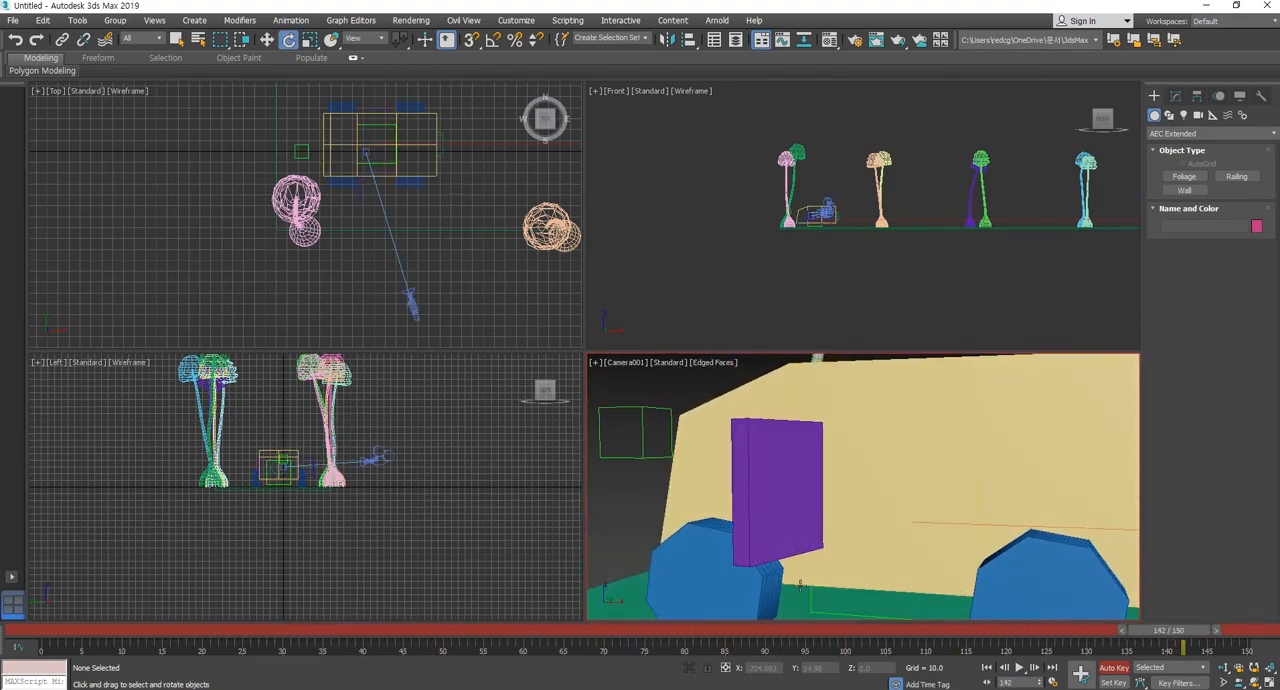
Move the purple door's two rotation keys to frames 130 and 140.
click(757, 477)
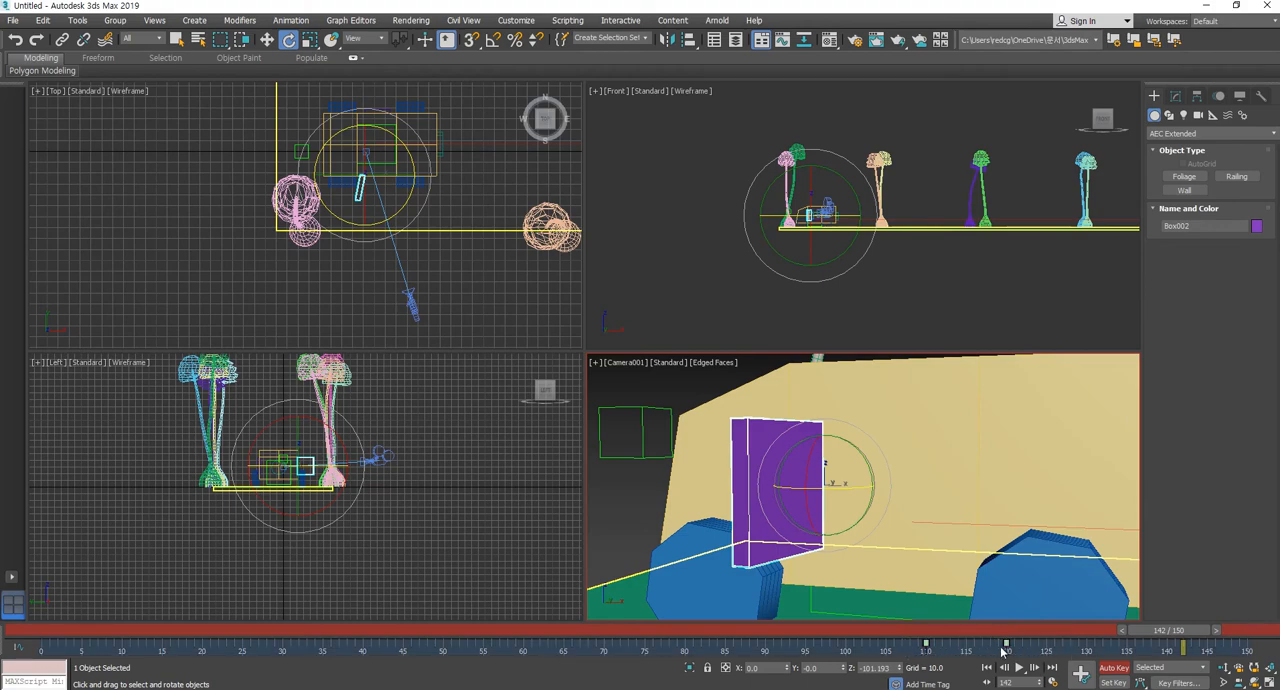
drag(1008, 645, 1170, 638)
key(e)
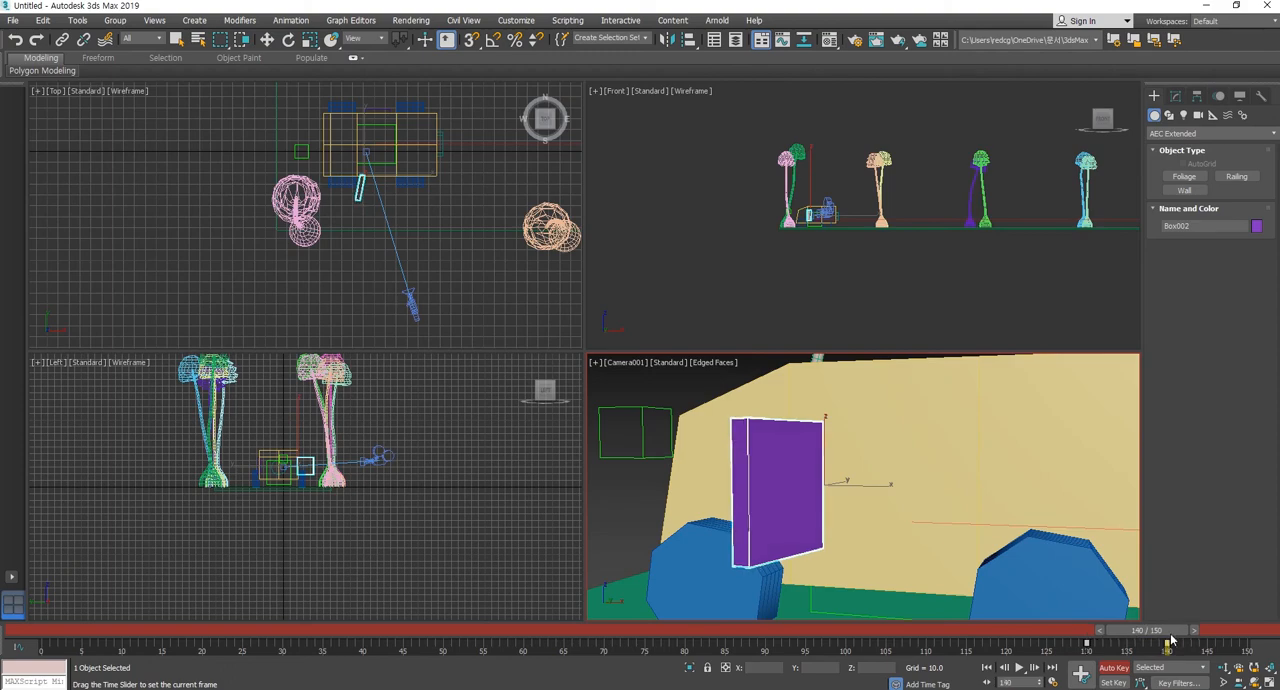
mouse_move(1170, 638)
mouse_down()
mouse_move(1070, 640)
mouse_move(1175, 638)
mouse_up()
key(e)
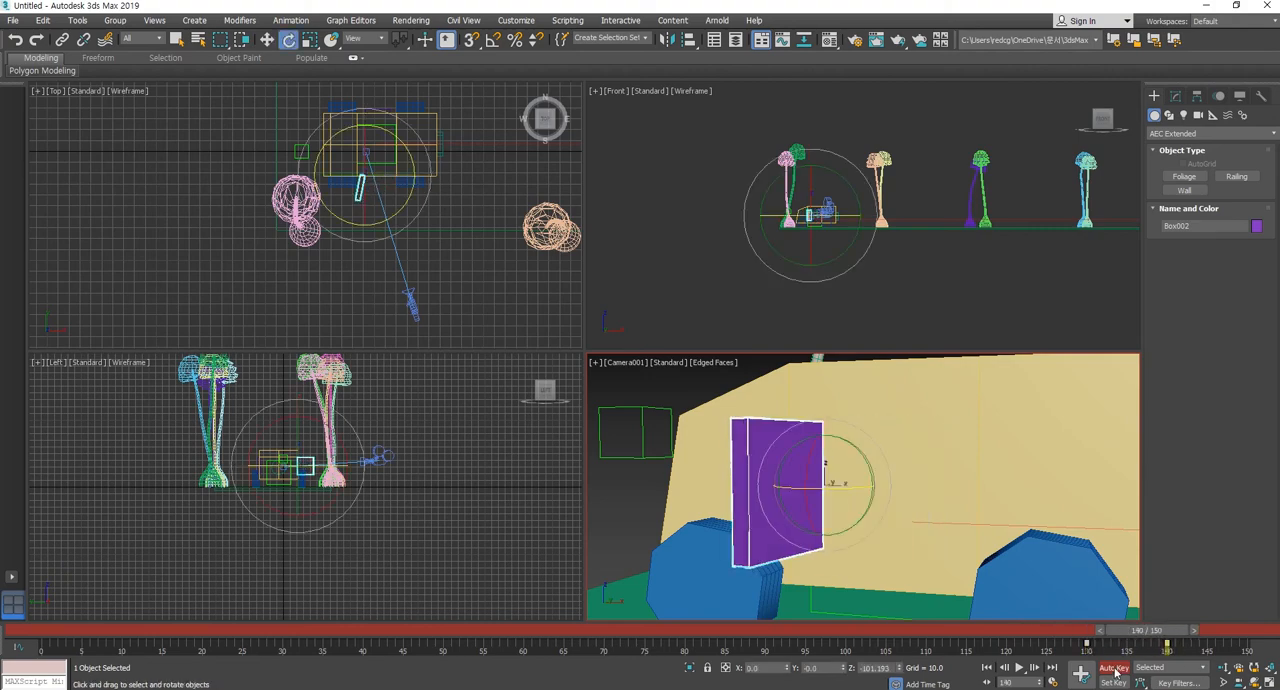
Deselect the door and replay the animation from frame 0 to check the new door timing.
click(987, 667)
click(903, 396)
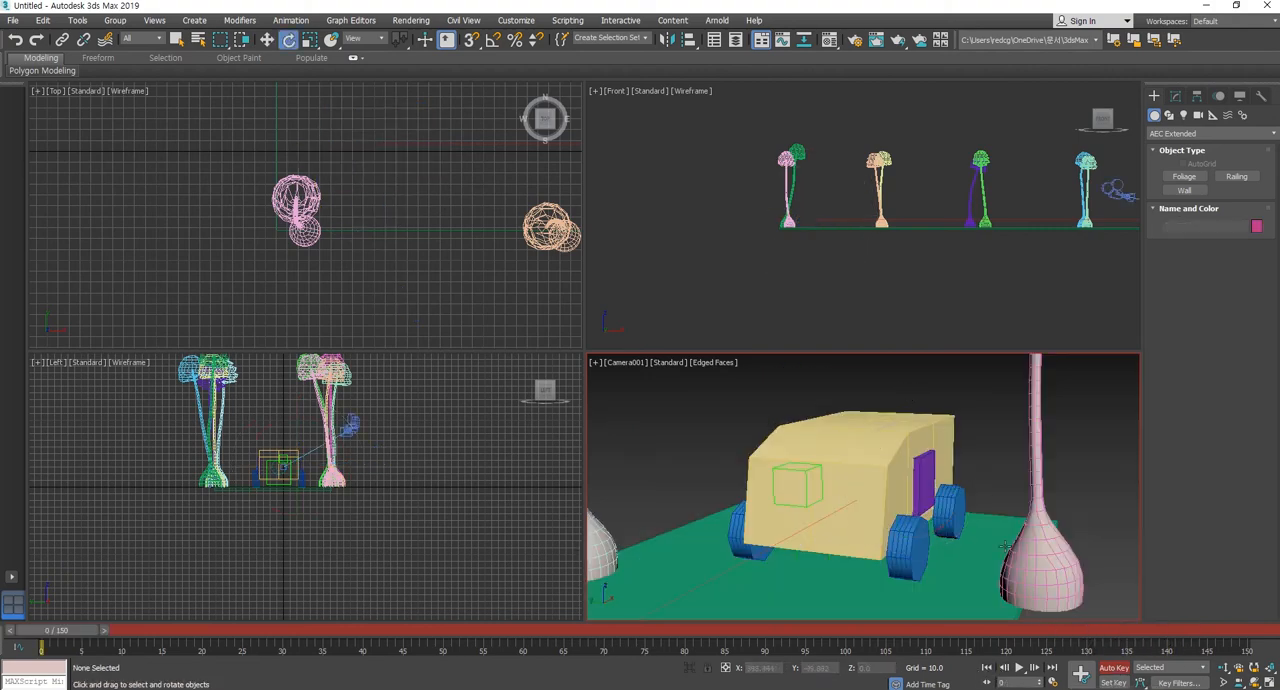
click(1018, 667)
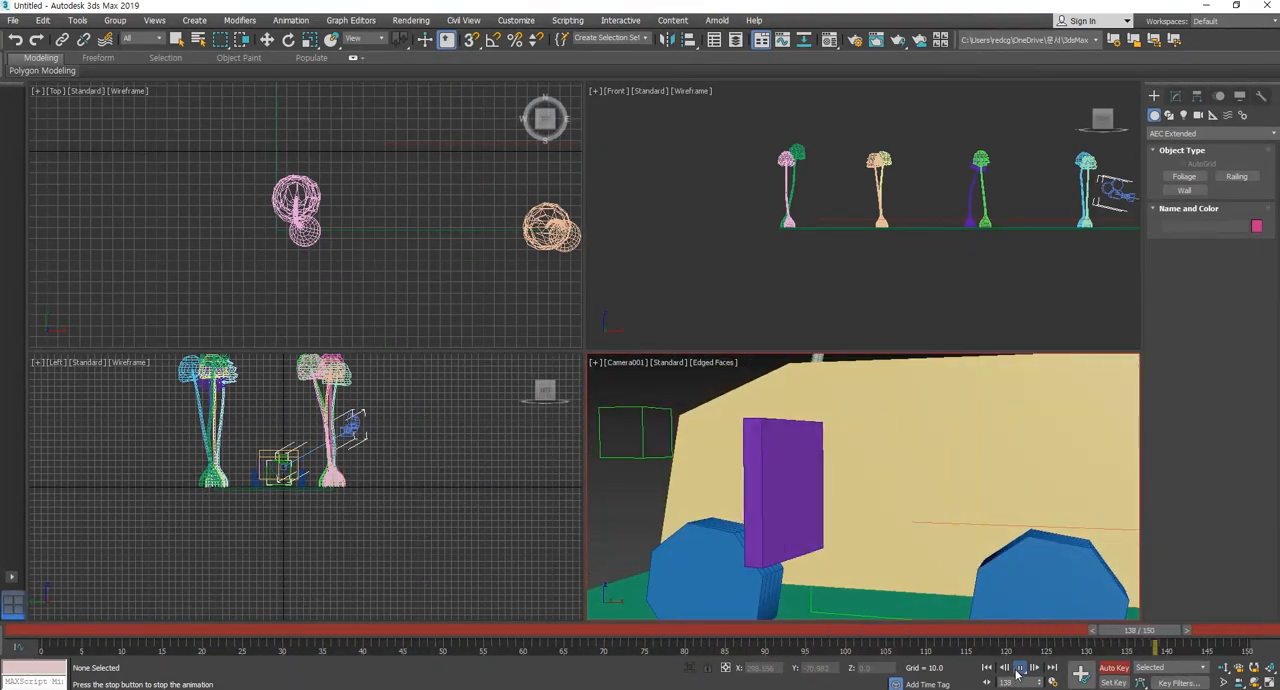
click(1018, 675)
Go to frame 150 and turn off Auto Key mode.
drag(1160, 631, 1212, 620)
click(1113, 672)
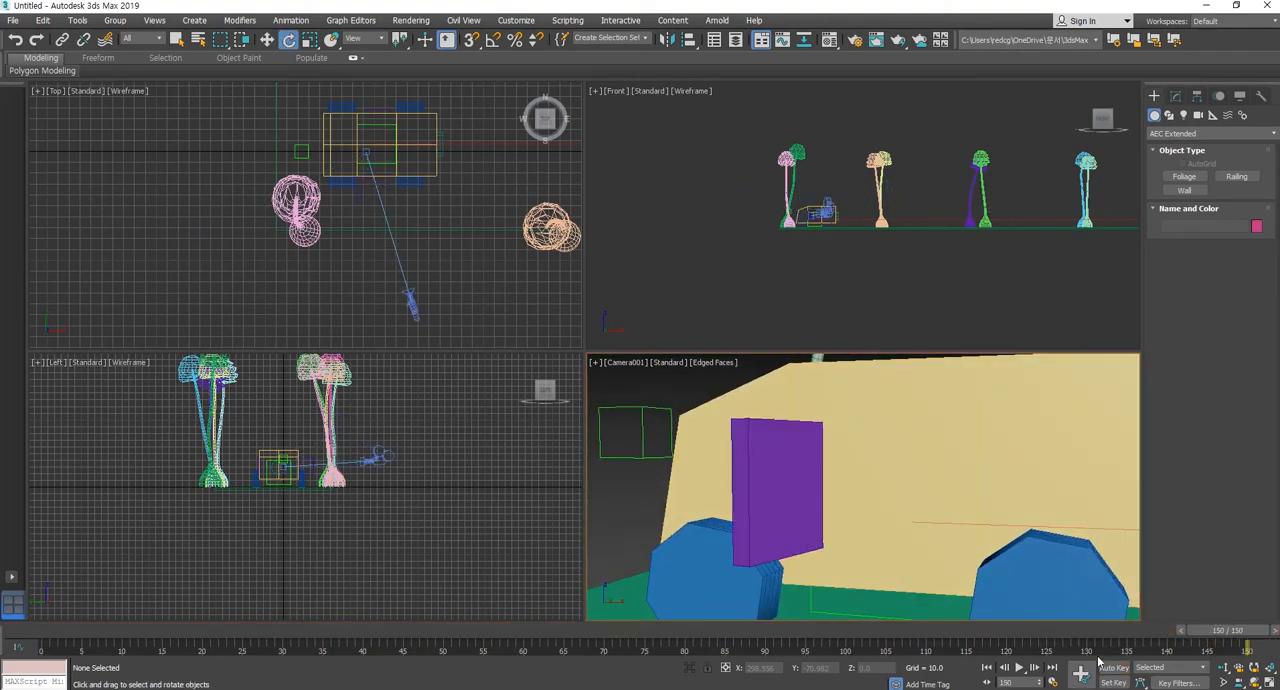
click(451, 281)
key(ctrl+shift+z)
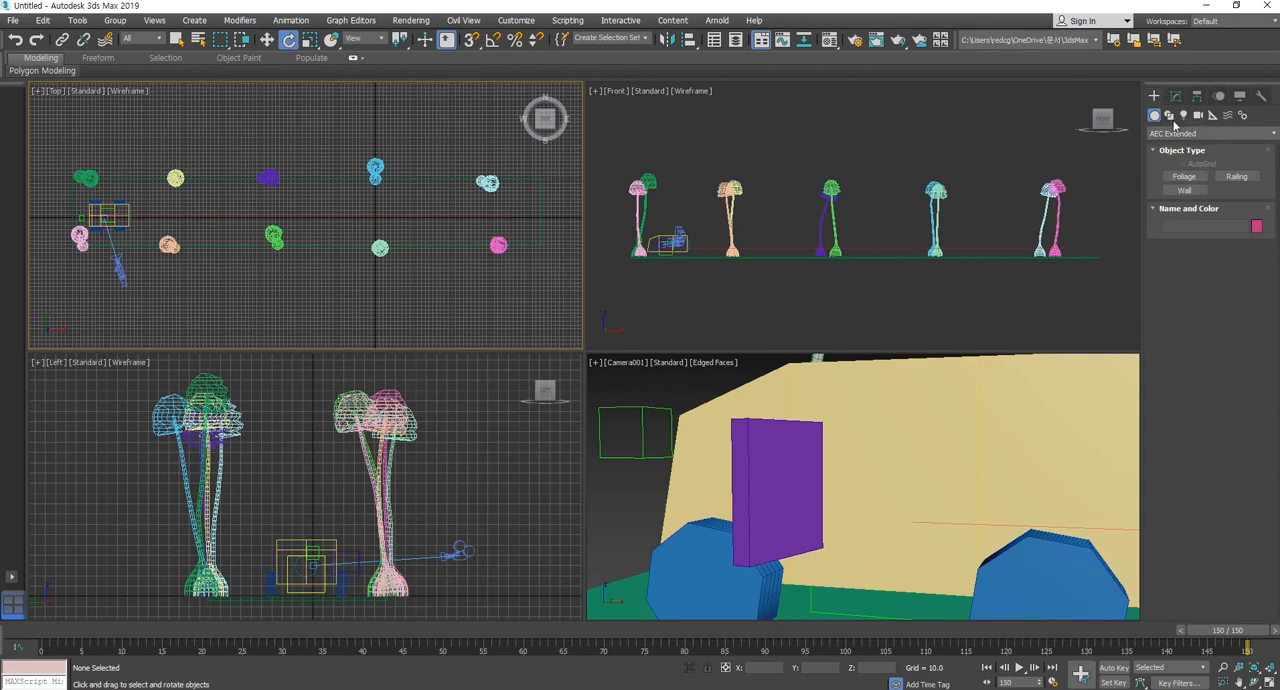
Create a second target camera in the Left view, placed outside the car near the trees and aimed at the purple door.
click(1198, 116)
click(1236, 176)
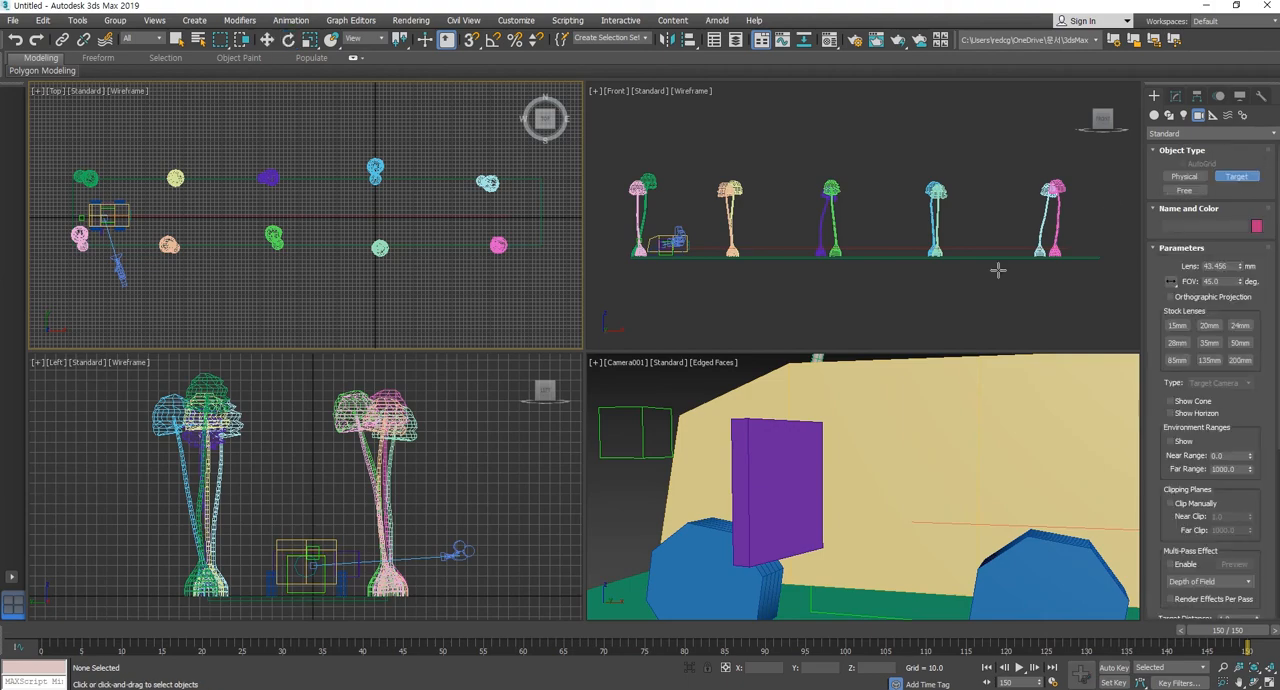
middle_drag(261, 286, 338, 242)
middle_drag(350, 575, 374, 497)
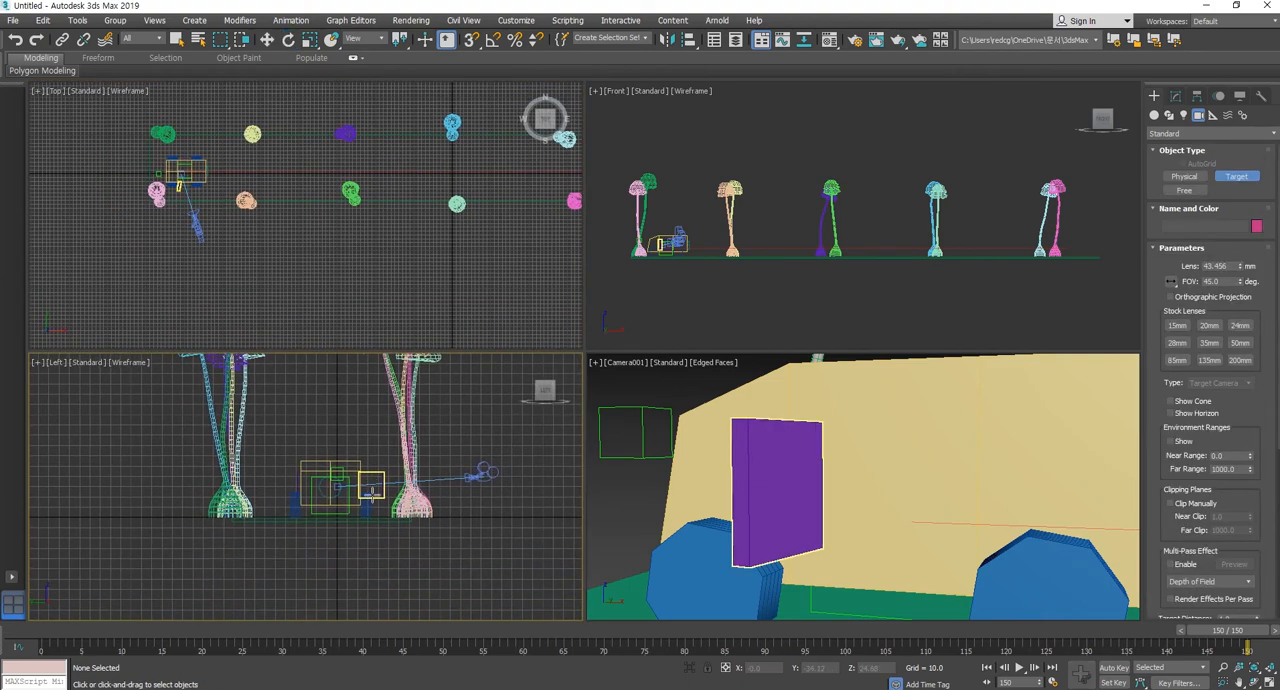
scroll(374, 498, up, 3)
drag(537, 483, 336, 491)
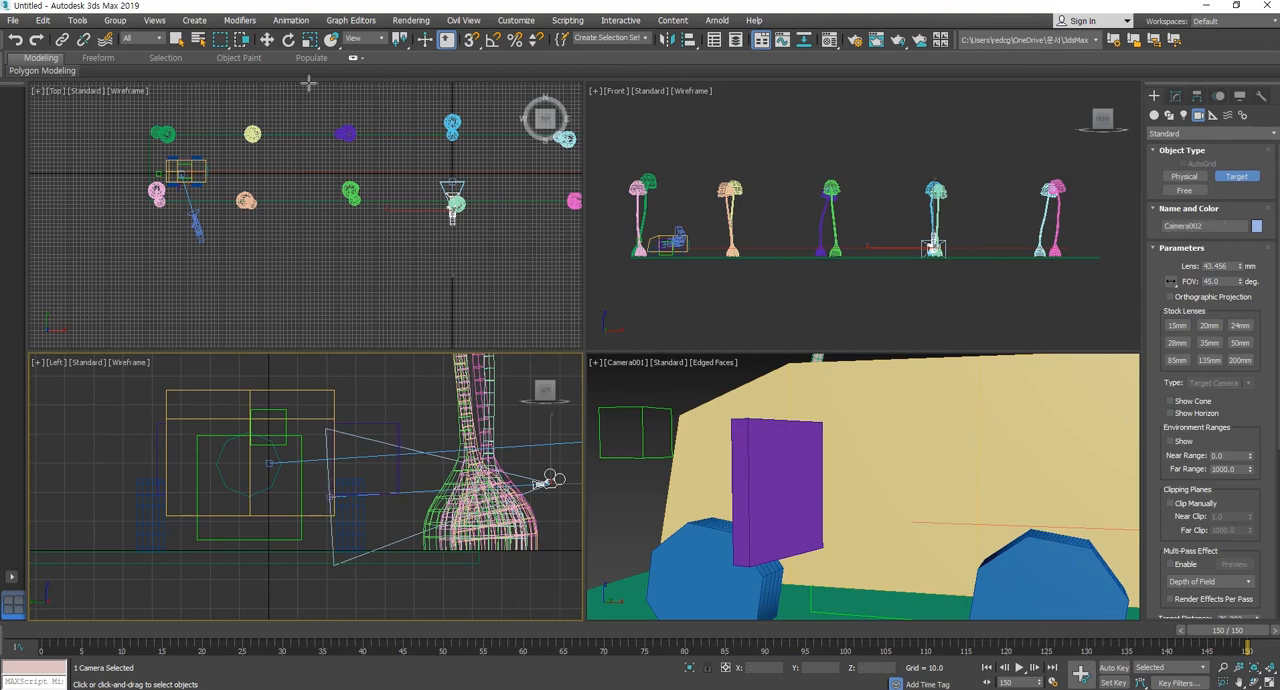
Select the new camera with its target and move both along X beside the car's door, to about X -711.
click(267, 39)
middle_drag(486, 263, 479, 269)
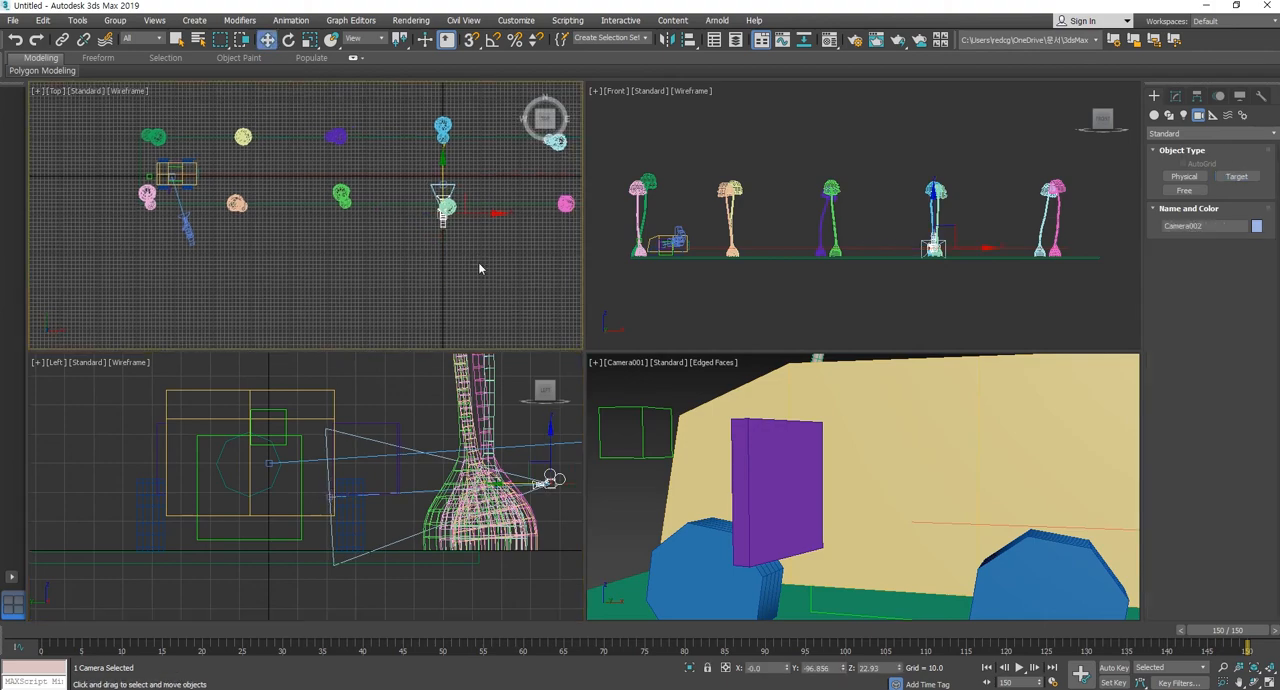
click(416, 492)
middle_click(396, 223)
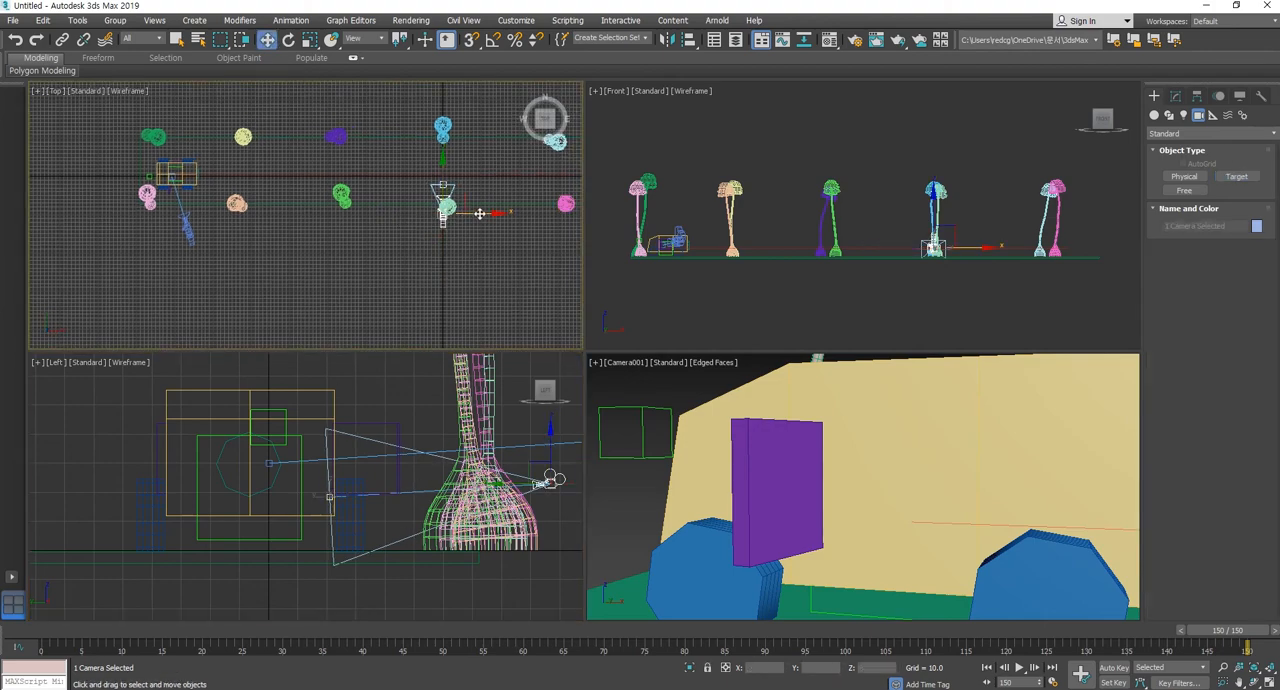
drag(480, 215, 205, 217)
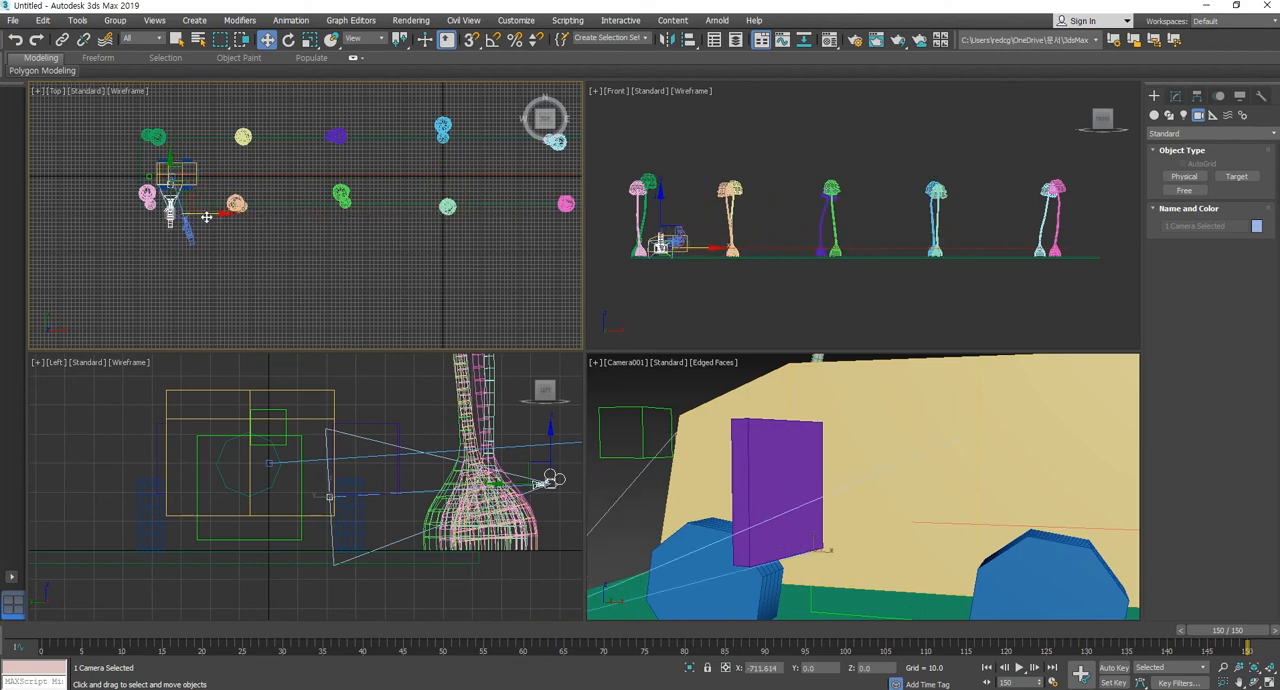
Show Camera002 in the shaded camera viewport and shift its framing sideways along the car's side.
click(882, 430)
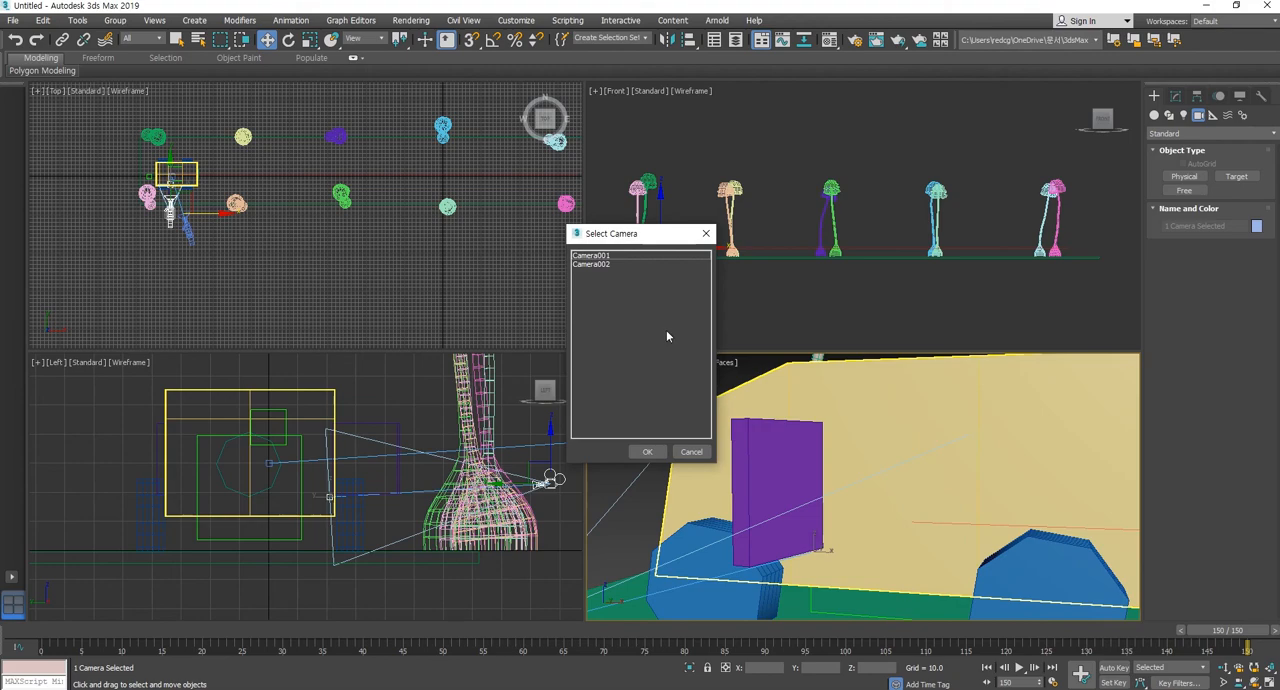
click(600, 263)
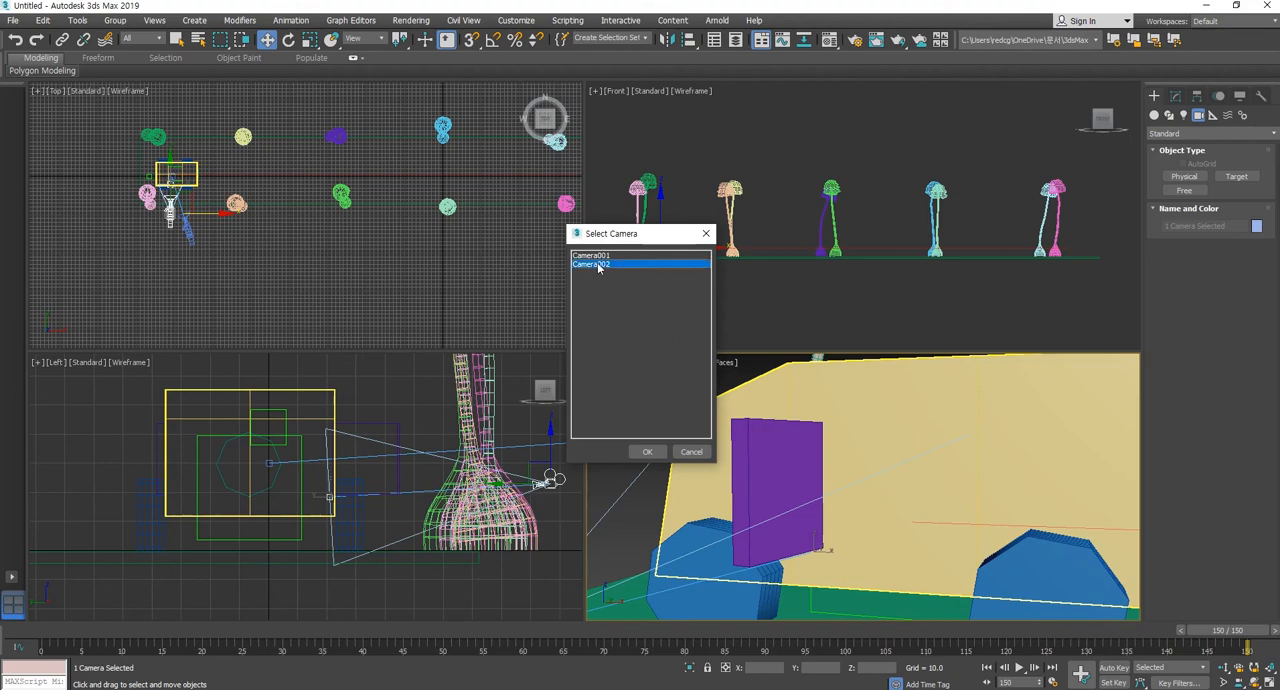
click(647, 451)
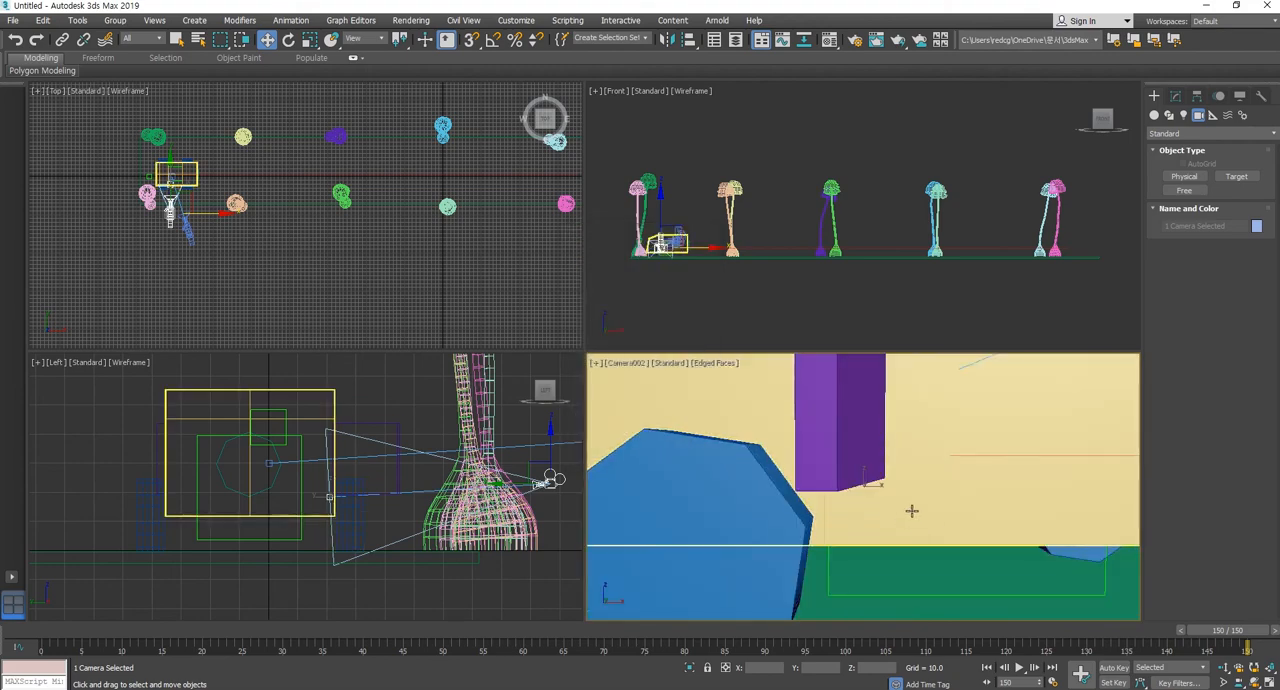
middle_drag(911, 509, 814, 492)
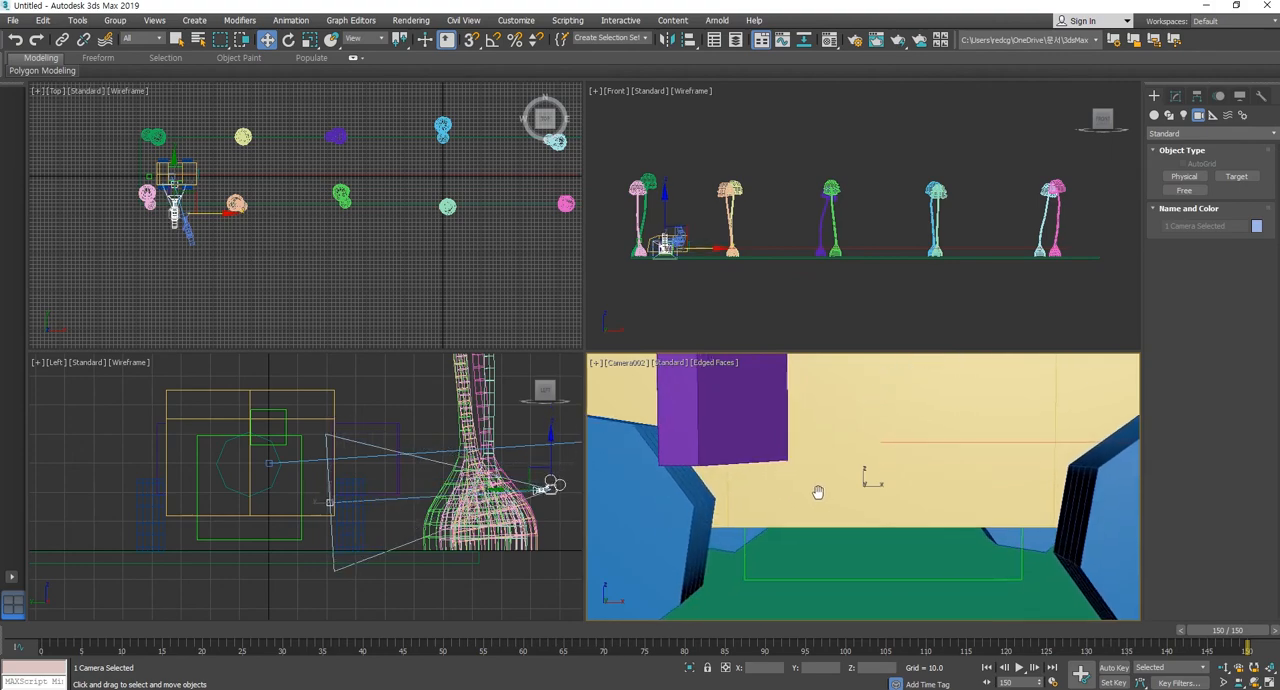
Rename the first camera as sc01.
click(184, 228)
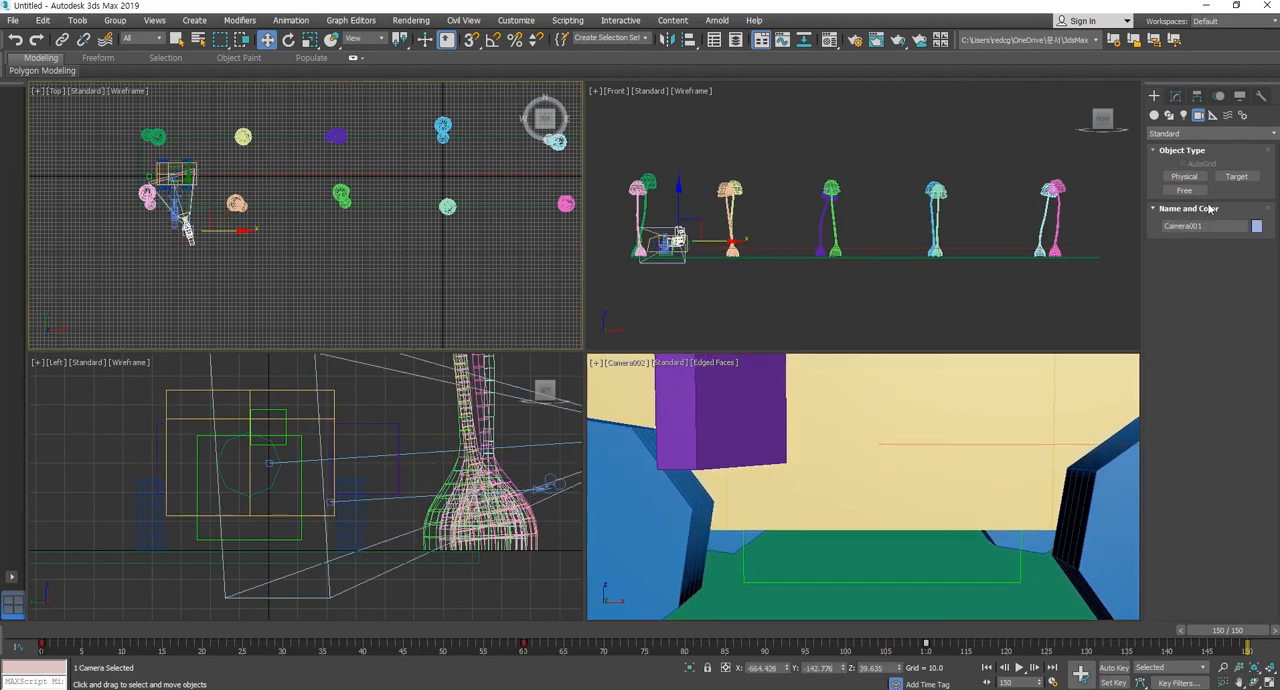
click(1217, 227)
text(sc)
key(Return)
click(184, 271)
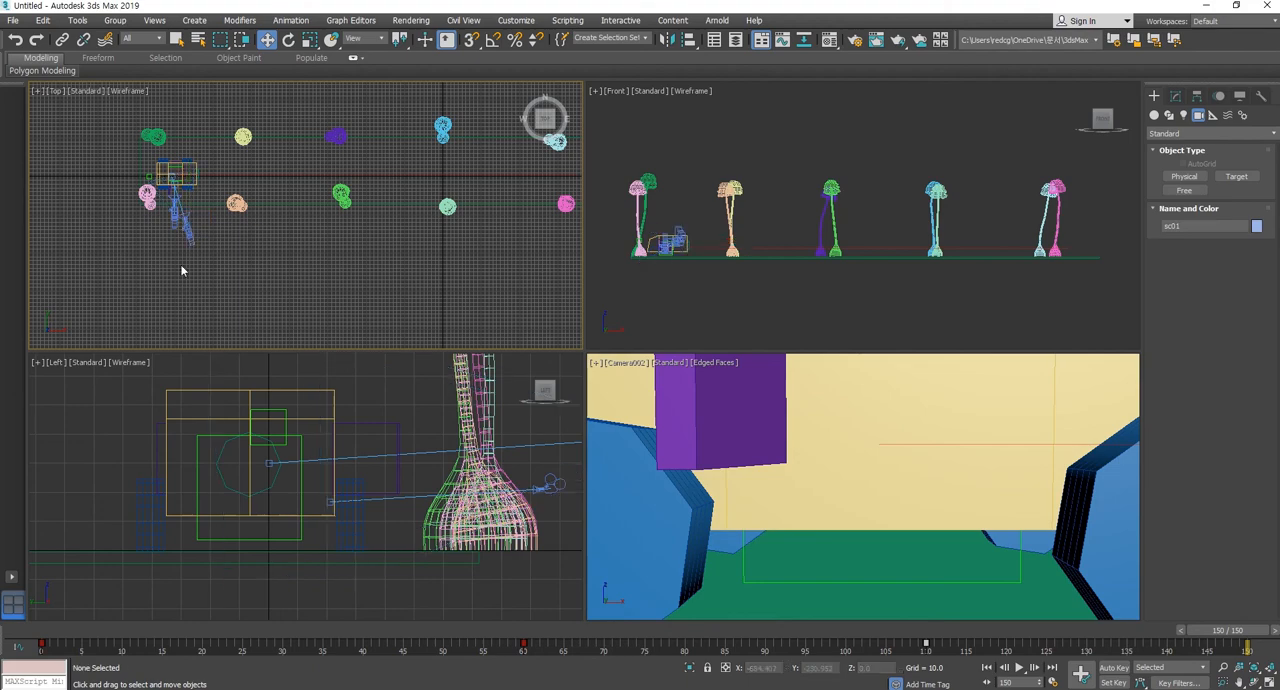
Rename the second camera, beside the car door, as sc02.
click(175, 222)
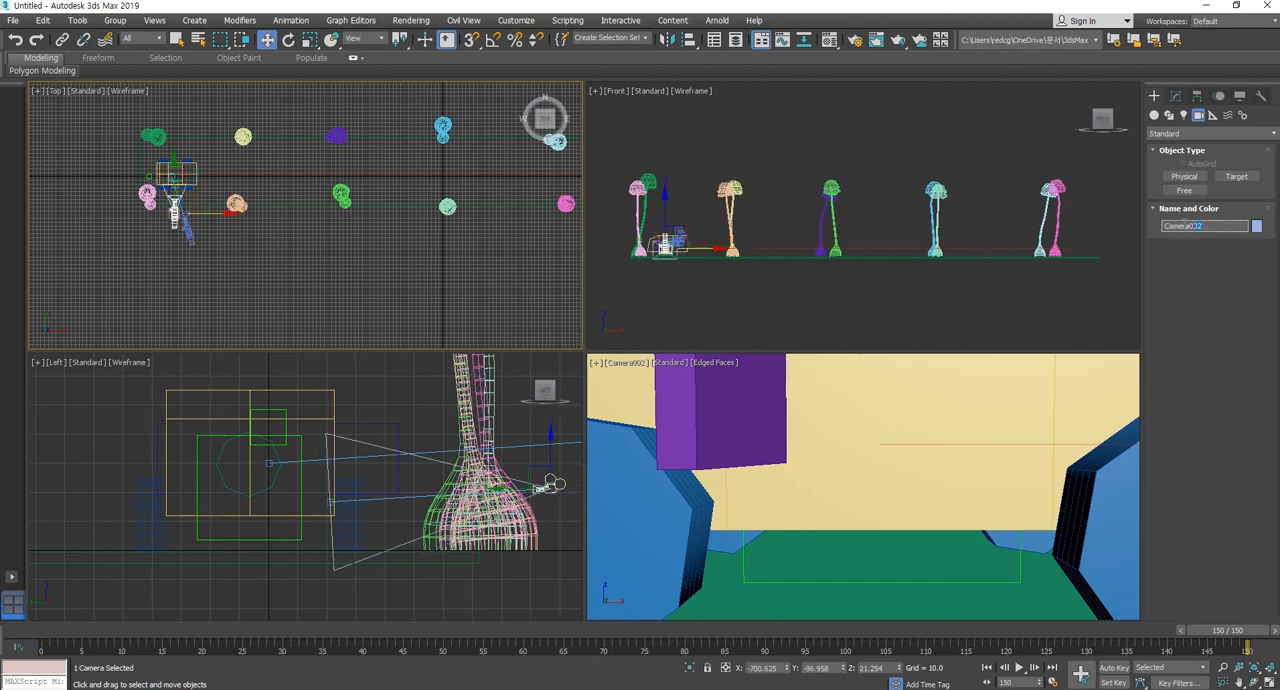
click(319, 285)
click(174, 222)
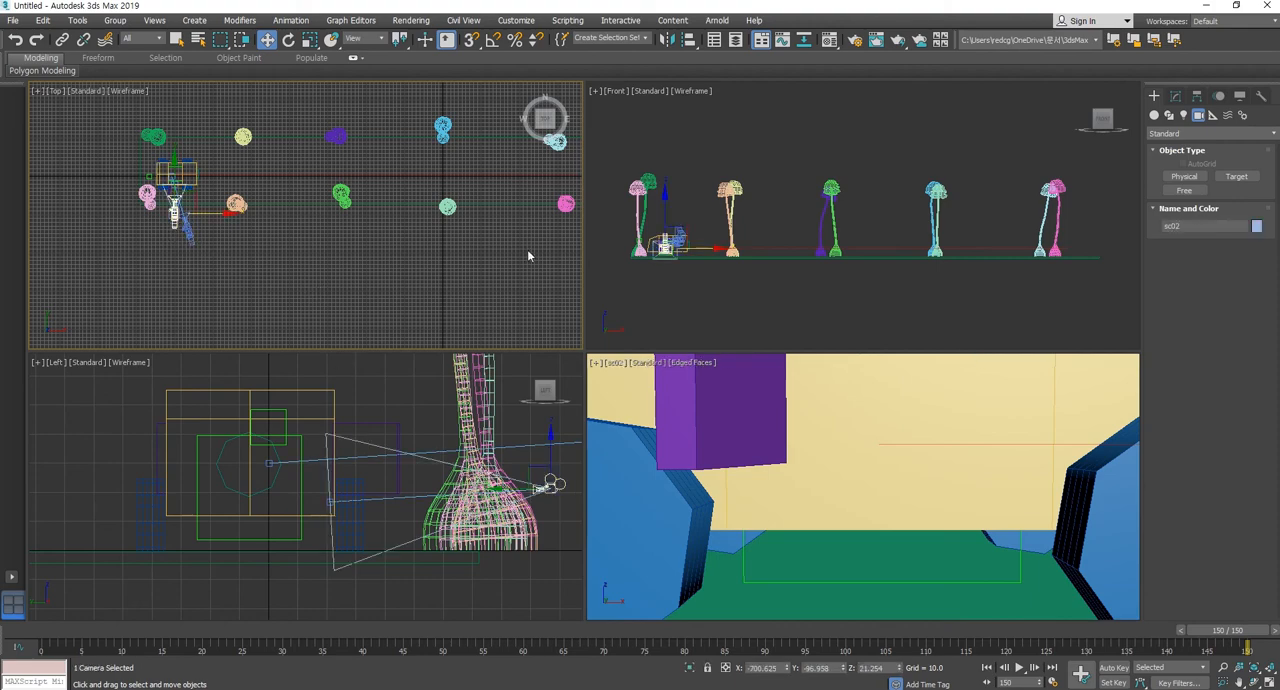
Switch the Front viewport to the sc01 camera view, display it shaded with edged faces, and clear the selection.
right_click(780, 158)
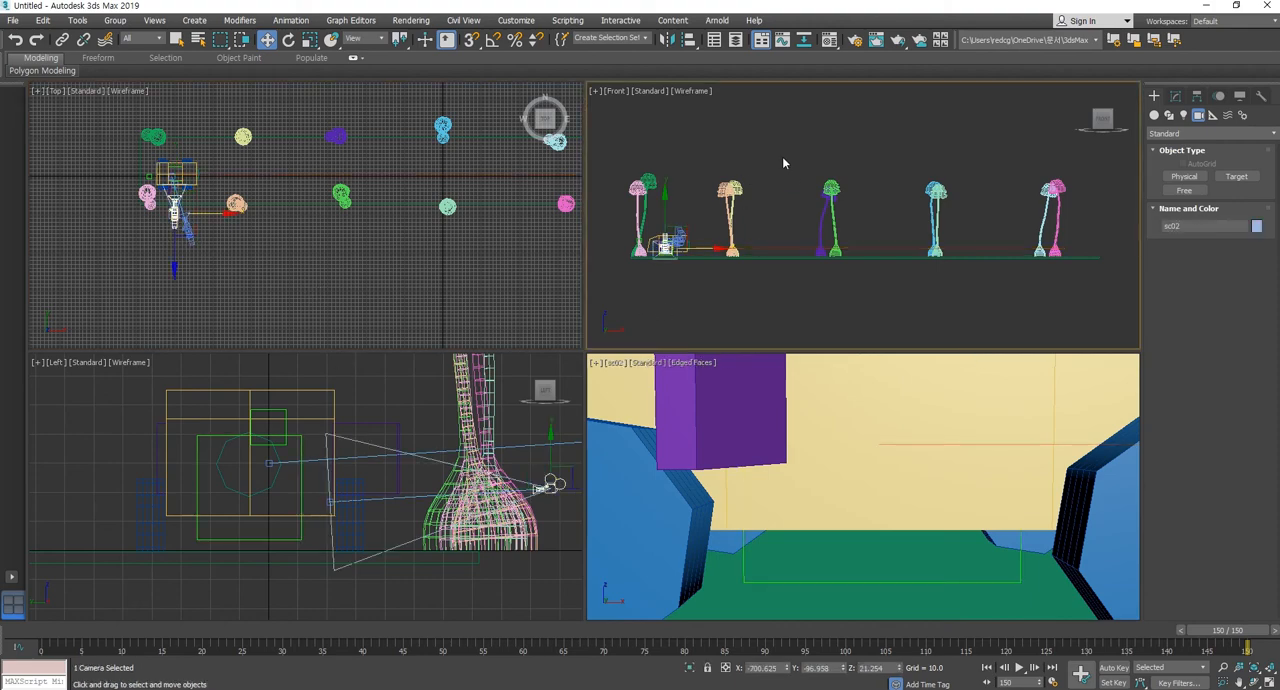
key(c)
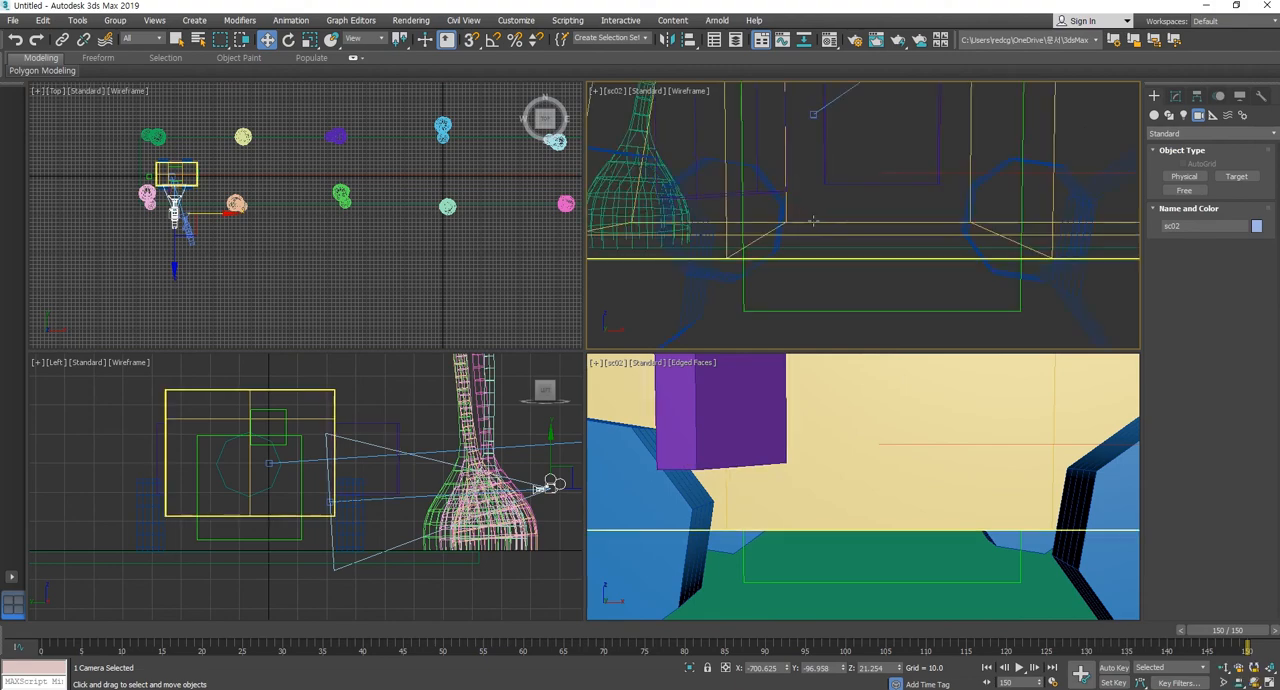
click(832, 168)
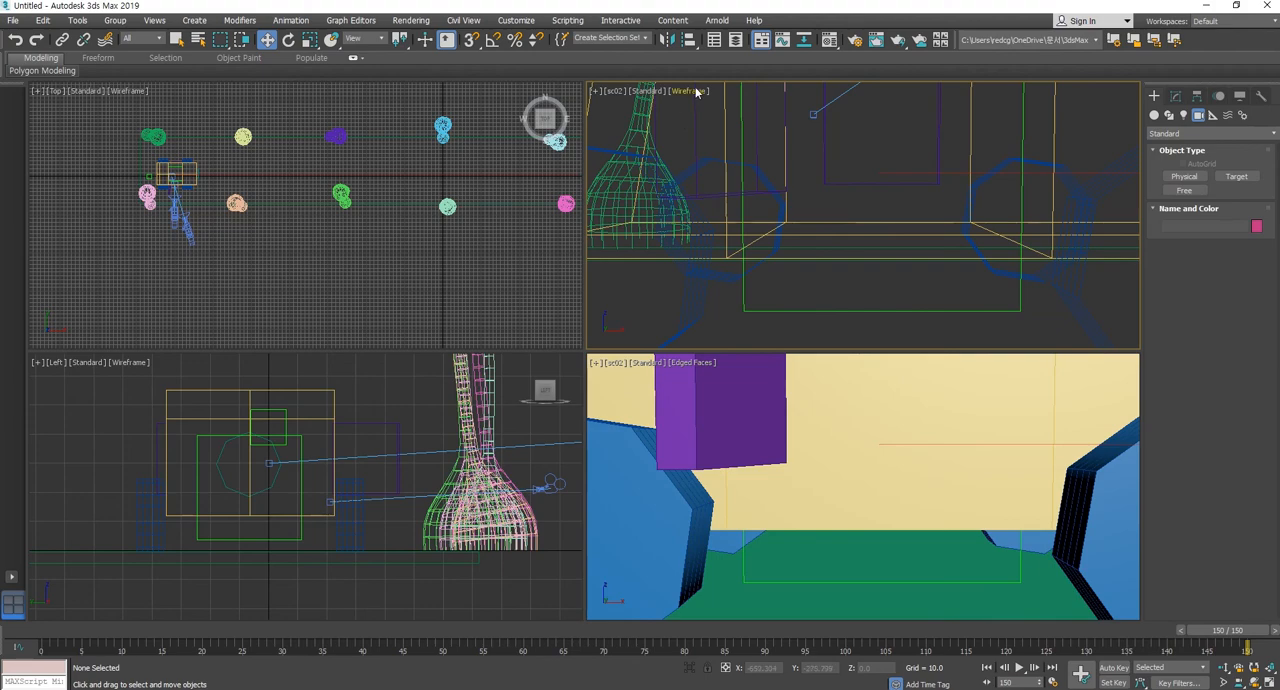
click(616, 92)
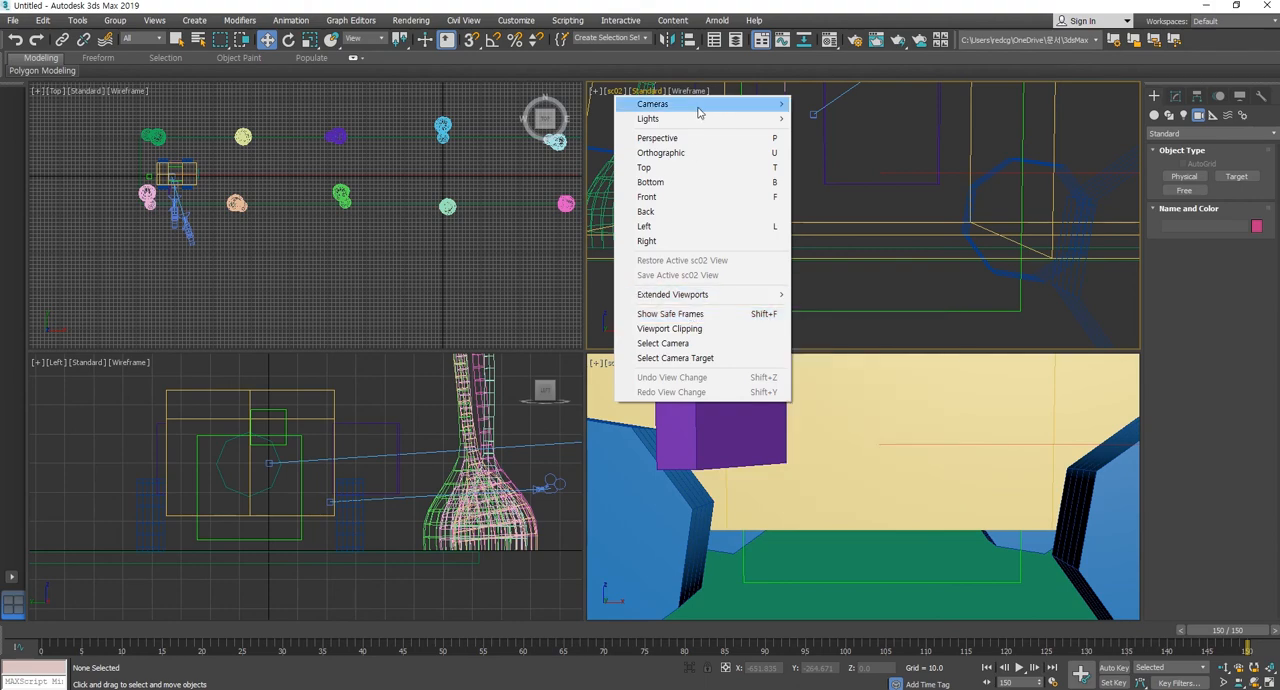
mouse_move(700, 106)
click(816, 104)
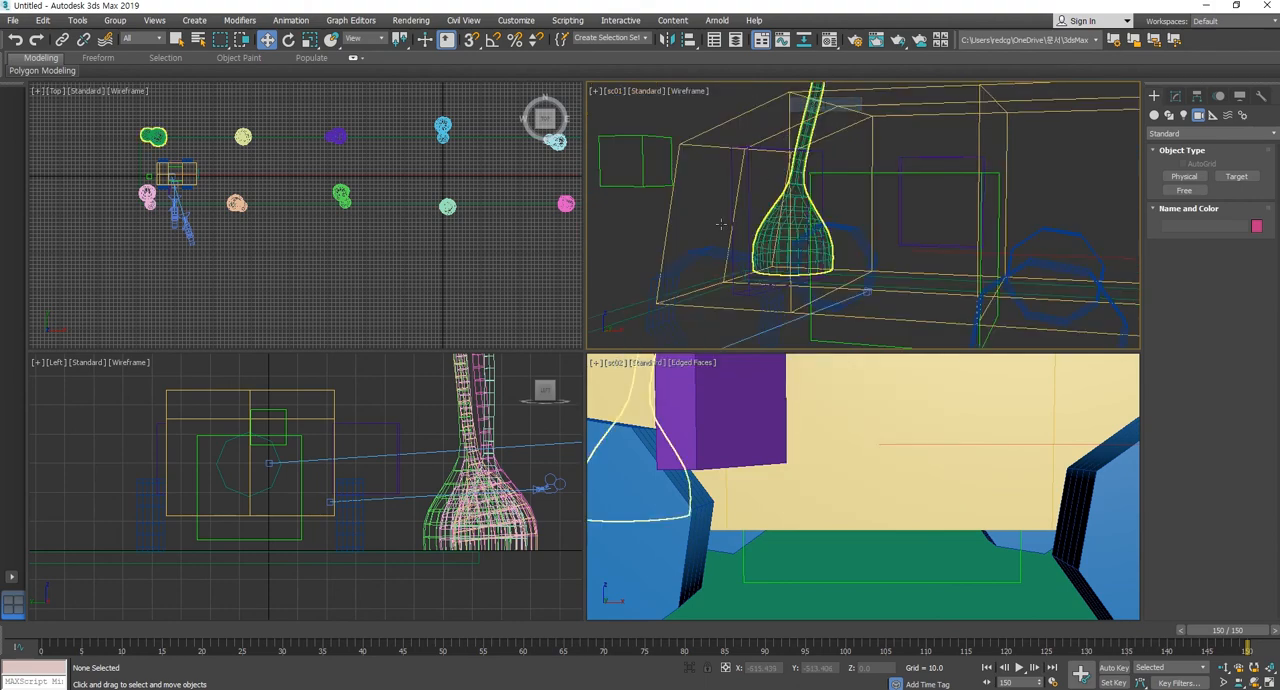
click(750, 108)
key(F3)
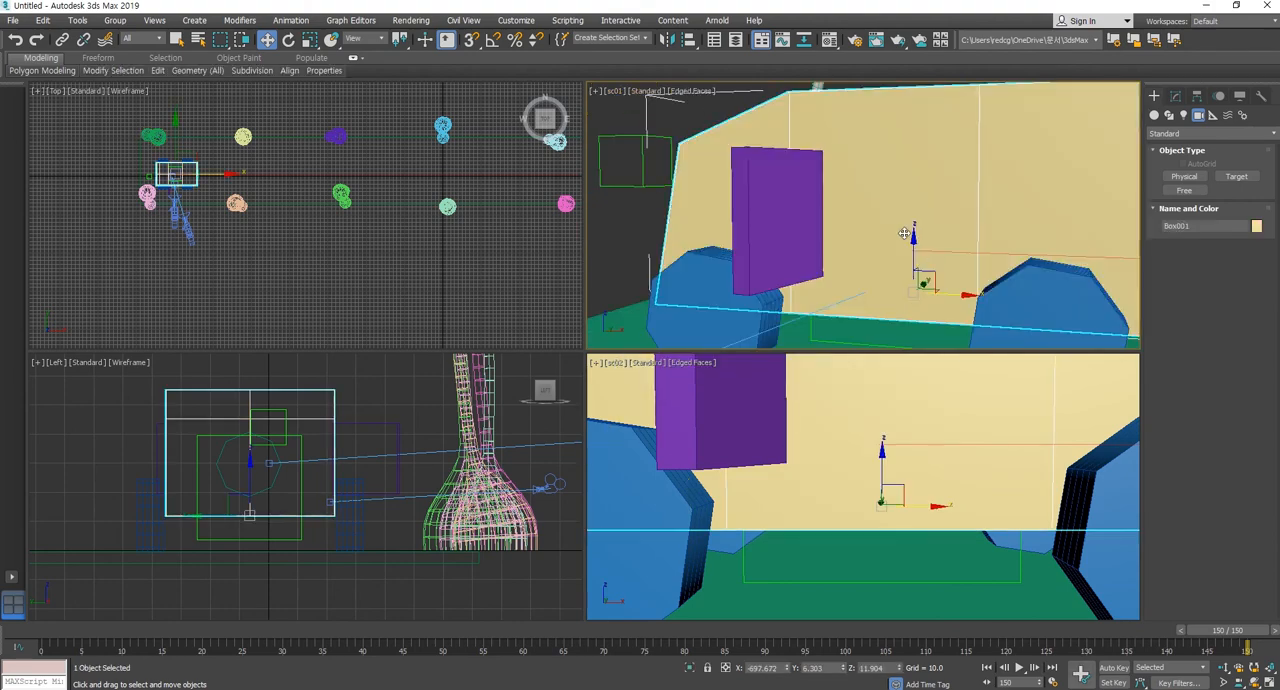
click(697, 124)
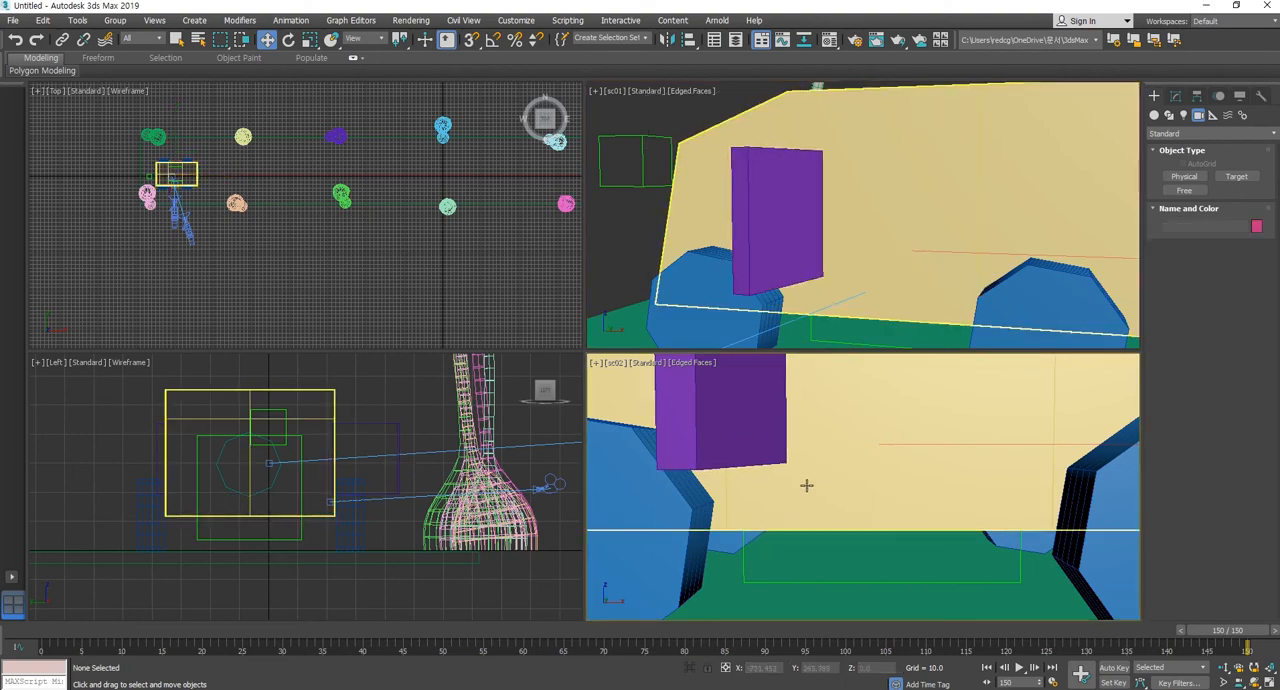
Scrub the animation to frames 115 and 120 to compare the door in the sc01 and sc02 camera views.
drag(192, 626, 966, 630)
key(w)
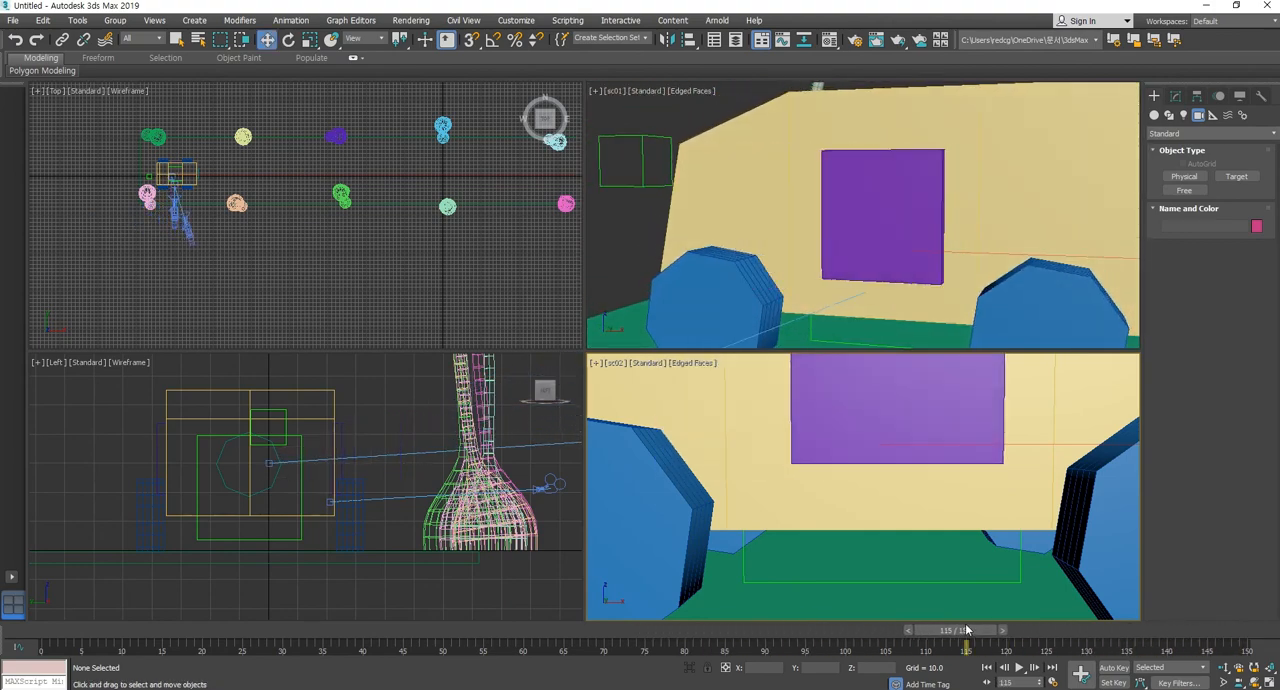
click(876, 378)
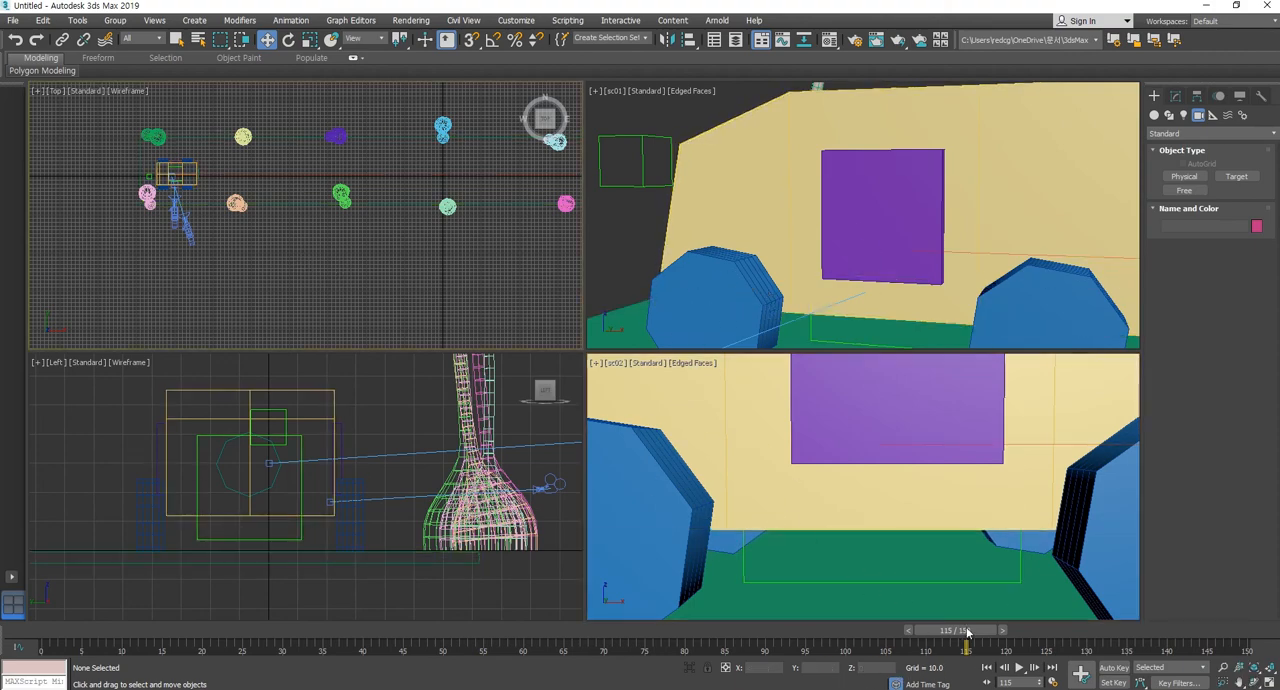
drag(967, 632, 995, 632)
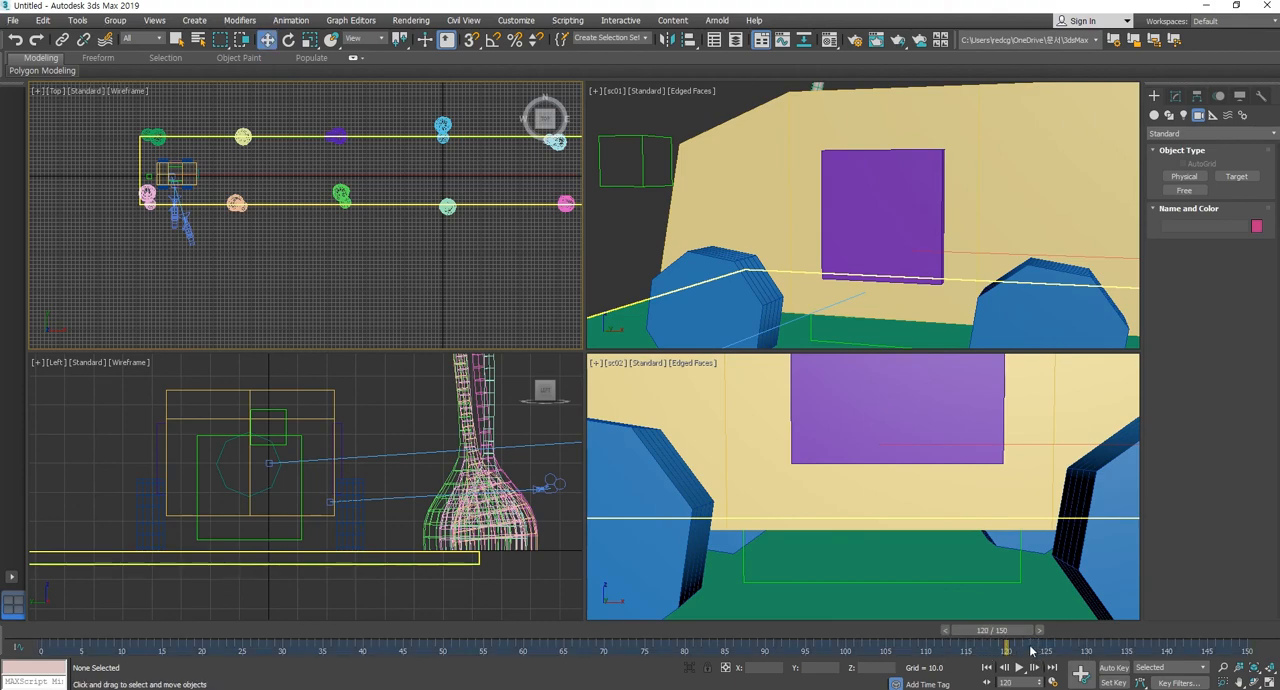
Set the active time range to frames 160 through 200 and go to frame 160.
ctrl+alt+drag(1031, 650, 310, 652)
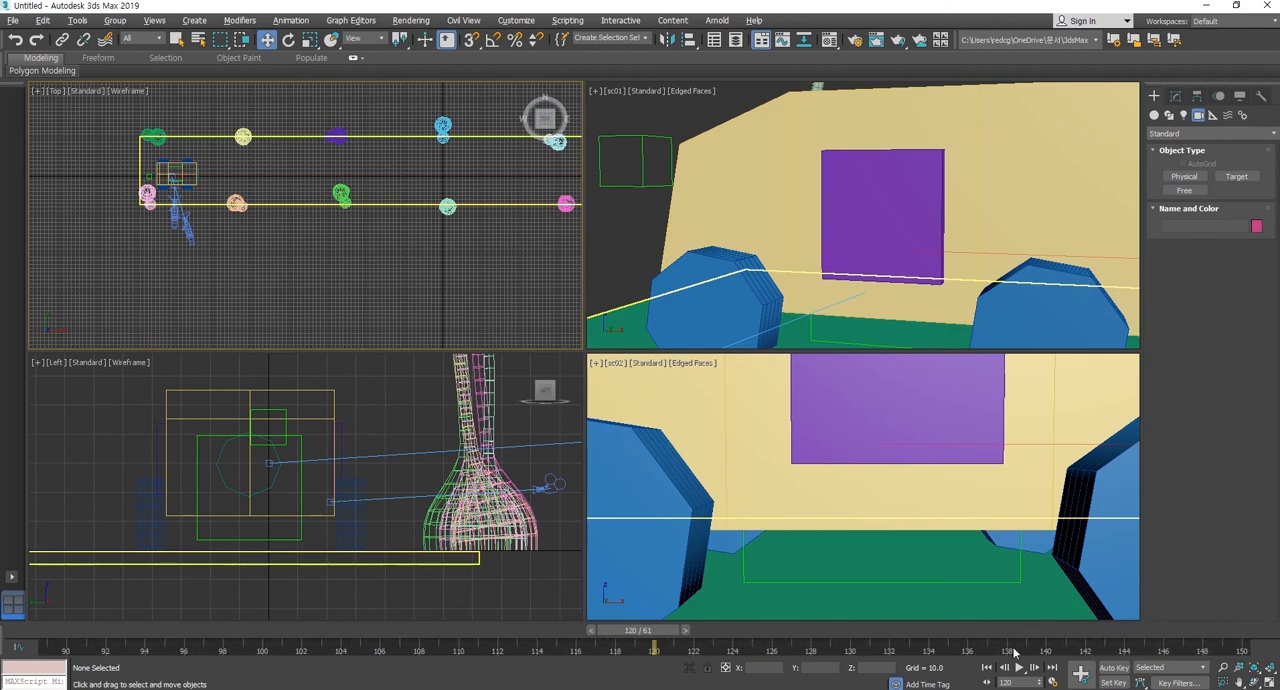
ctrl+alt+right_drag(1192, 649, 557, 655)
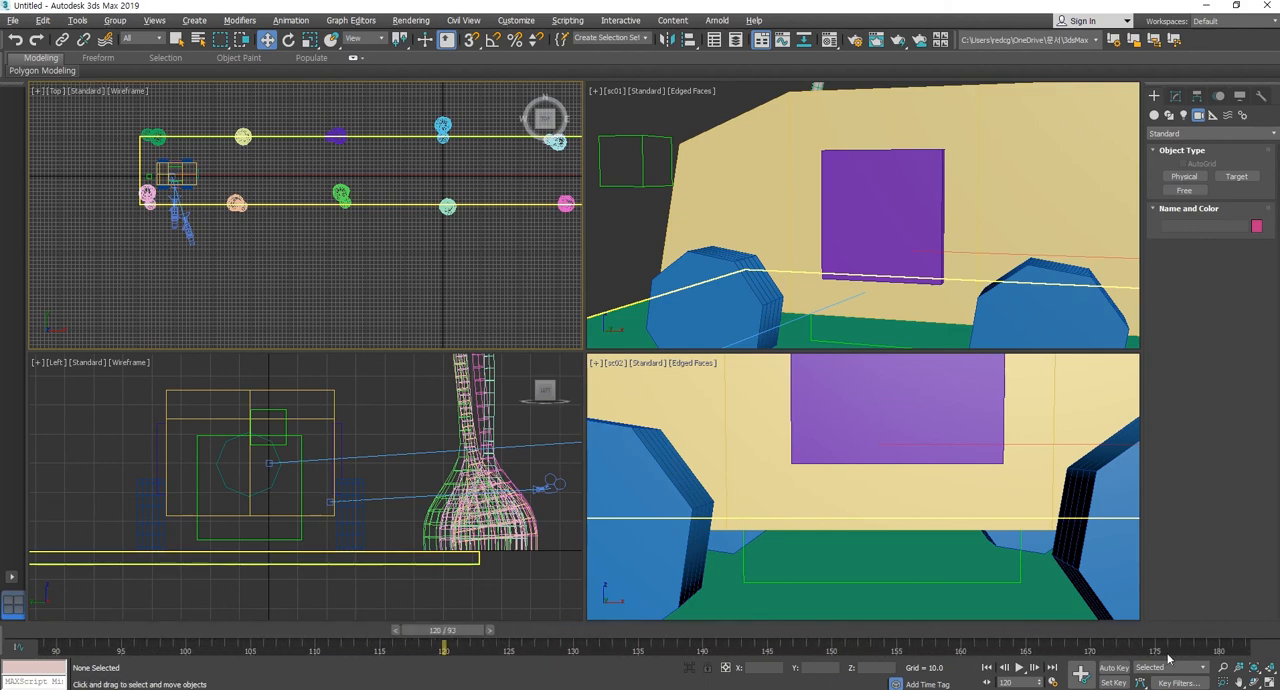
ctrl+alt+right_drag(1193, 653, 784, 652)
drag(408, 640, 851, 640)
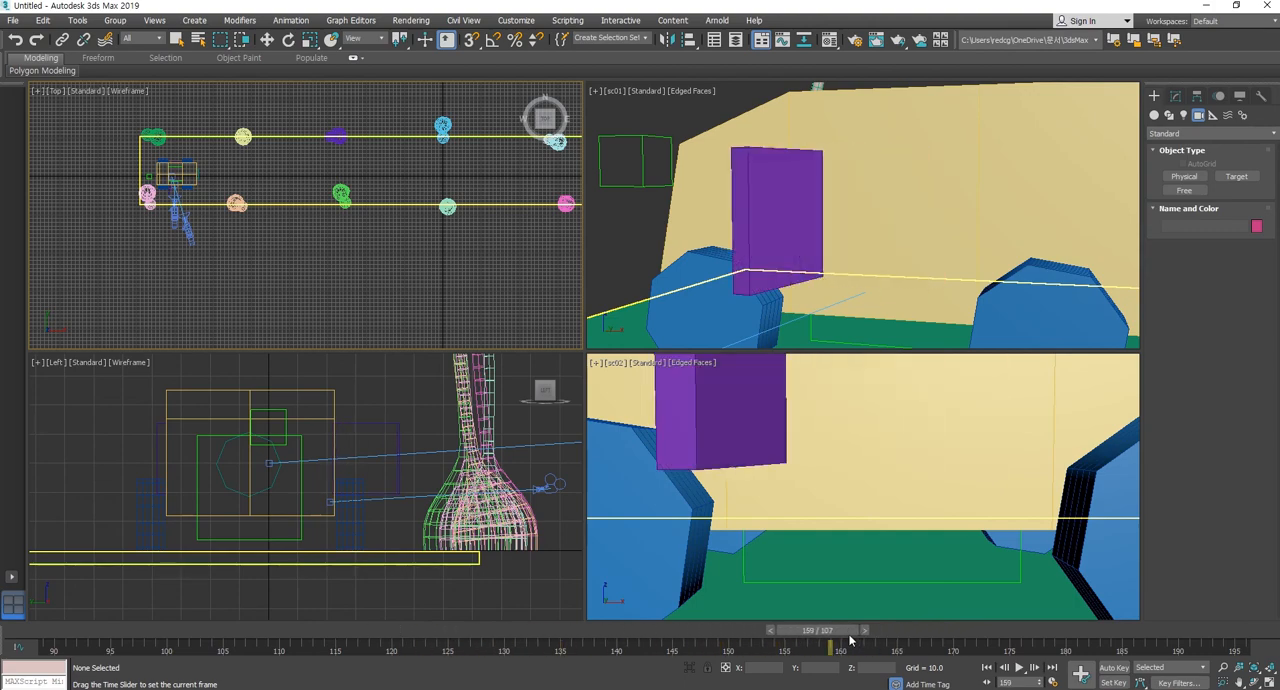
key(w)
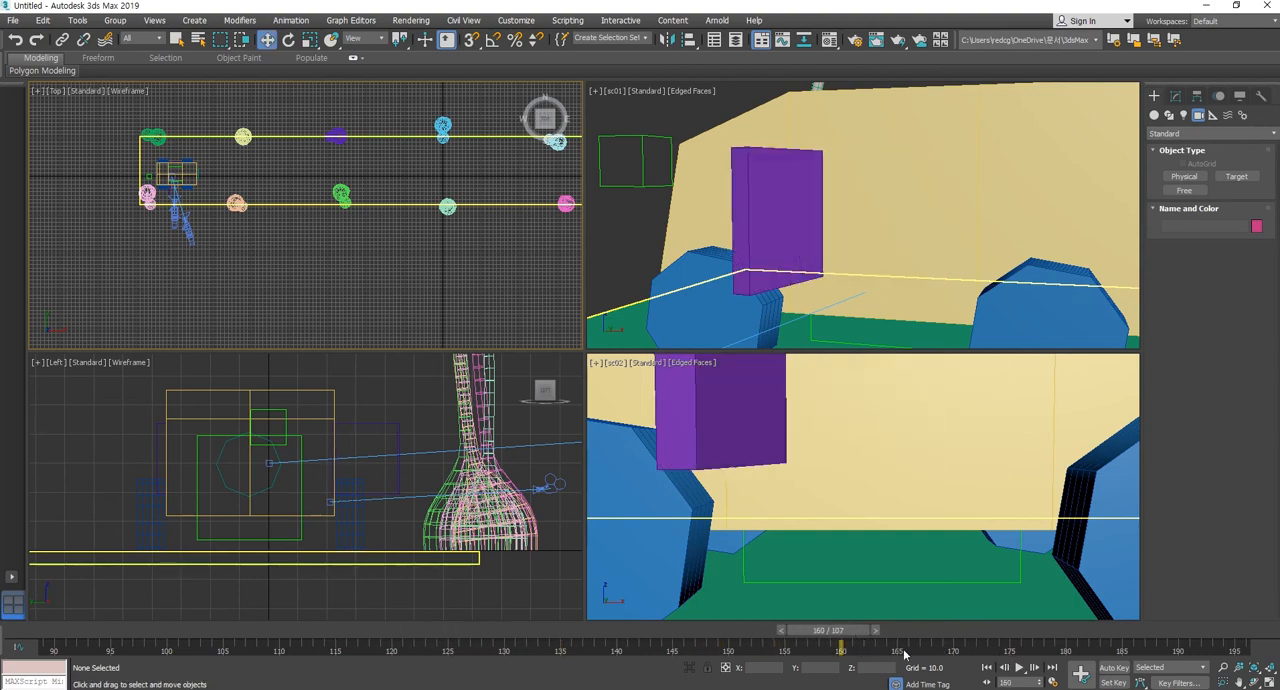
ctrl+alt+drag(878, 657, 339, 660)
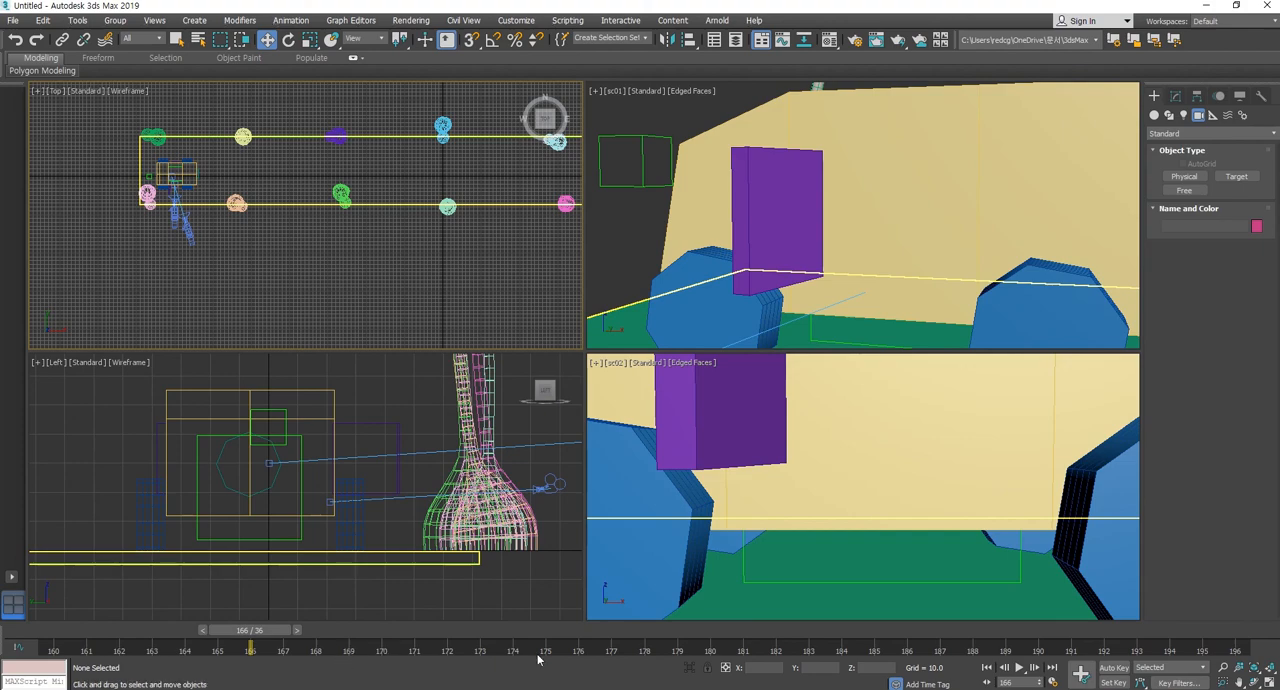
ctrl+alt+right_drag(1210, 645, 1080, 670)
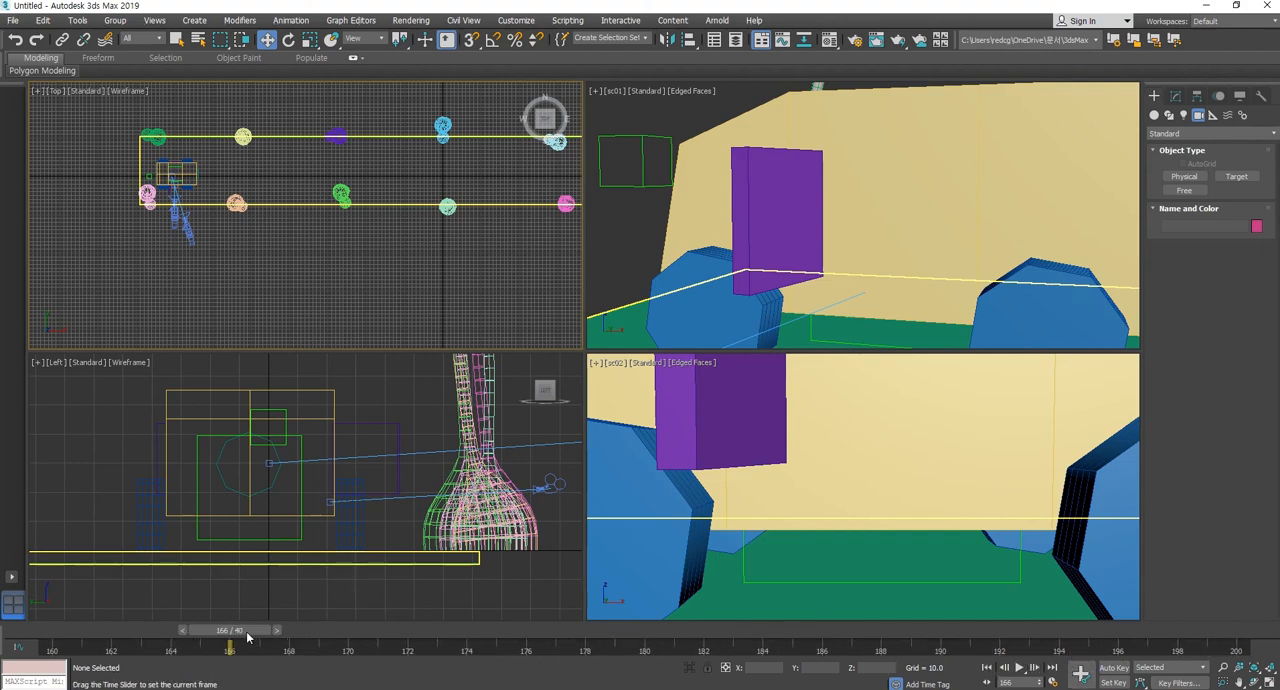
drag(232, 631, 57, 631)
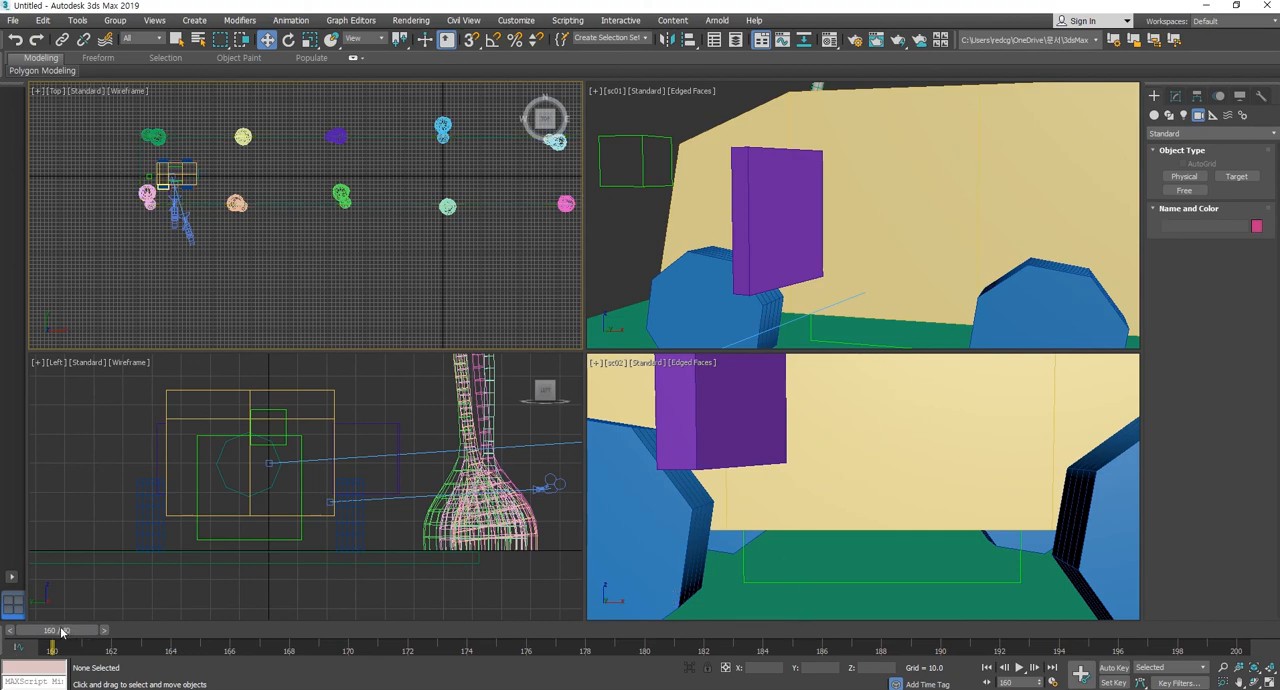
drag(61, 631, 2, 634)
key(w)
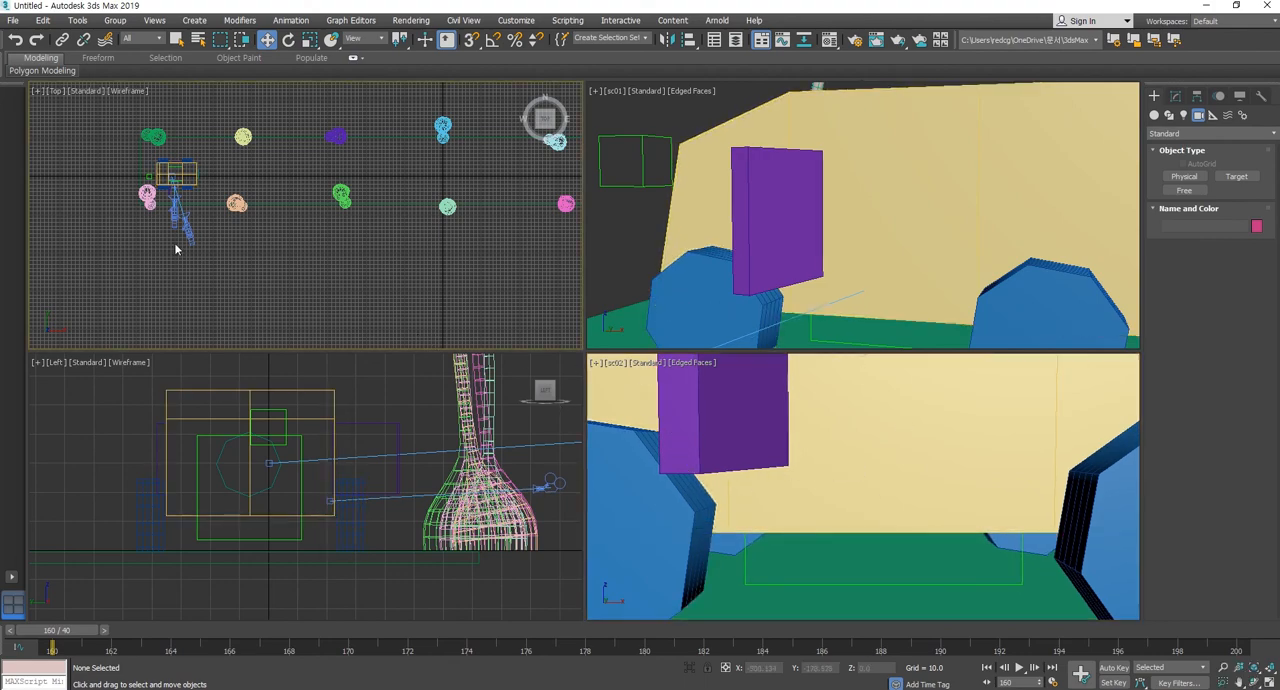
Select the sc02 camera in the Top view with the time slider at frame 160.
scroll(177, 246, up, 5)
click(248, 272)
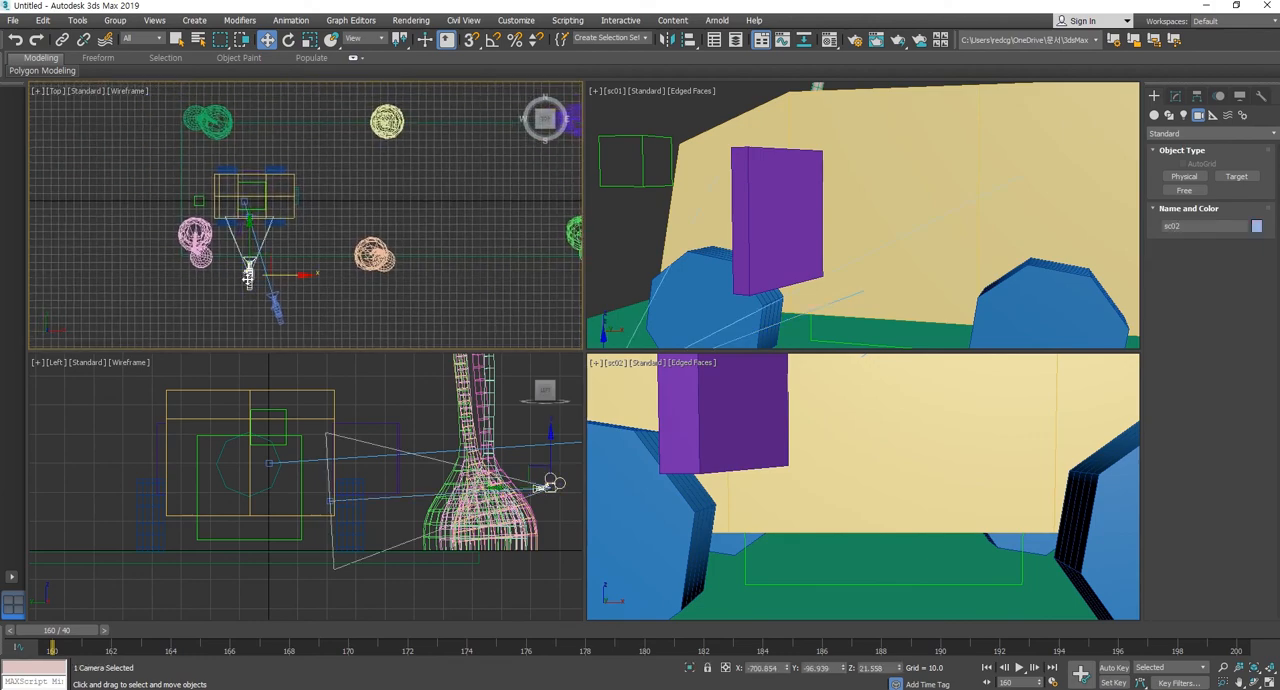
click(234, 307)
scroll(228, 252, up, 5)
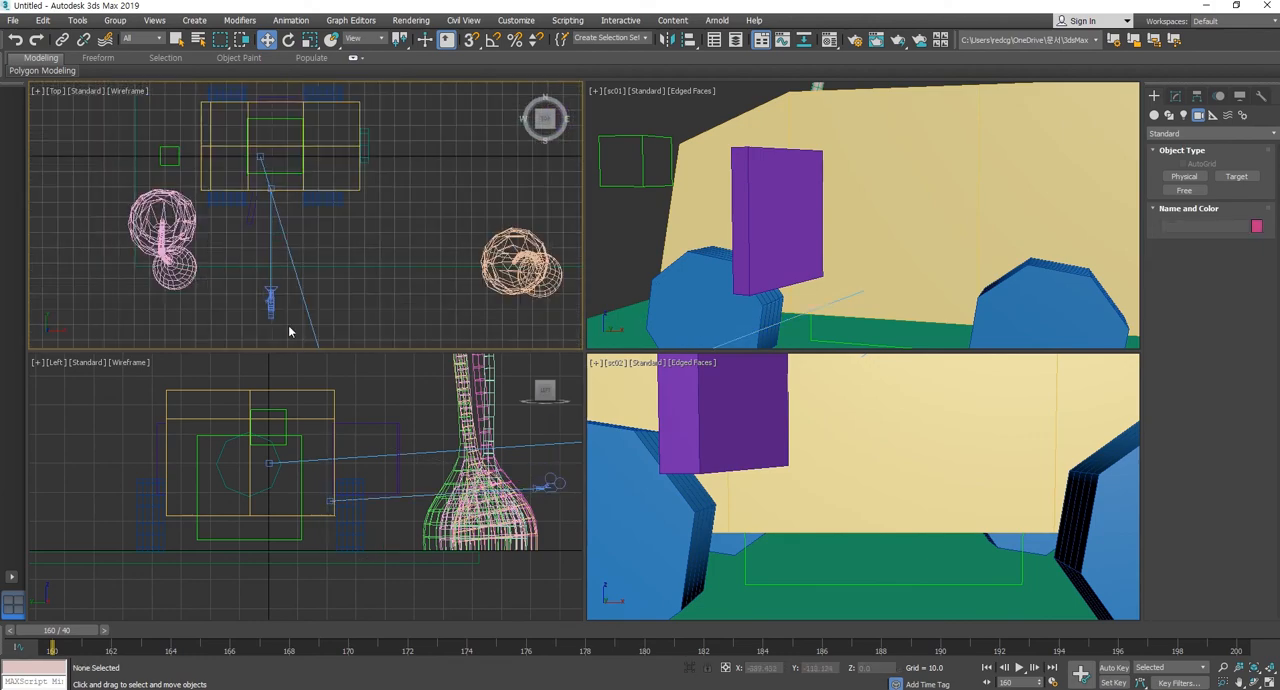
click(270, 302)
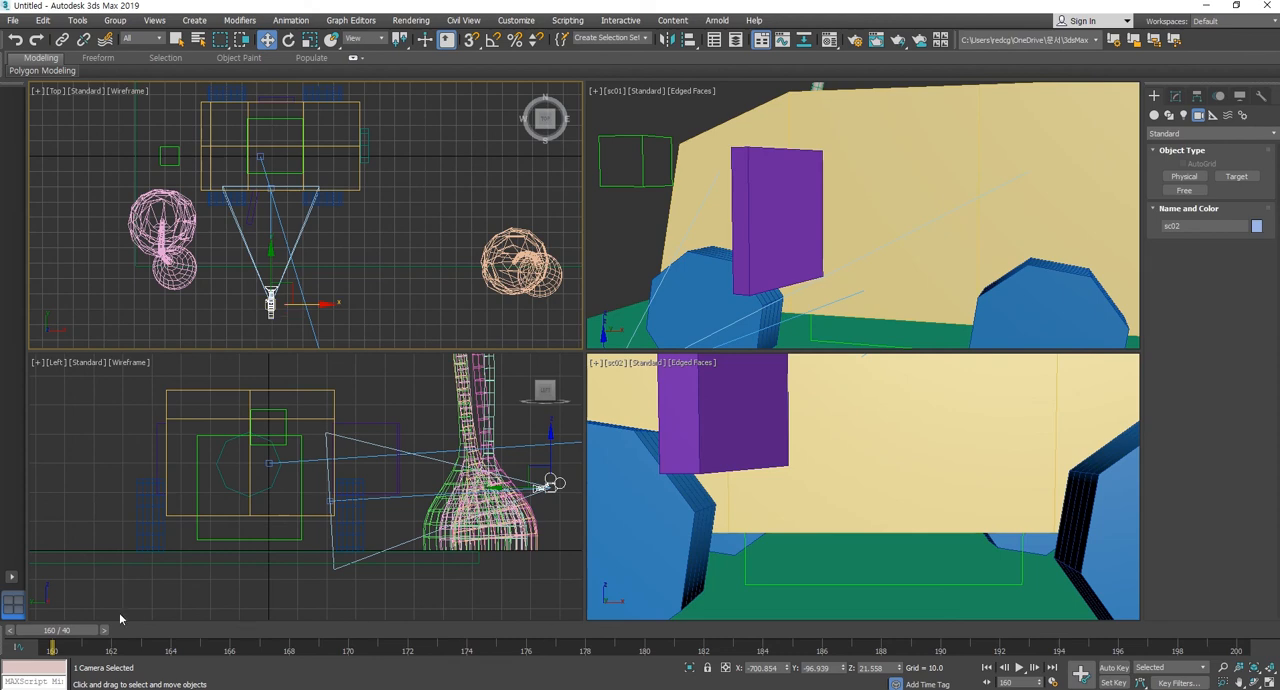
drag(66, 637, 0, 632)
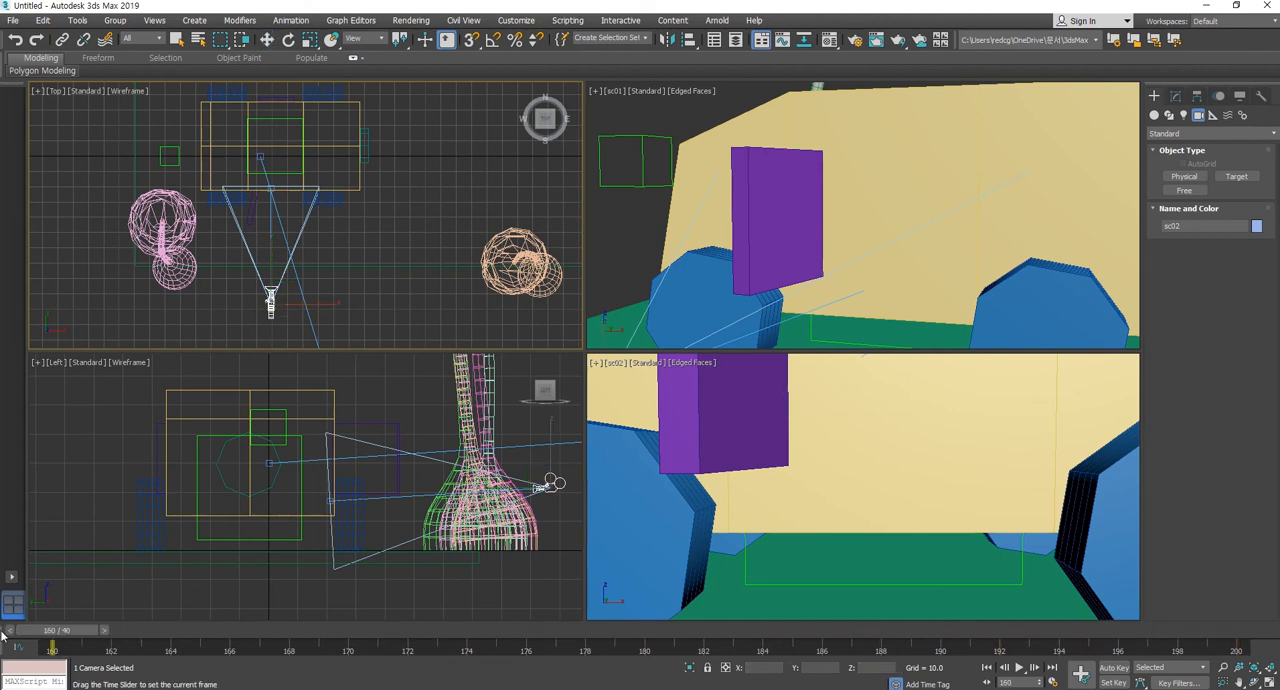
key(w)
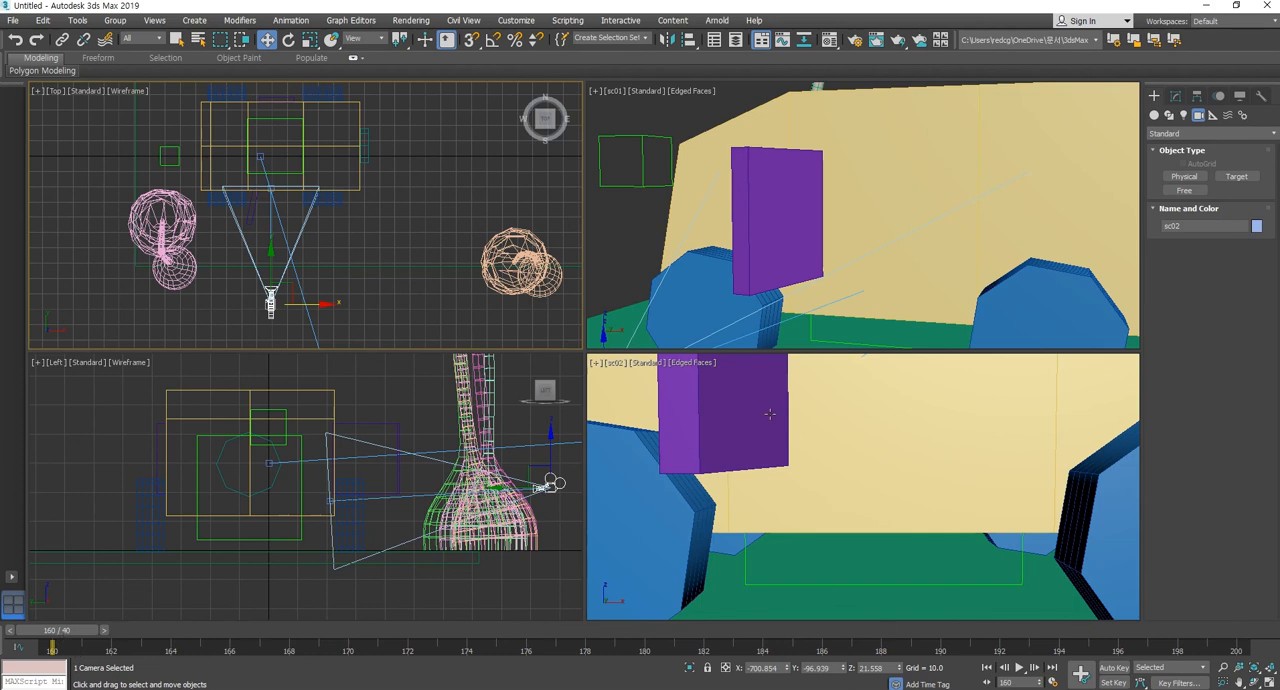